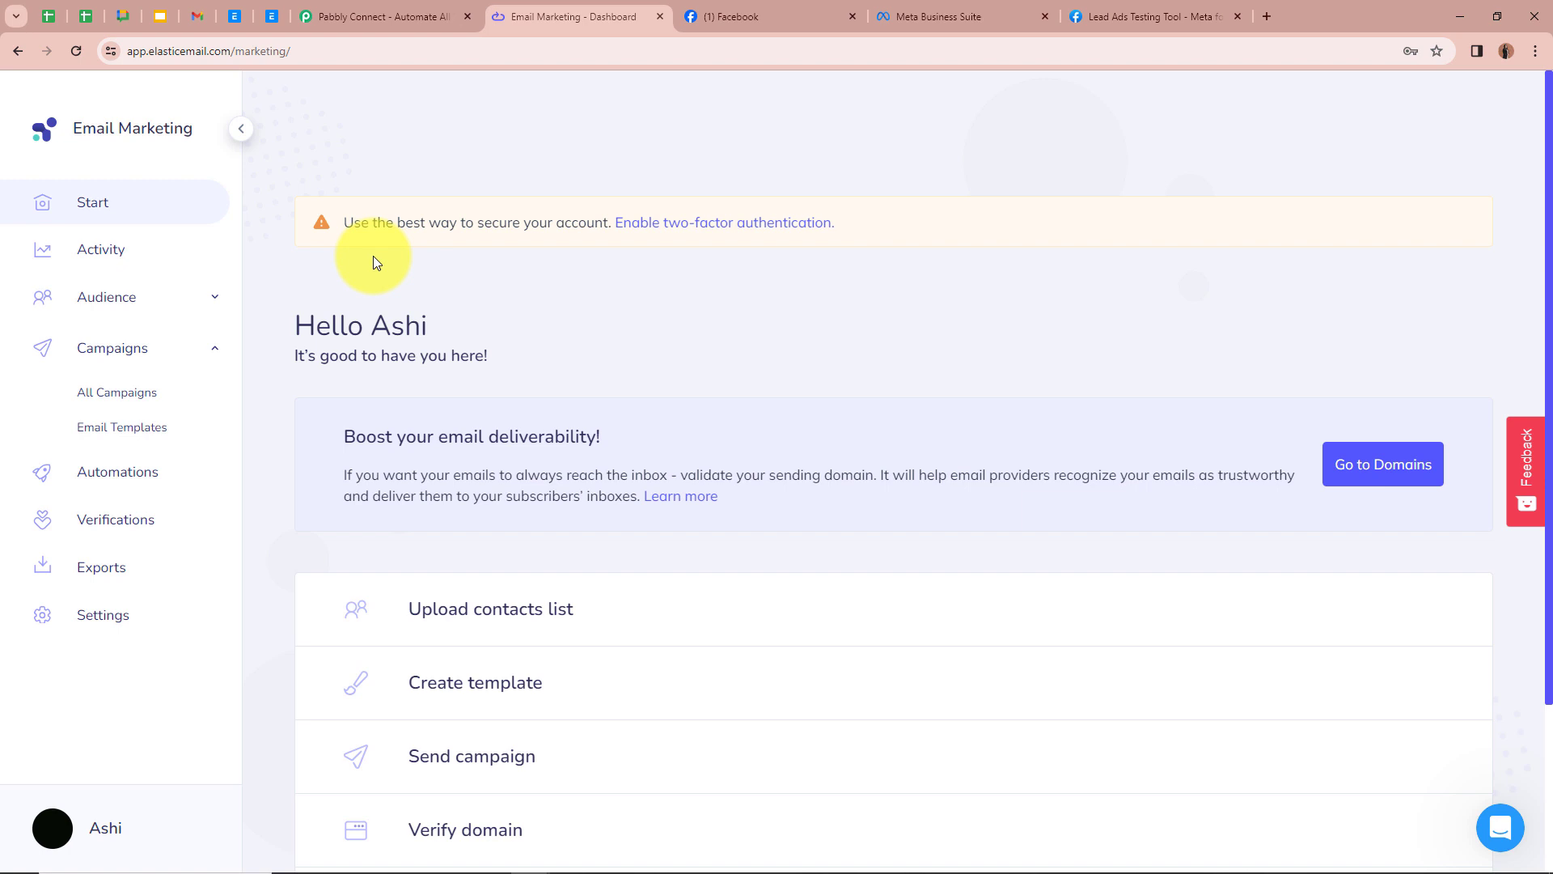
# Step: Open Pabbly Connect from the Pabbly apps page
pyautogui.click(348, 16)
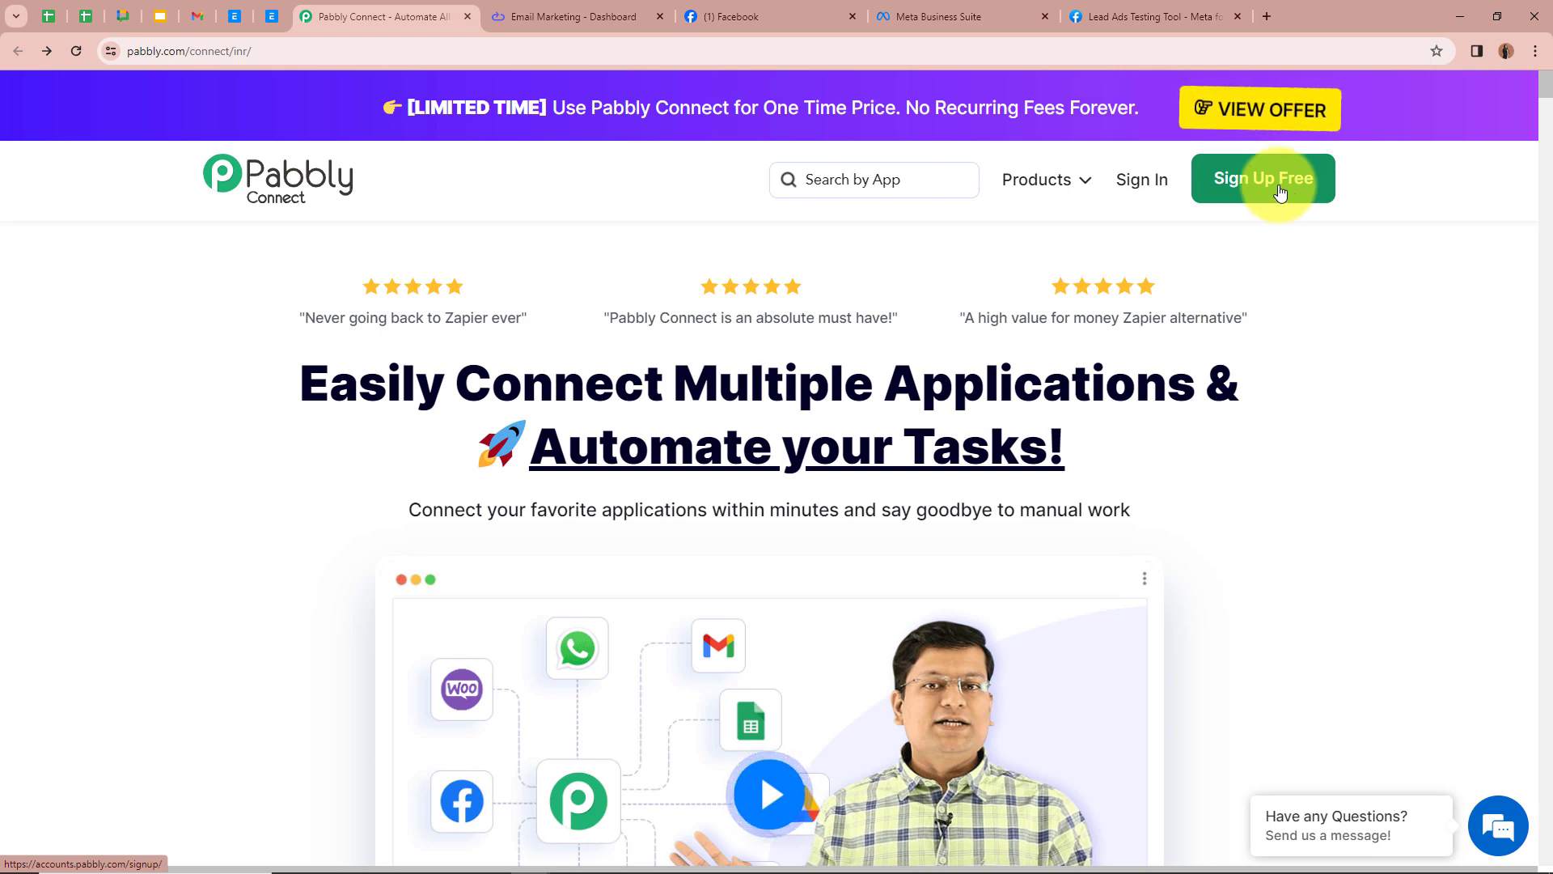
pyautogui.click(1146, 178)
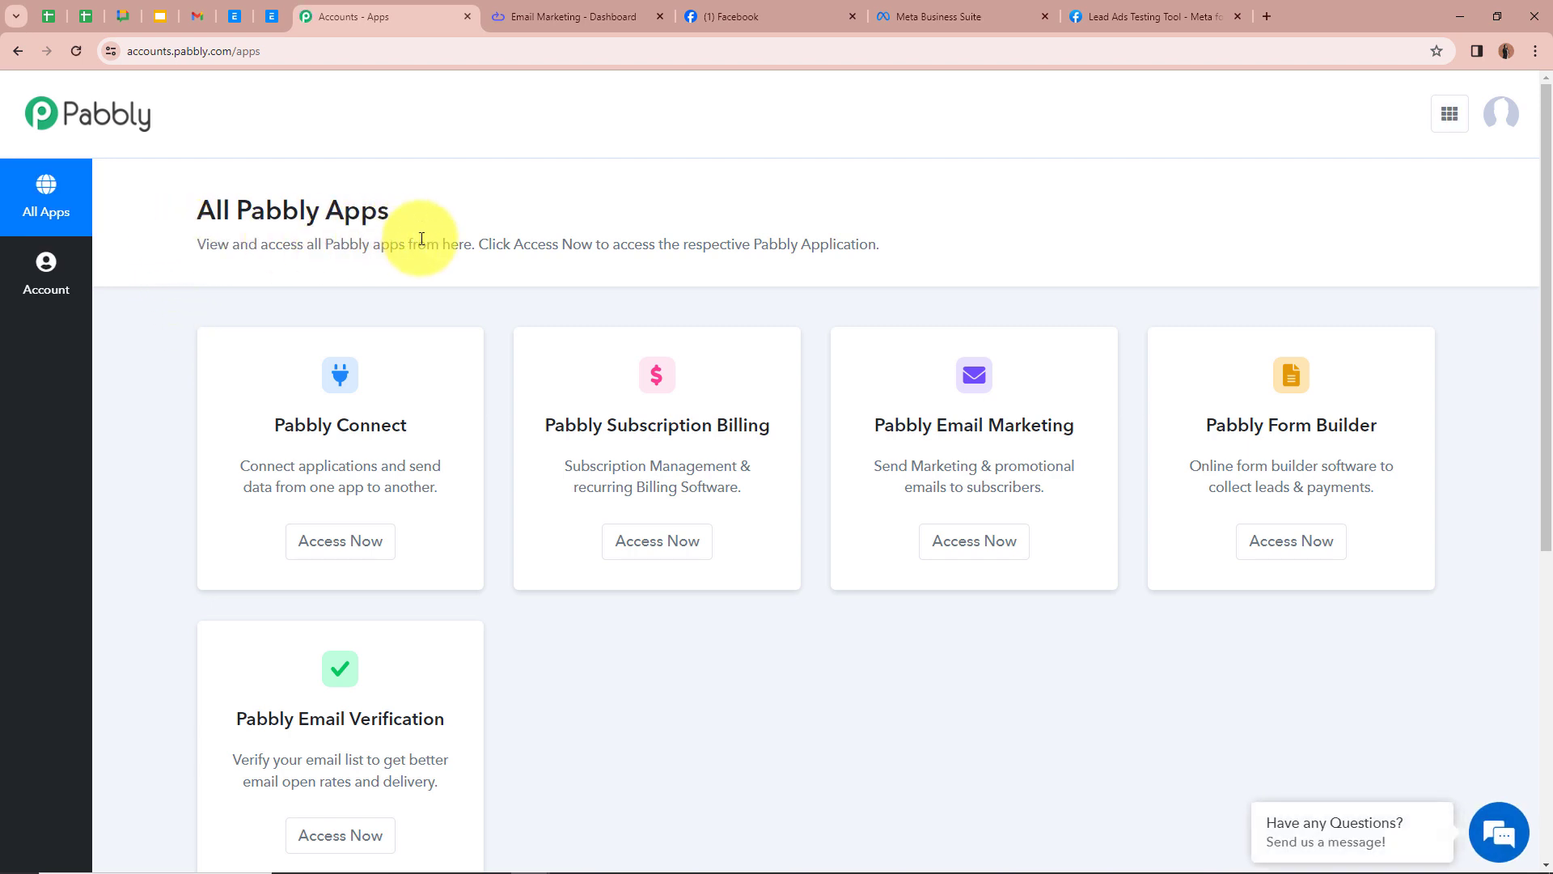
pyautogui.scroll(-1, 421, 239)
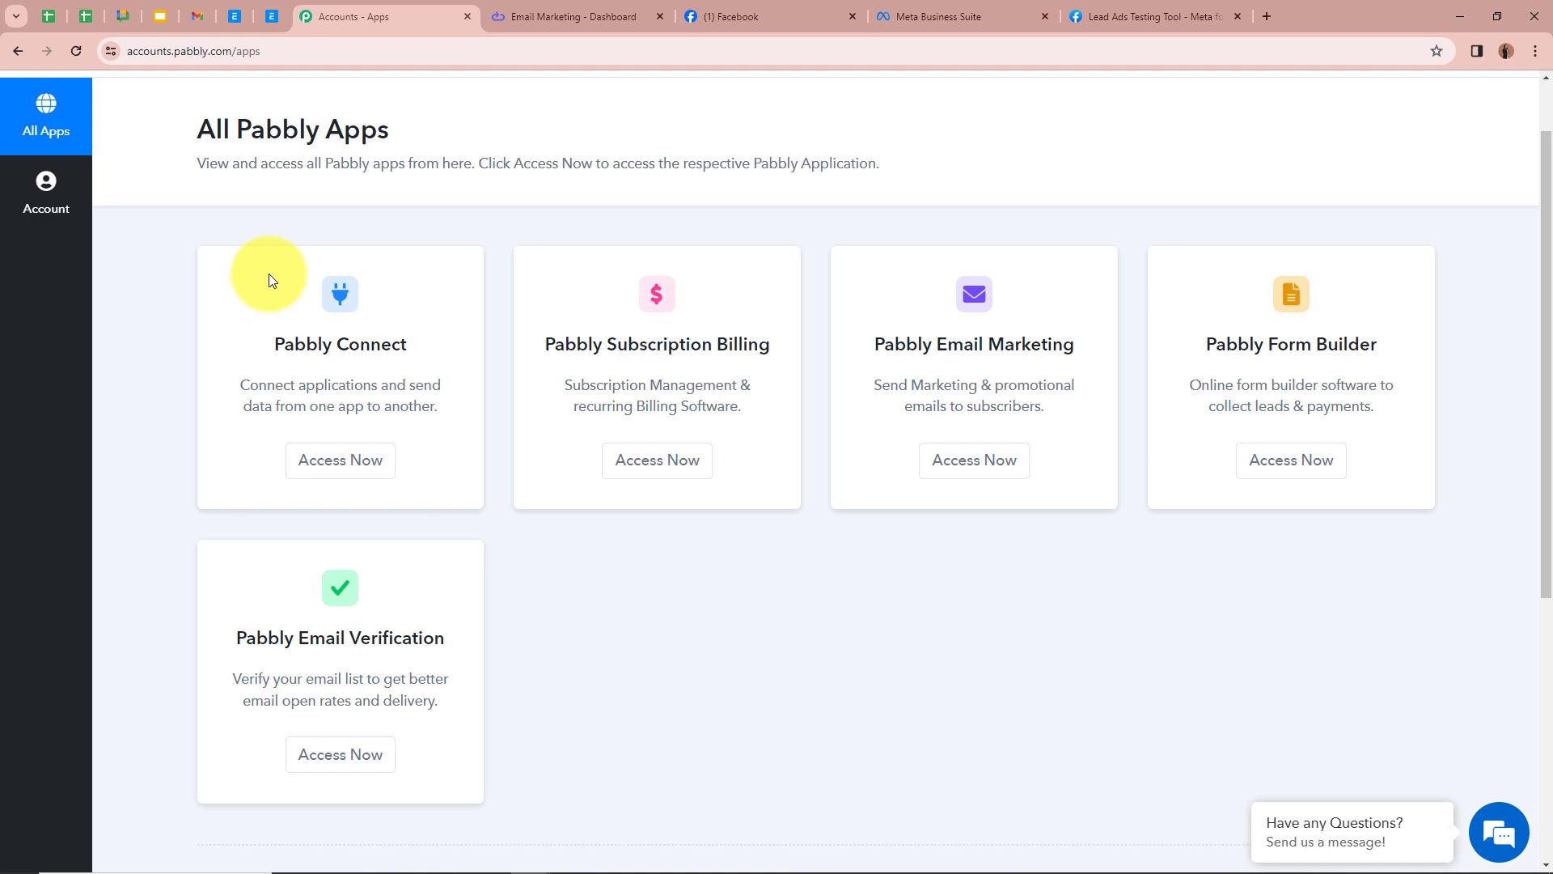
pyautogui.click(322, 460)
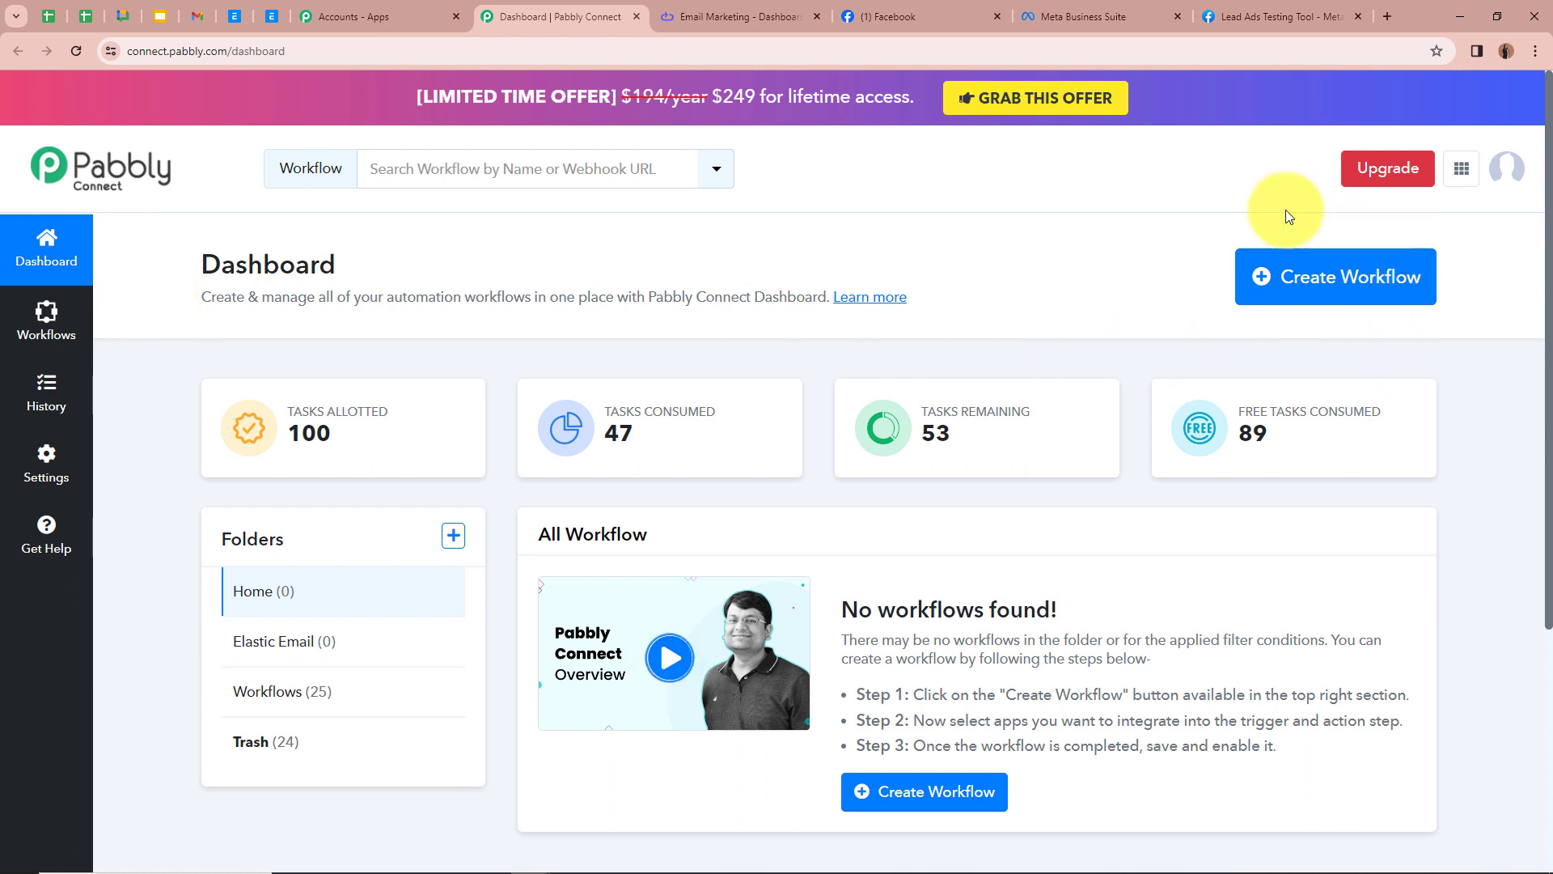
# Step: Create a workflow named "Send Email for Facebook Lead Ads using Elastic Emails" in the Elastic Email folder
pyautogui.click(1299, 278)
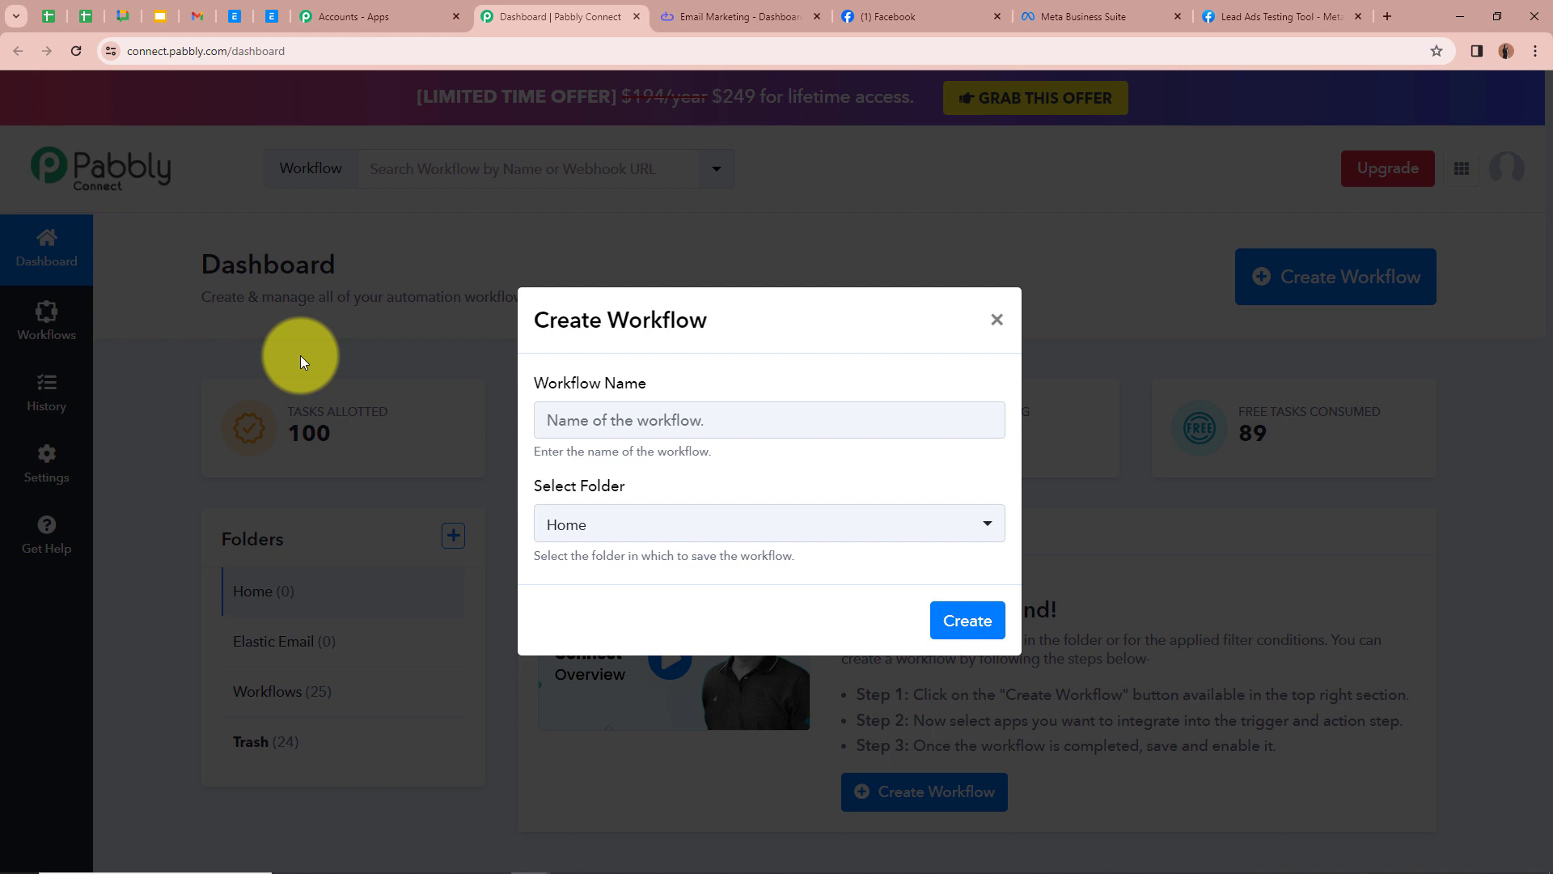
pyautogui.click(619, 421)
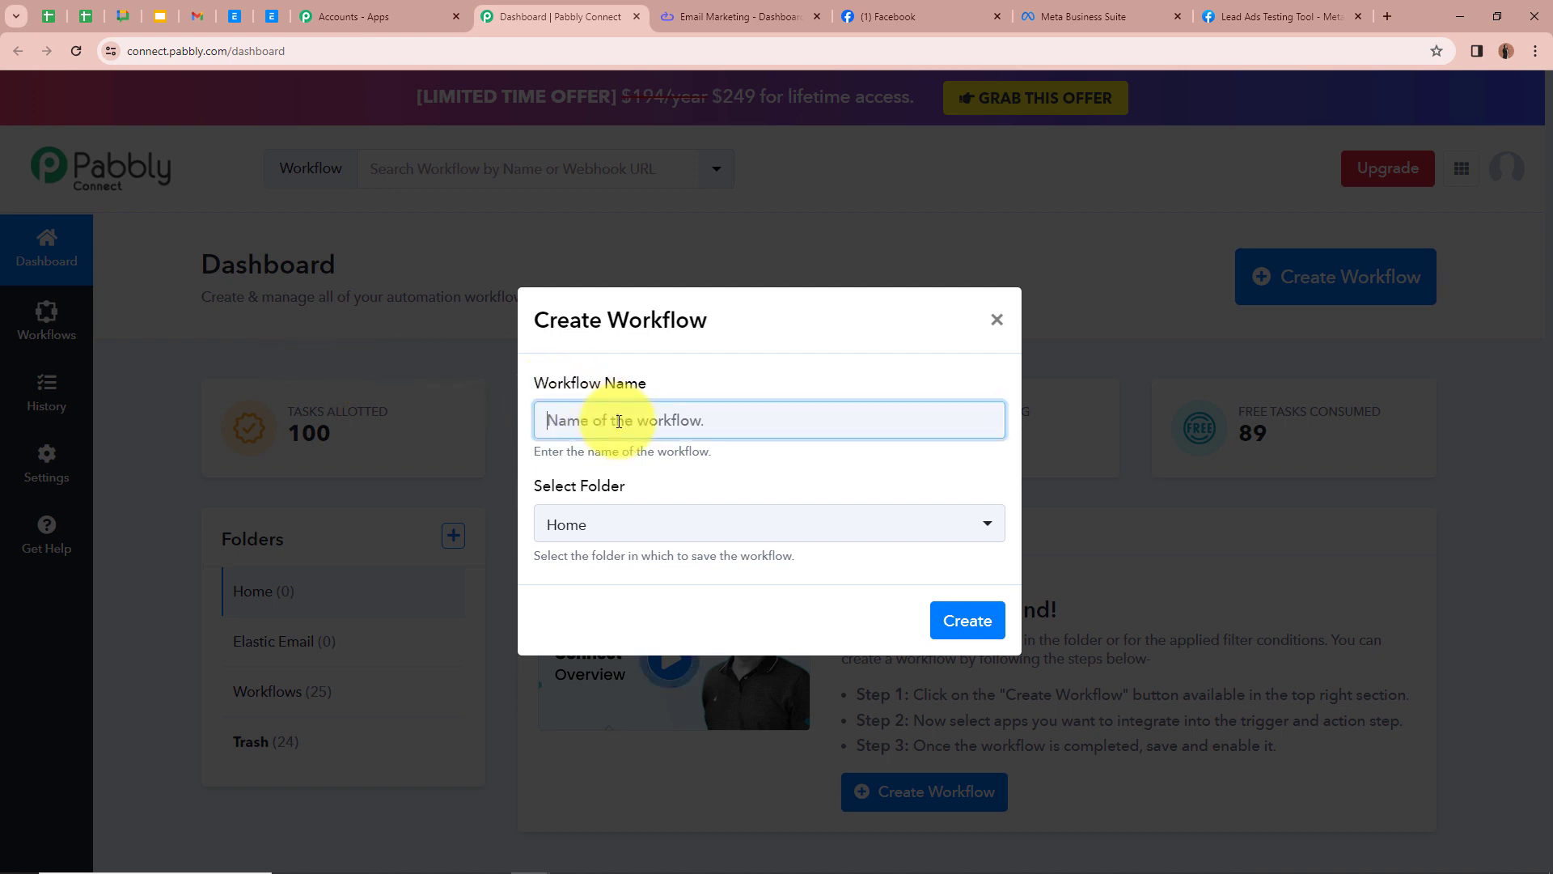
pyautogui.write('Send Email for Facebook Lead Ads using Elastic Emails')
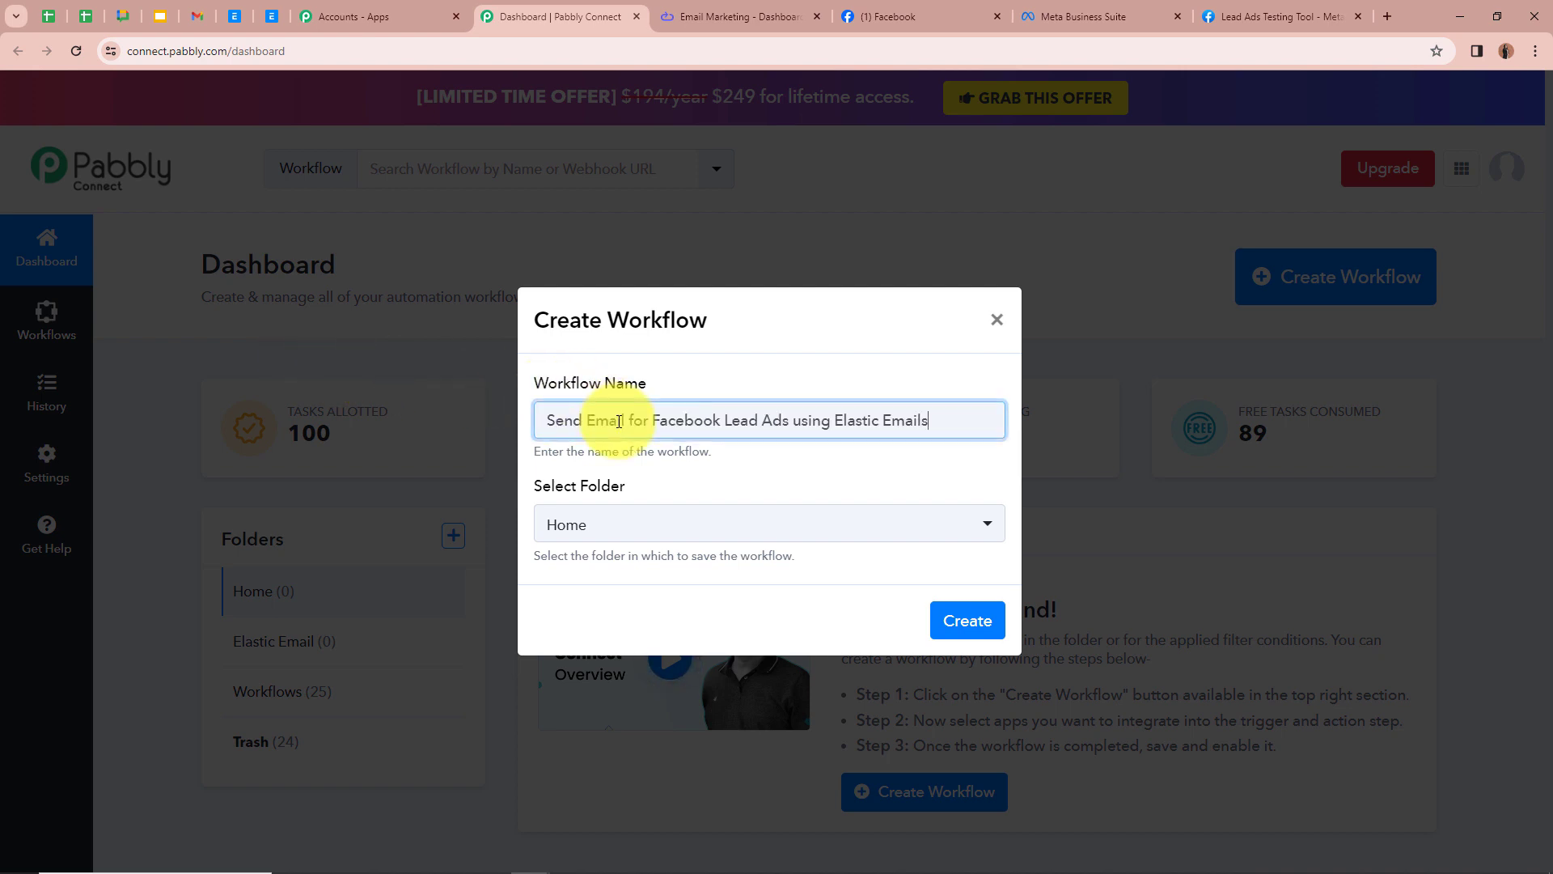
pyautogui.click(848, 469)
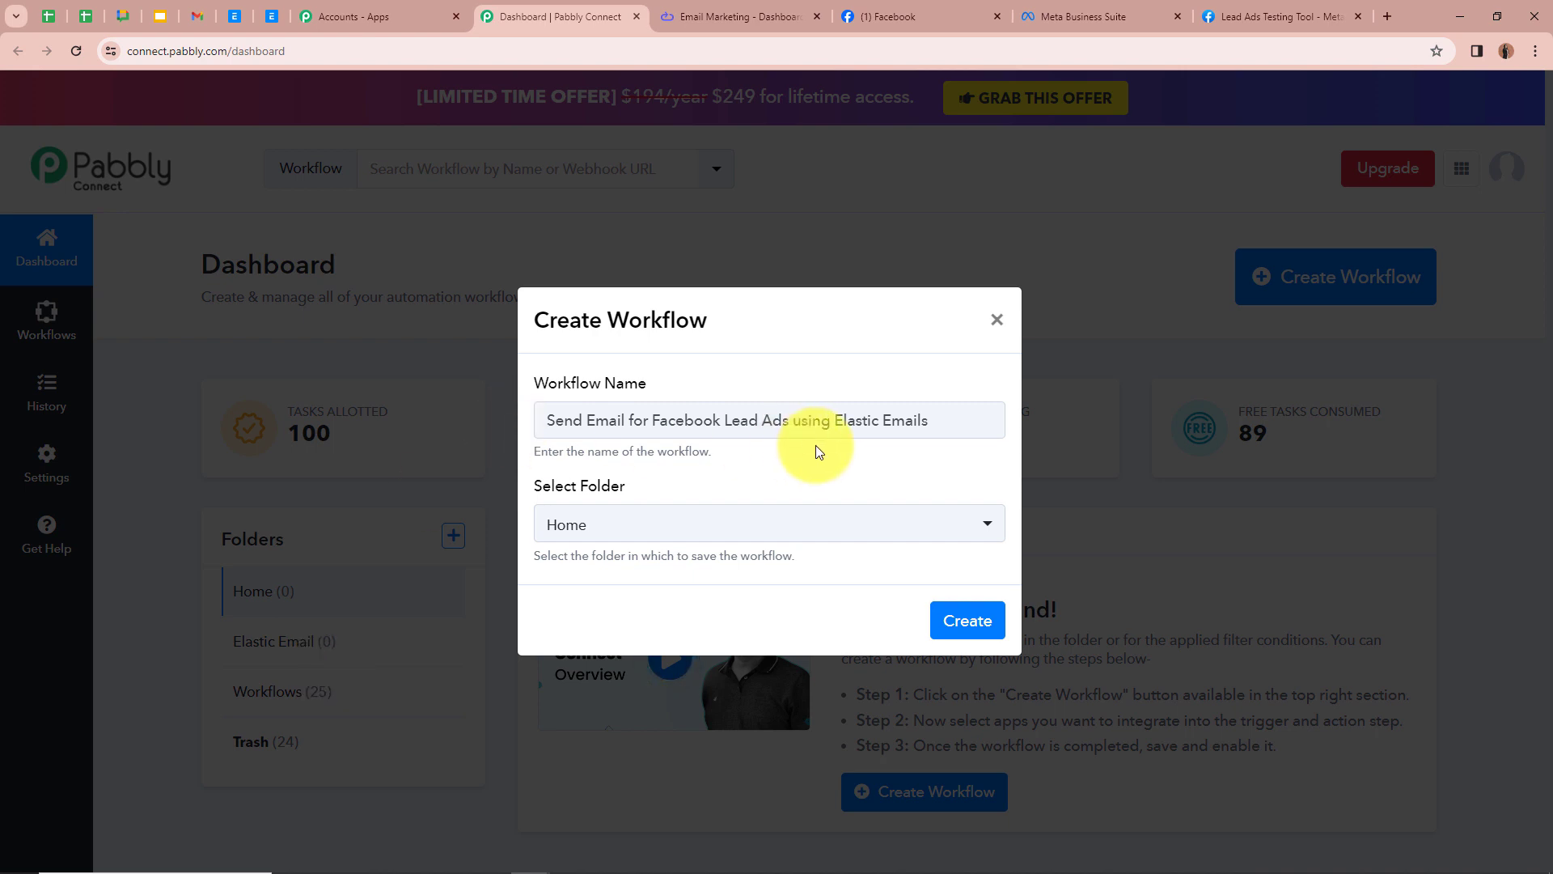
pyautogui.click(993, 527)
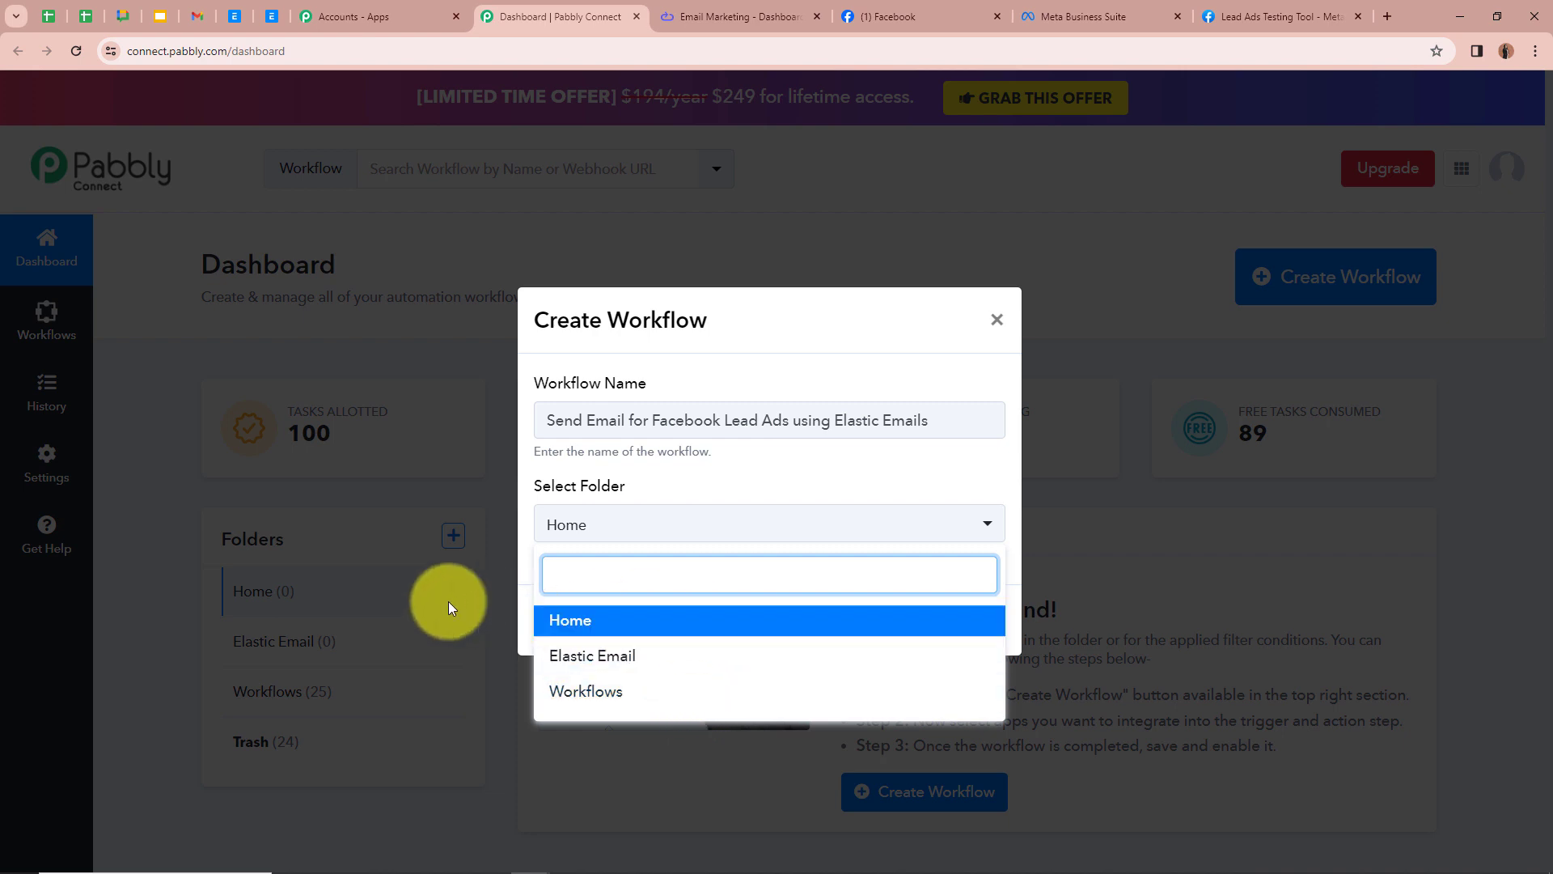
pyautogui.click(611, 659)
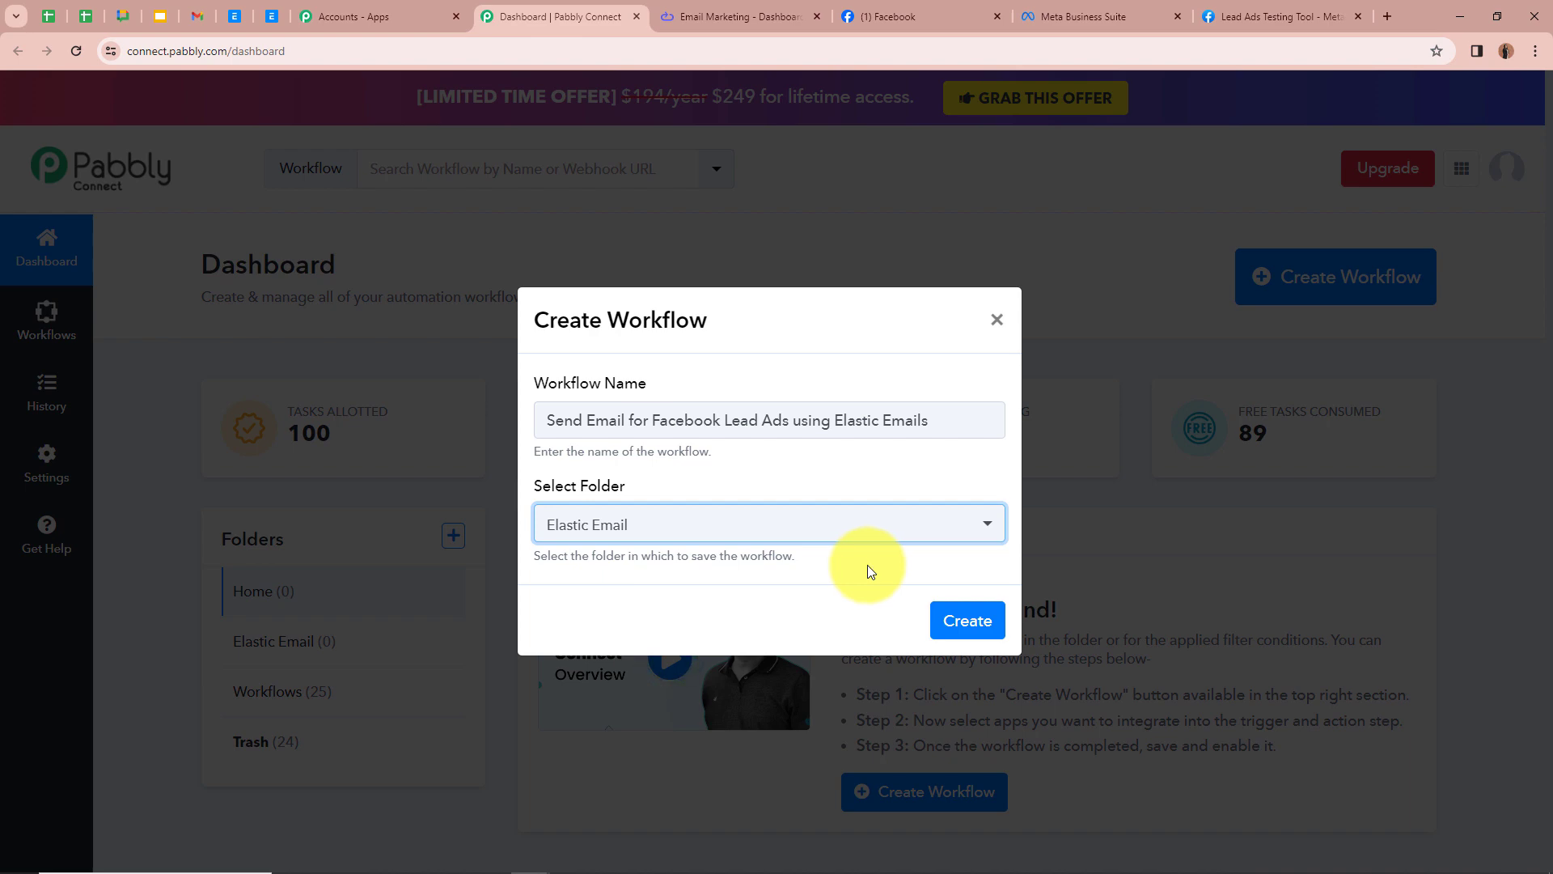
pyautogui.click(967, 620)
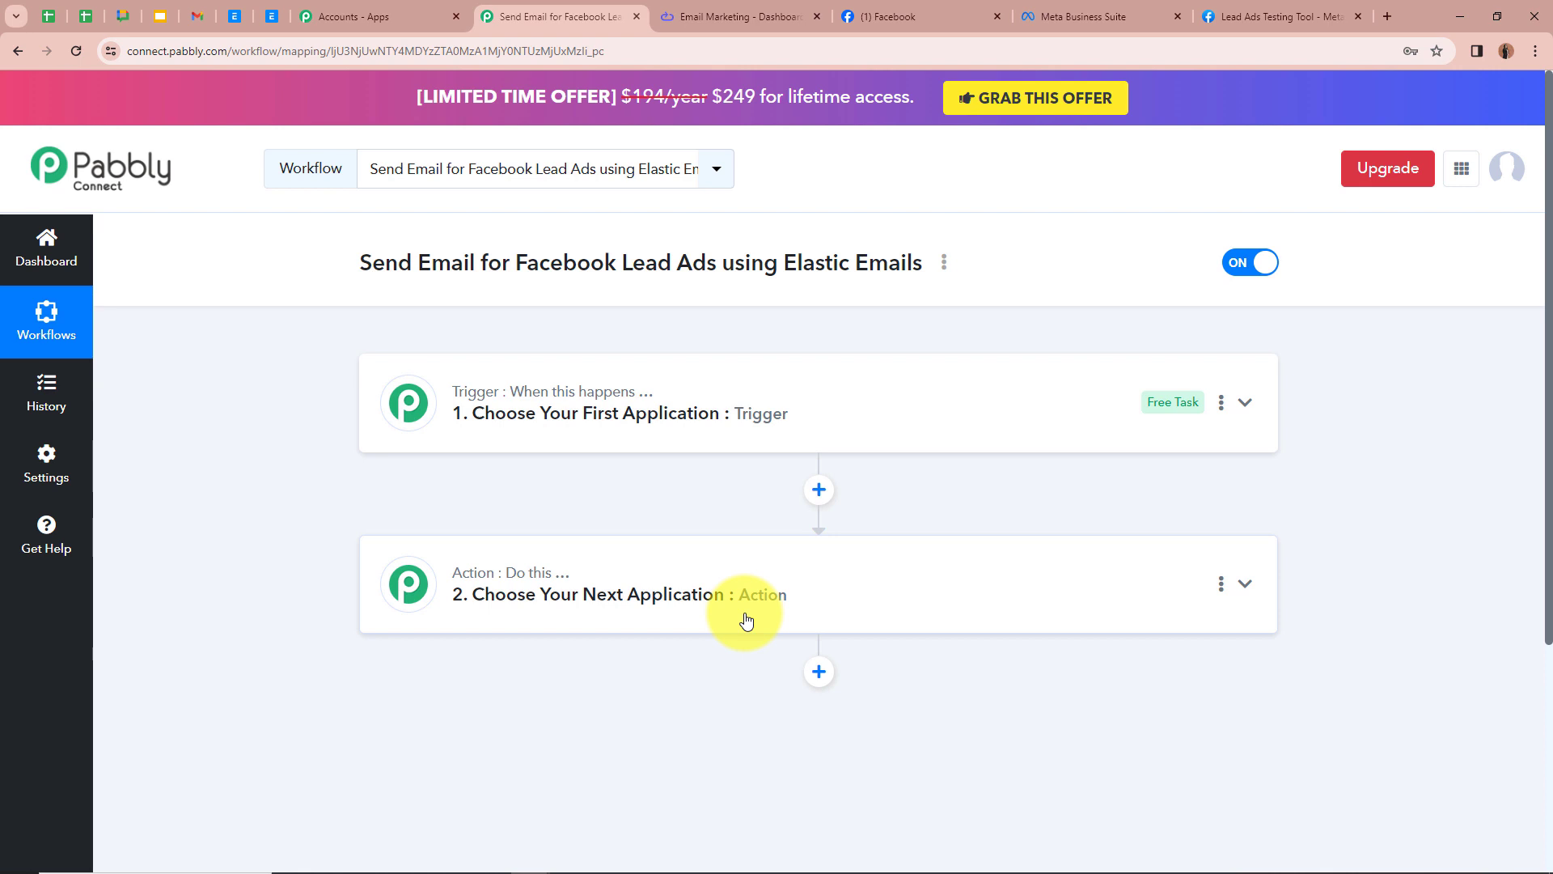
# Step: Set the trigger app to Facebook Lead Ads with the New Lead (Instant) trigger event
pyautogui.click(1245, 402)
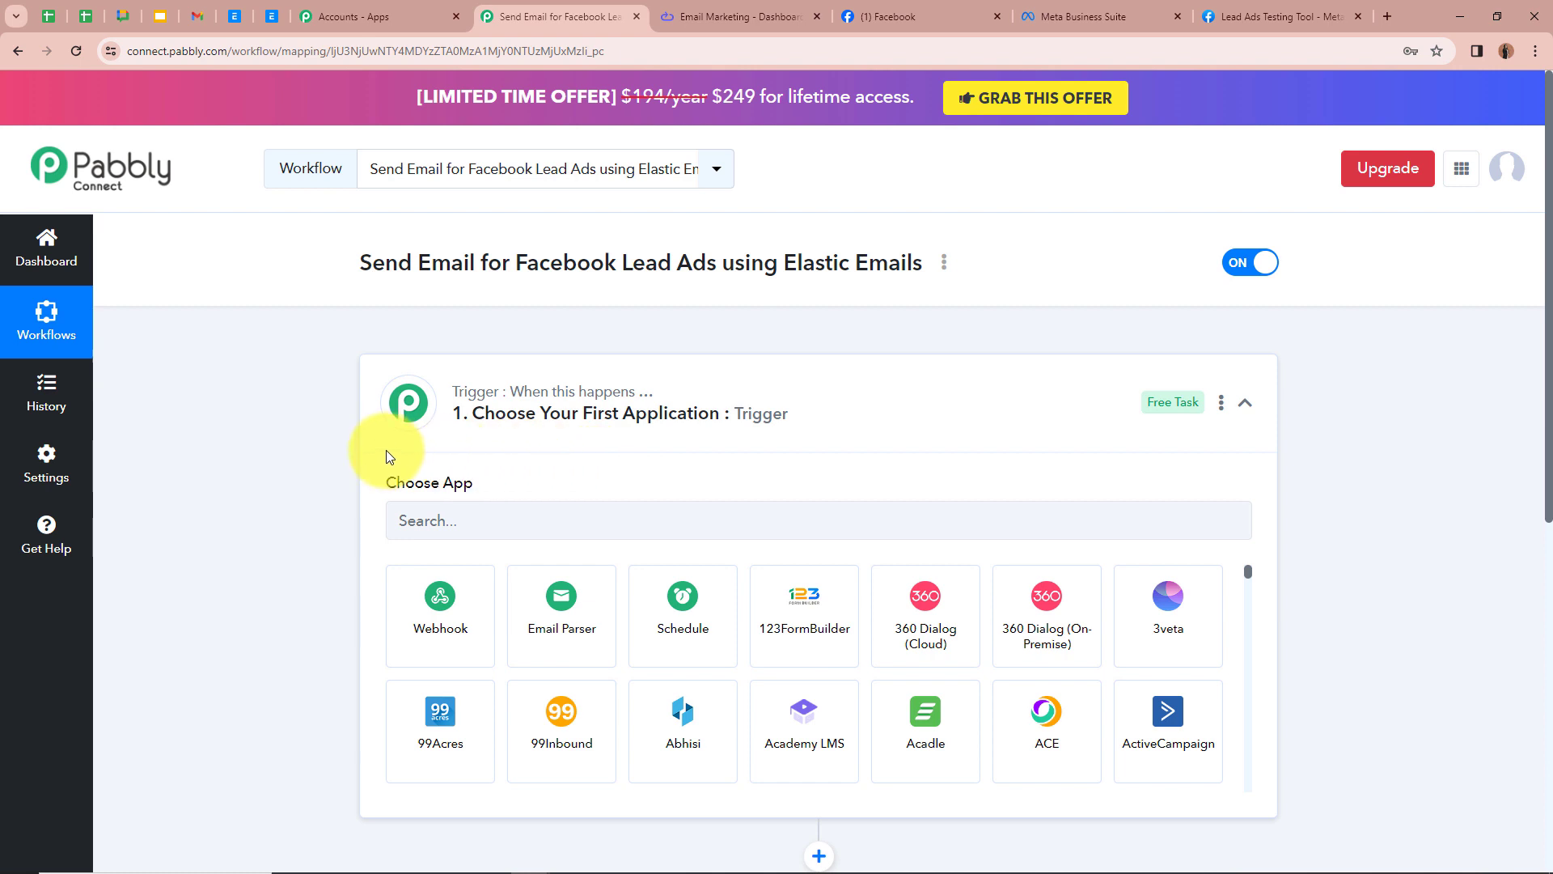
pyautogui.click(487, 525)
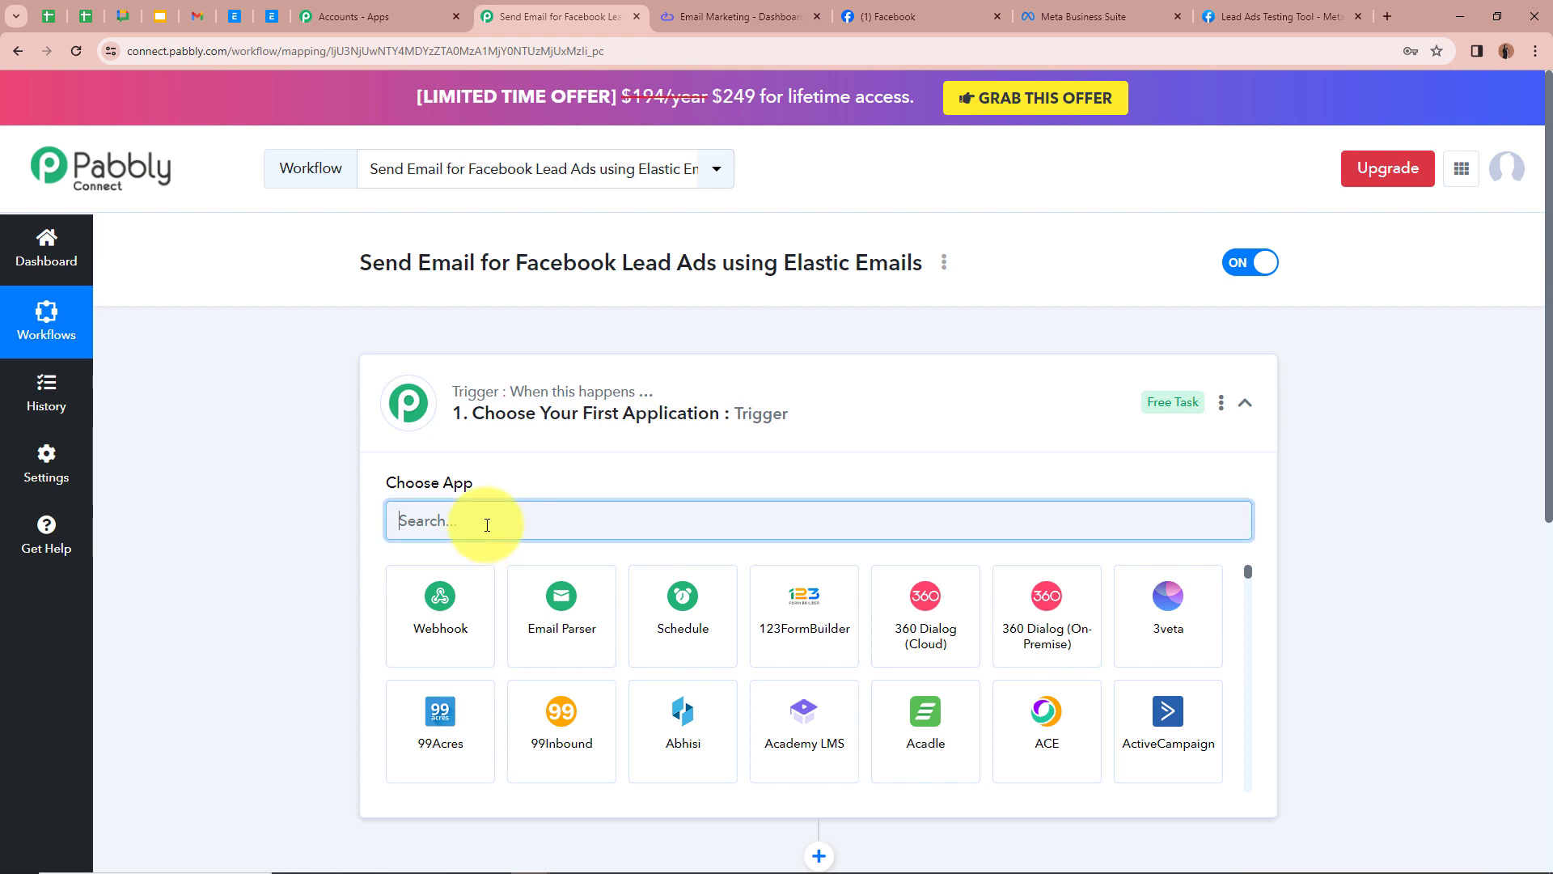
pyautogui.write('Face')
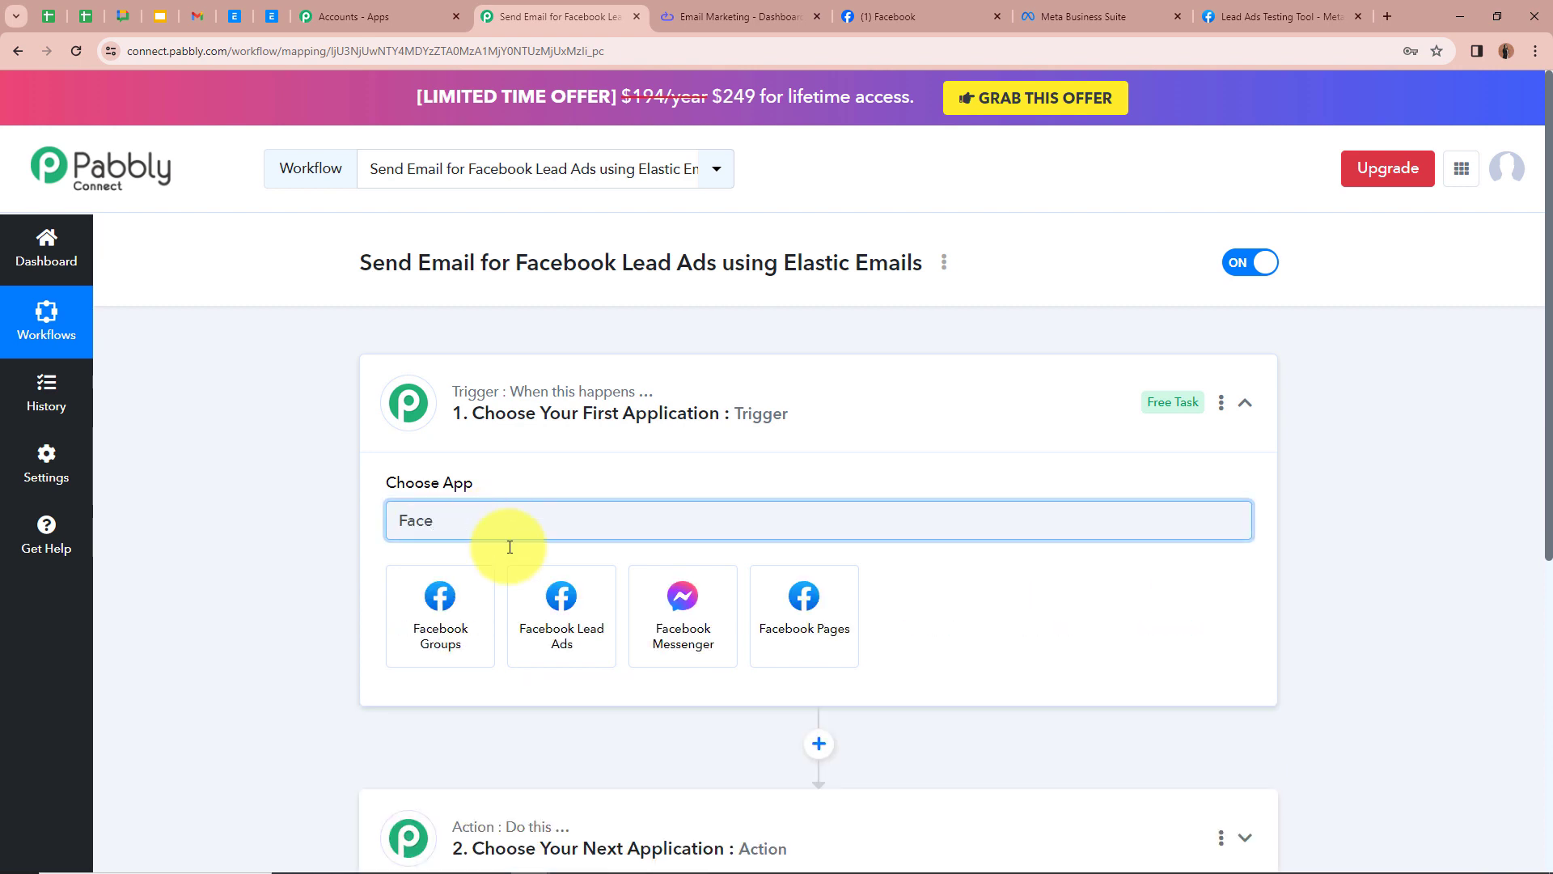
pyautogui.click(534, 599)
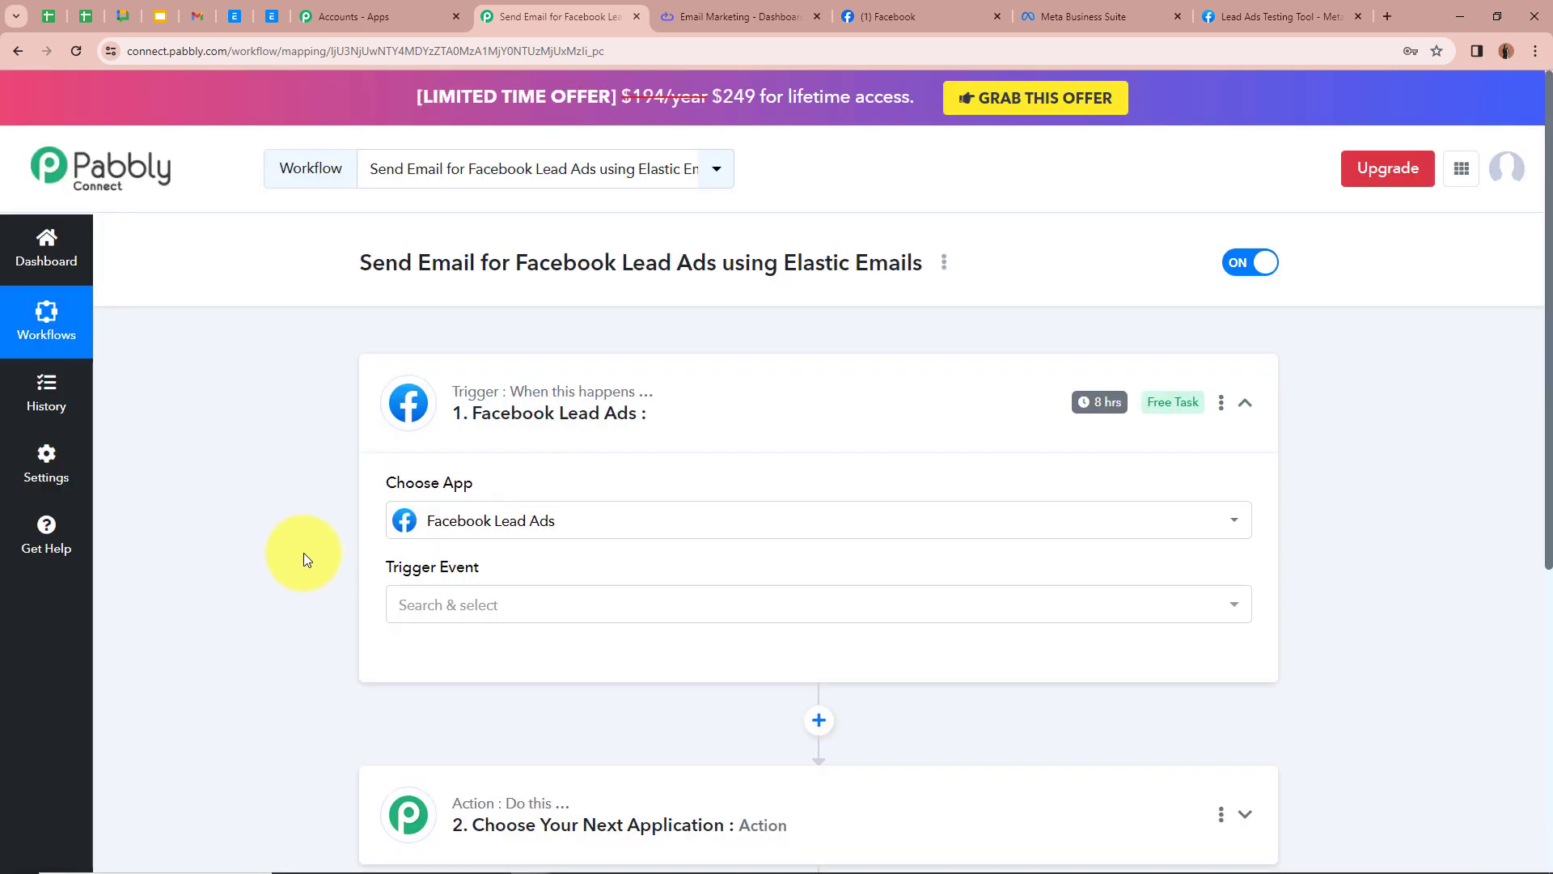
pyautogui.click(496, 621)
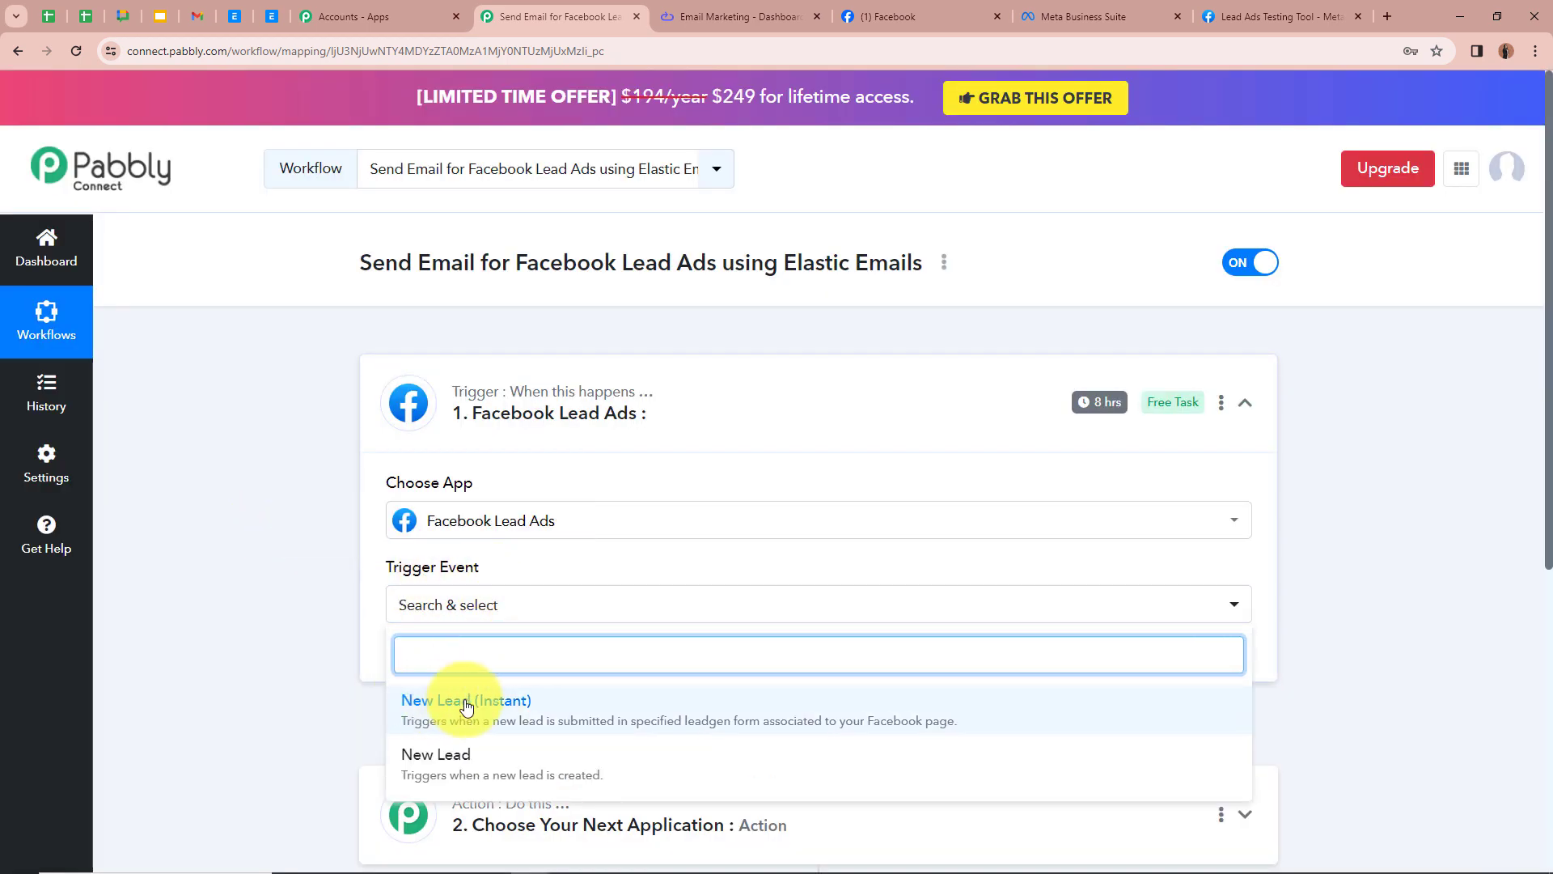
pyautogui.click(599, 708)
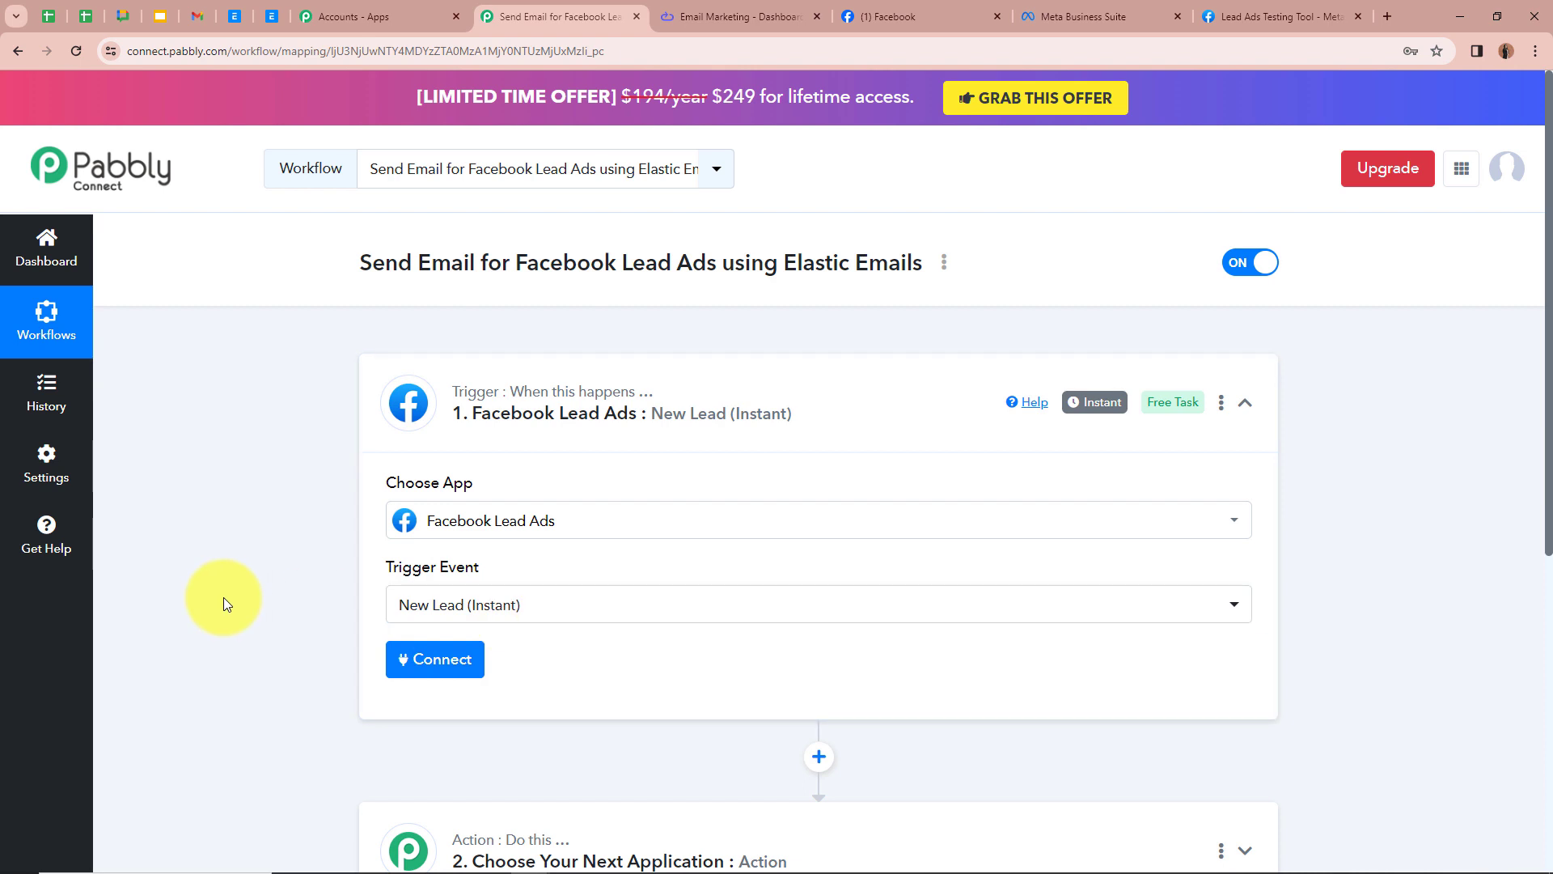
# Step: Add a new Facebook Lead Ads connection and authorize it with Facebook
pyautogui.scroll(-2, 224, 597)
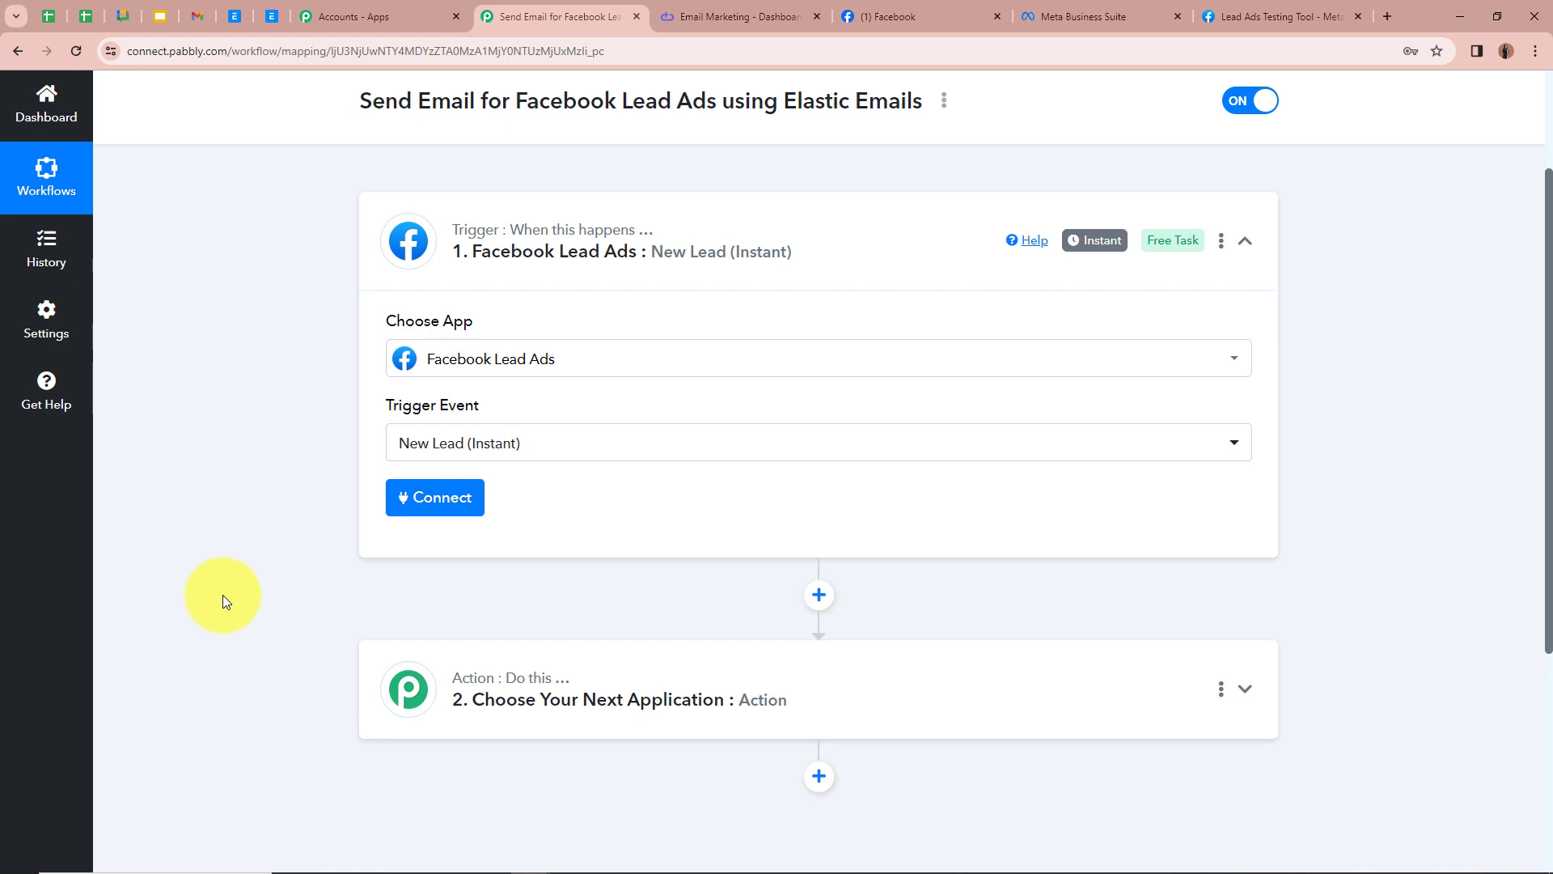
pyautogui.click(433, 496)
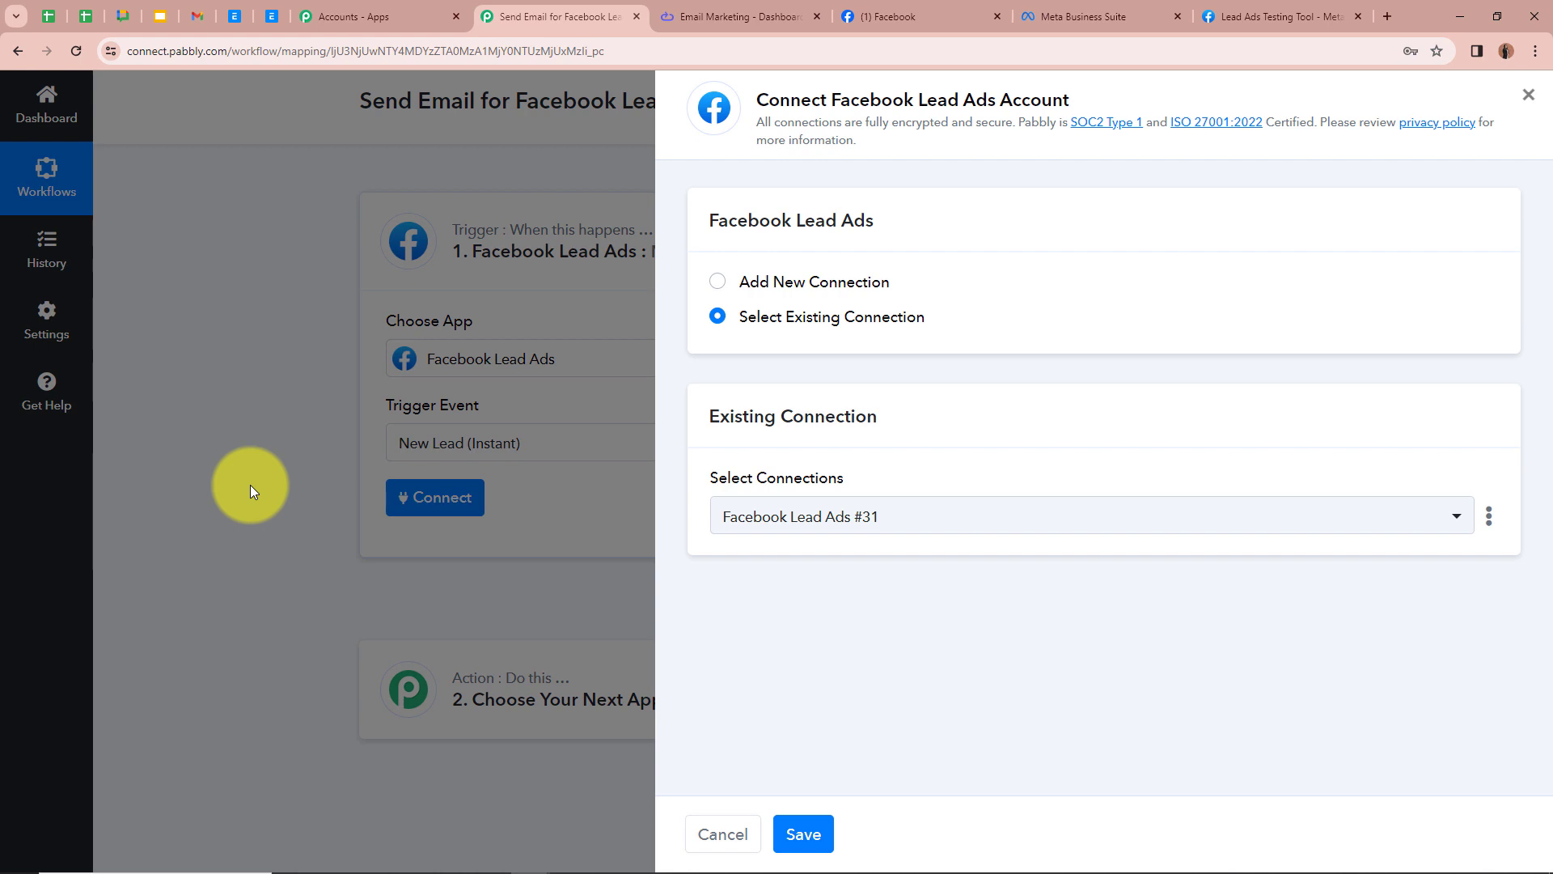
pyautogui.click(715, 285)
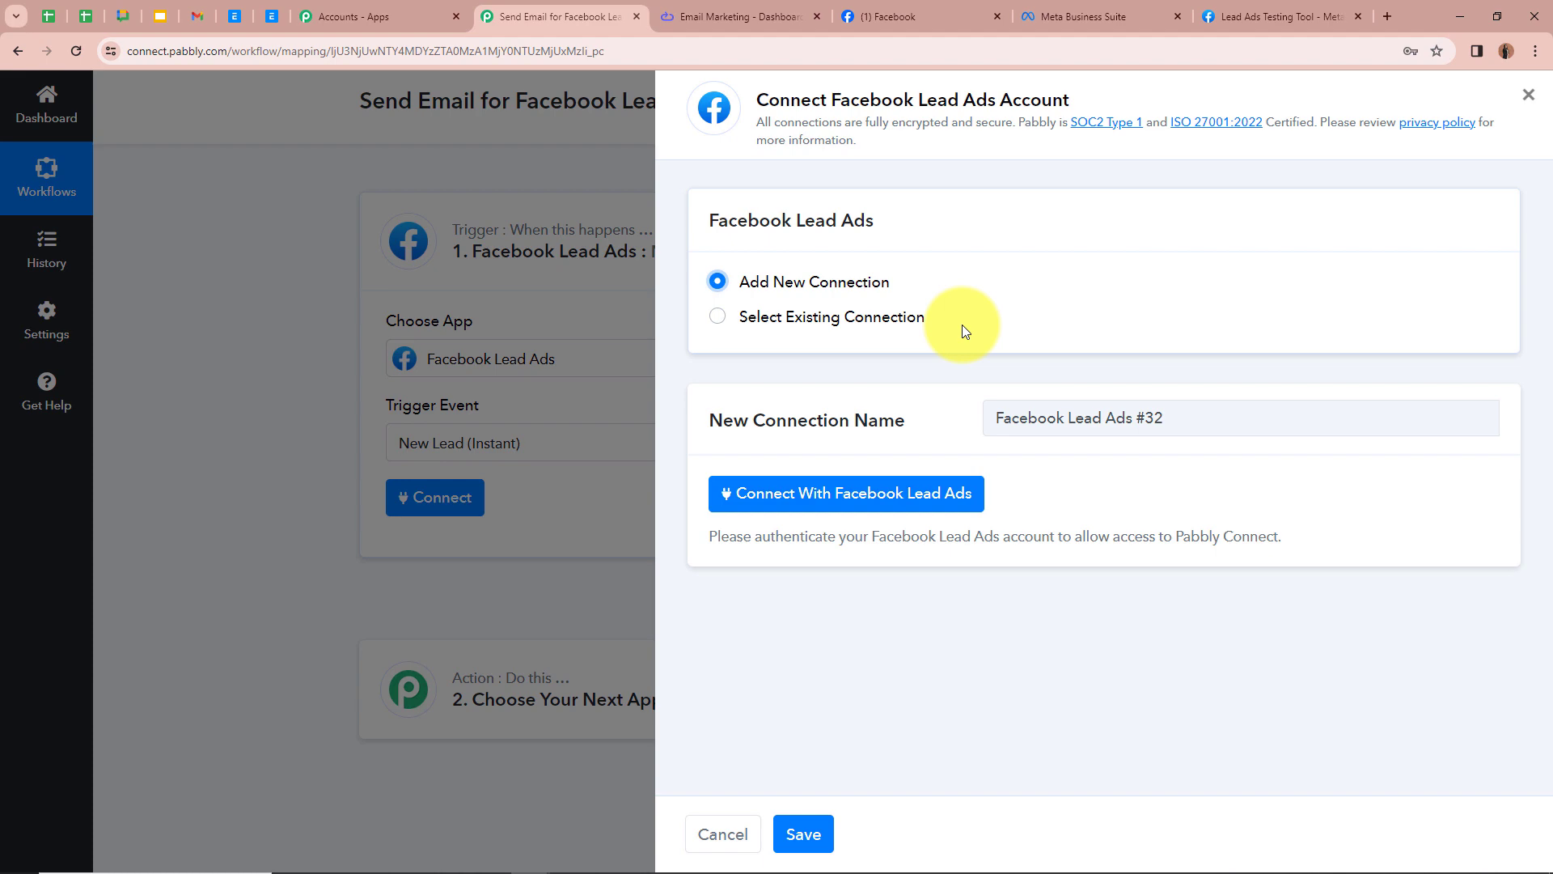
pyautogui.click(851, 503)
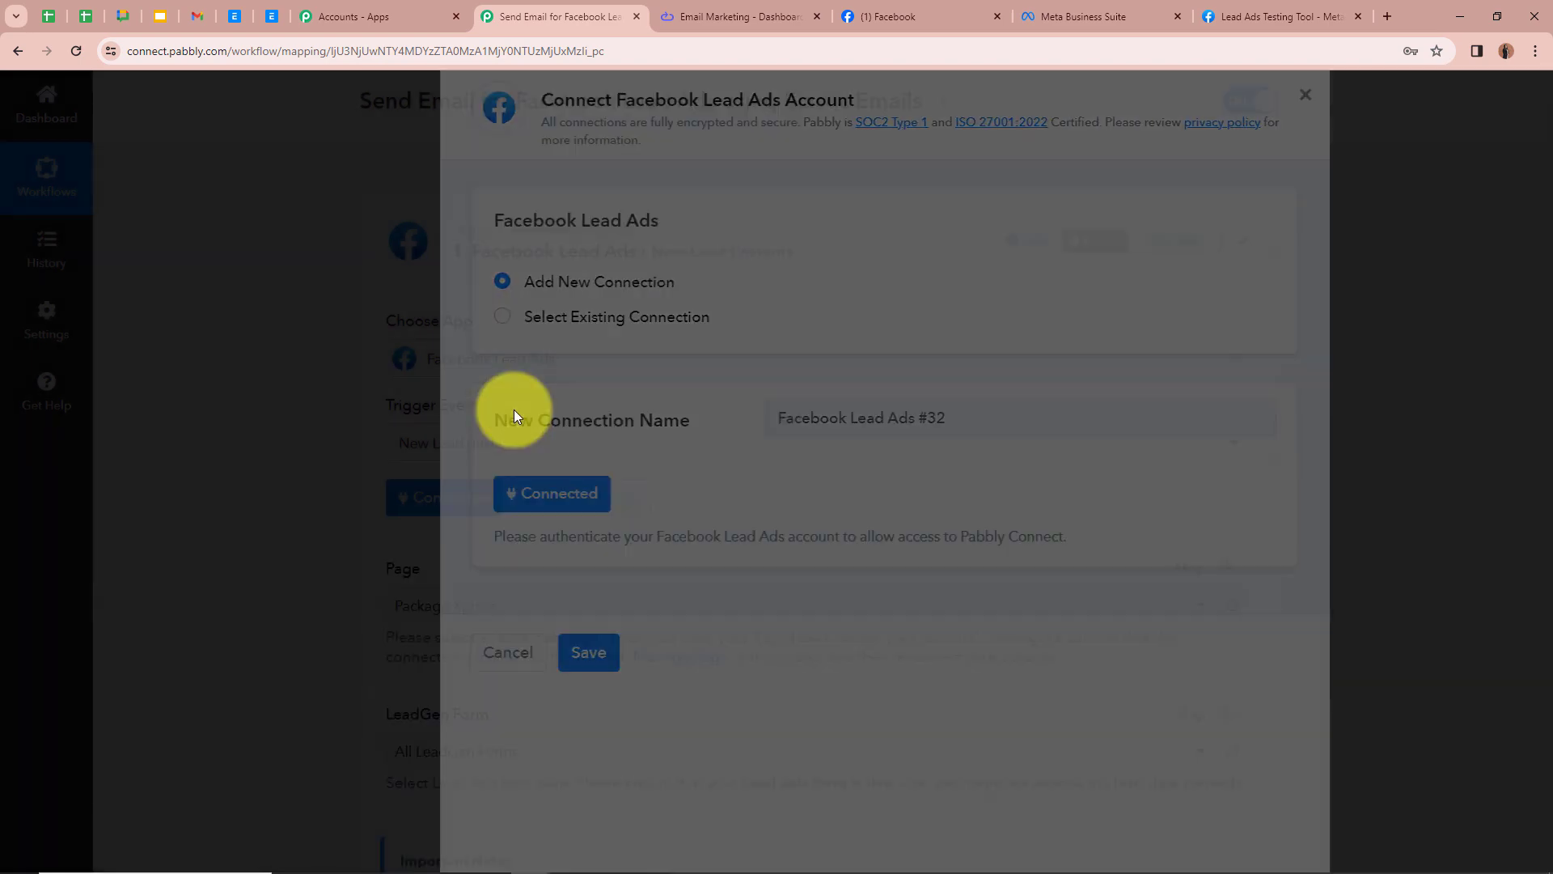
pyautogui.scroll(-3, 286, 554)
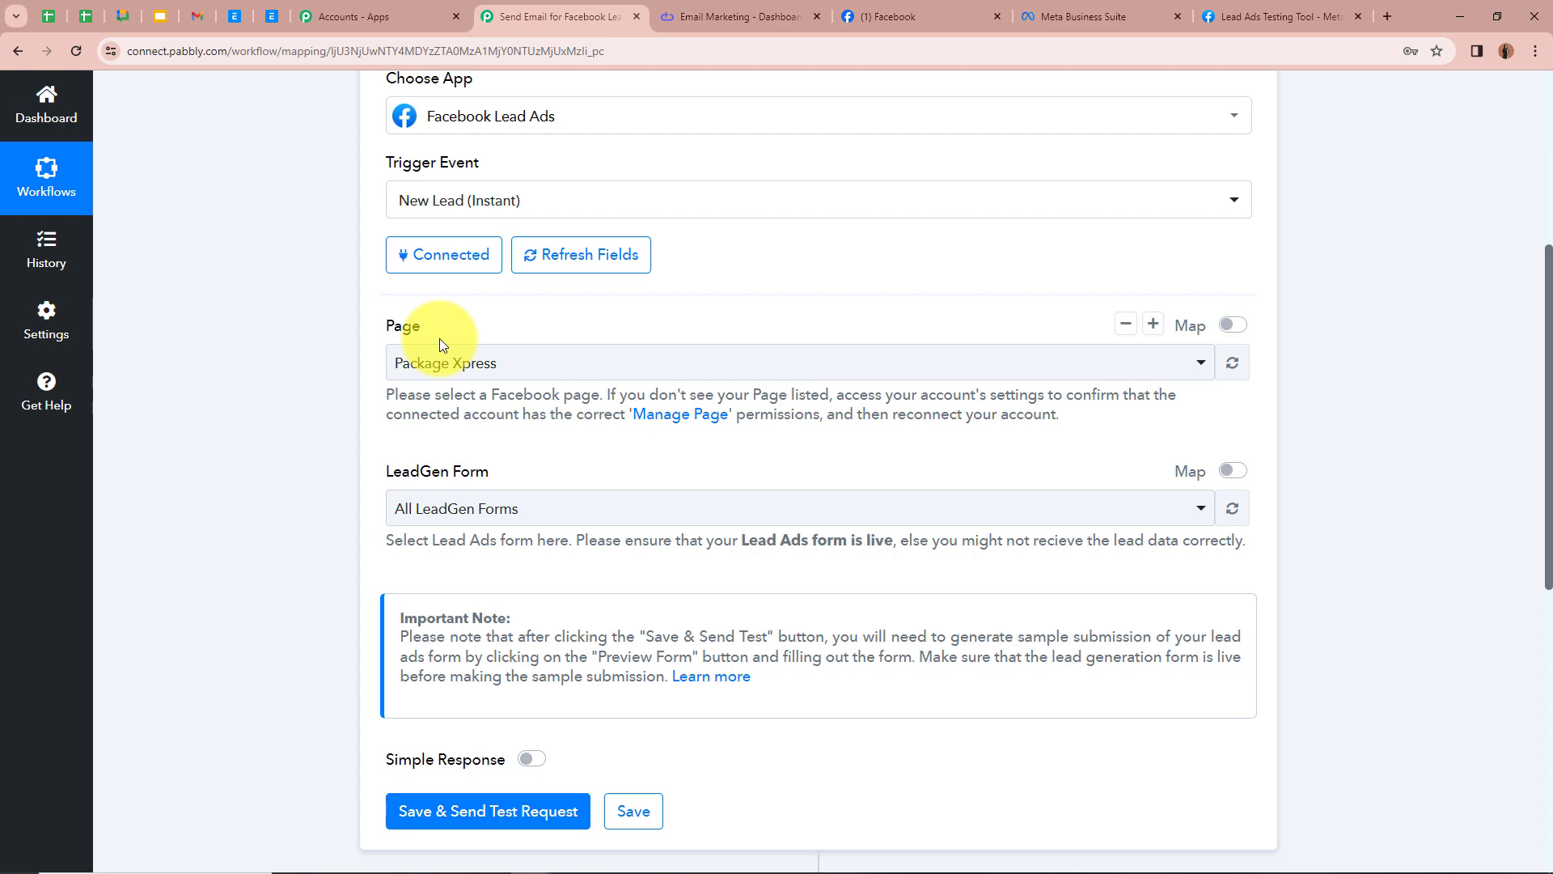
# Step: Check the Facebook page's name in the Facebook tab and select InnovaTect as the trigger's Page
pyautogui.click(849, 18)
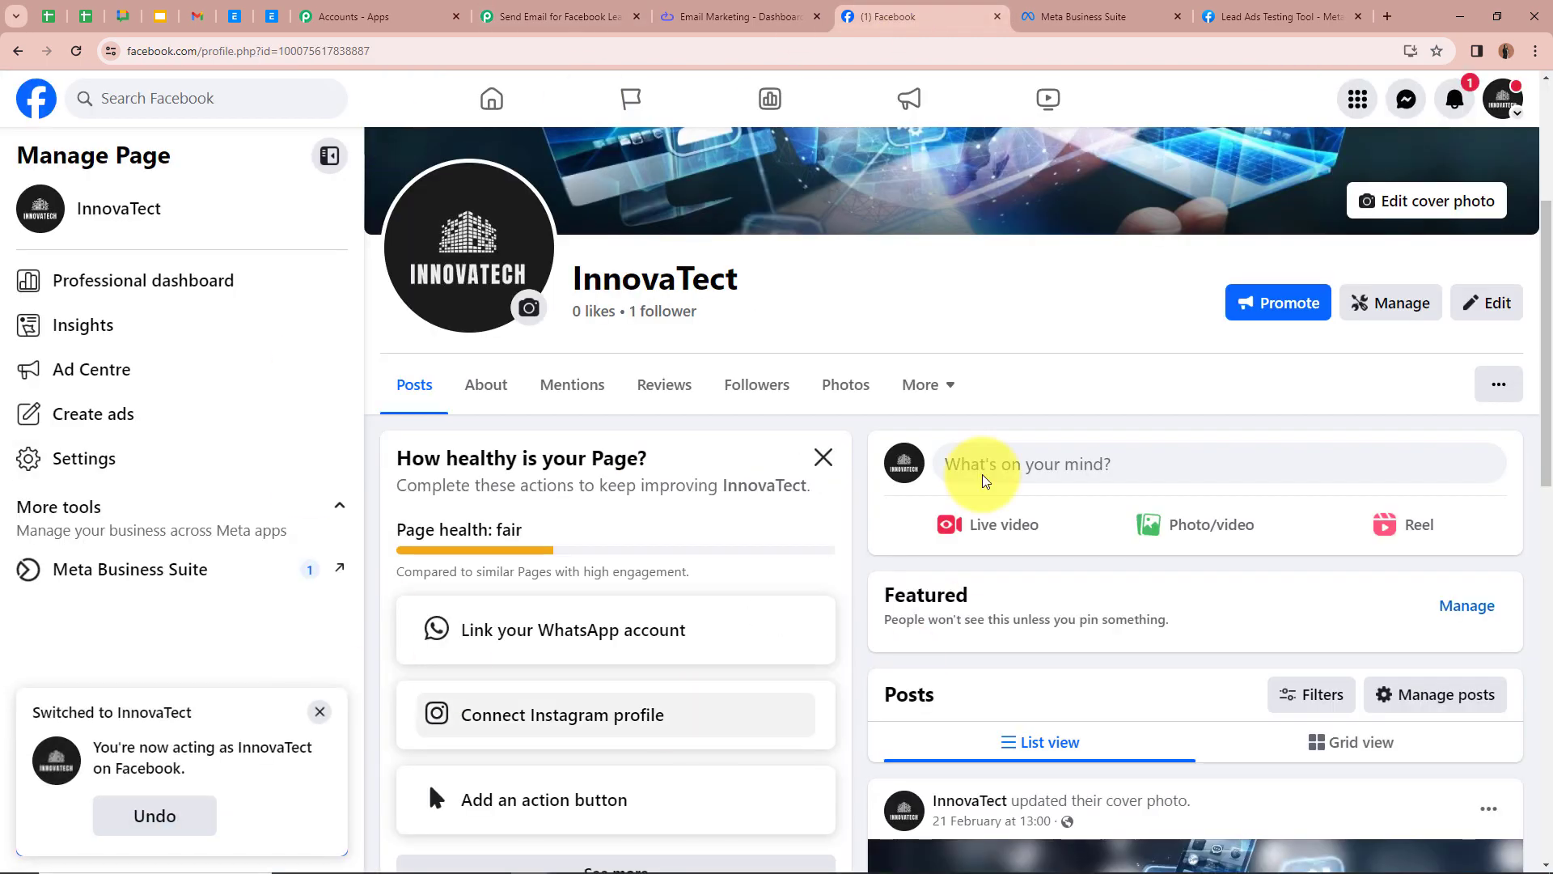
pyautogui.scroll(3, 398, 336)
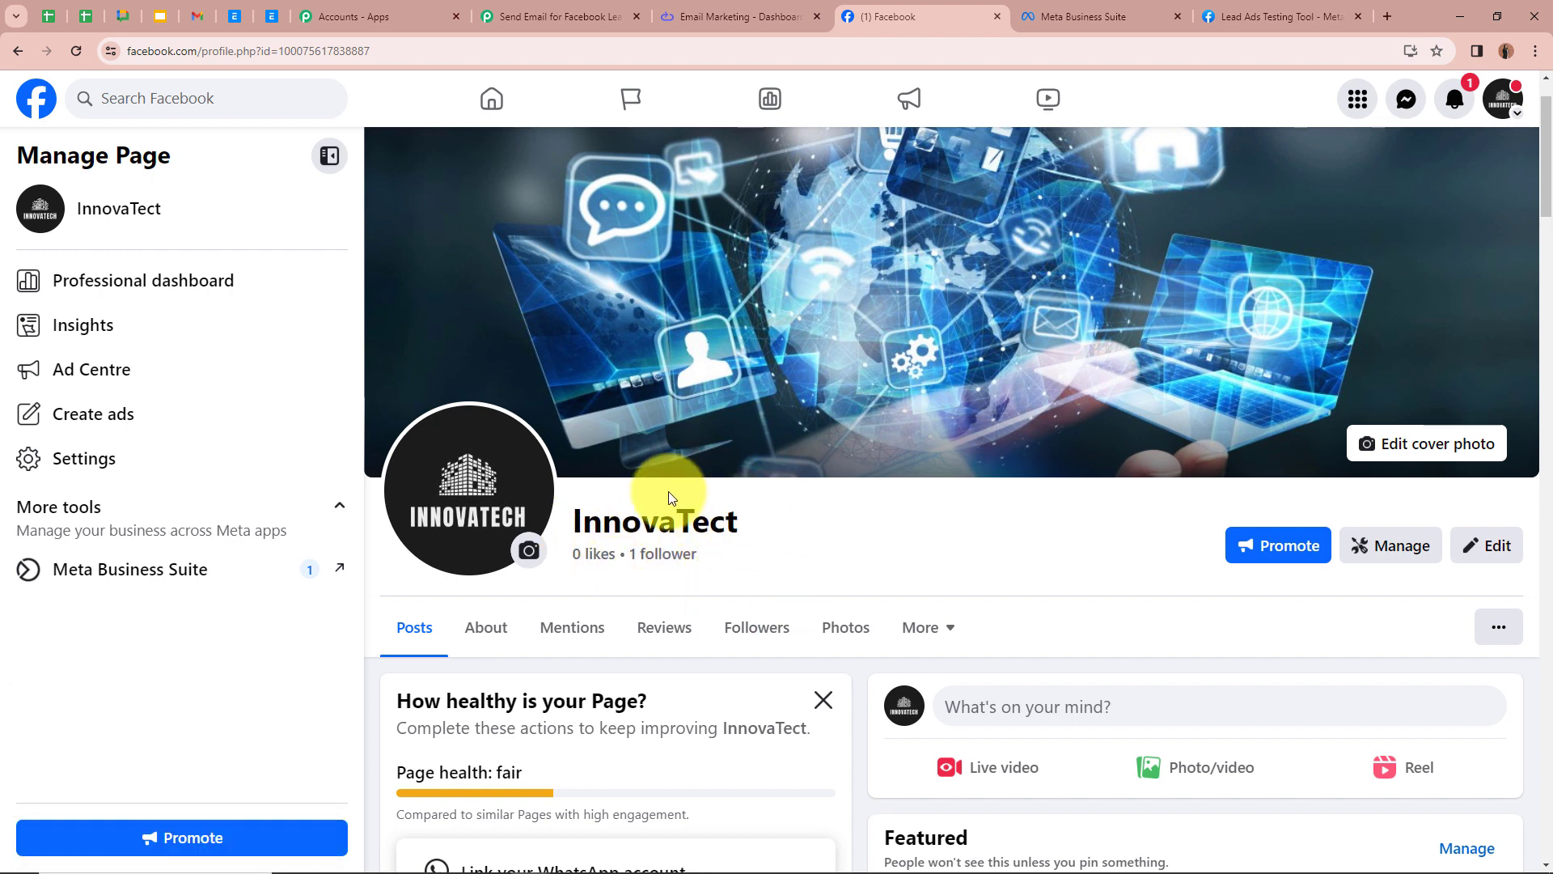
pyautogui.click(561, 16)
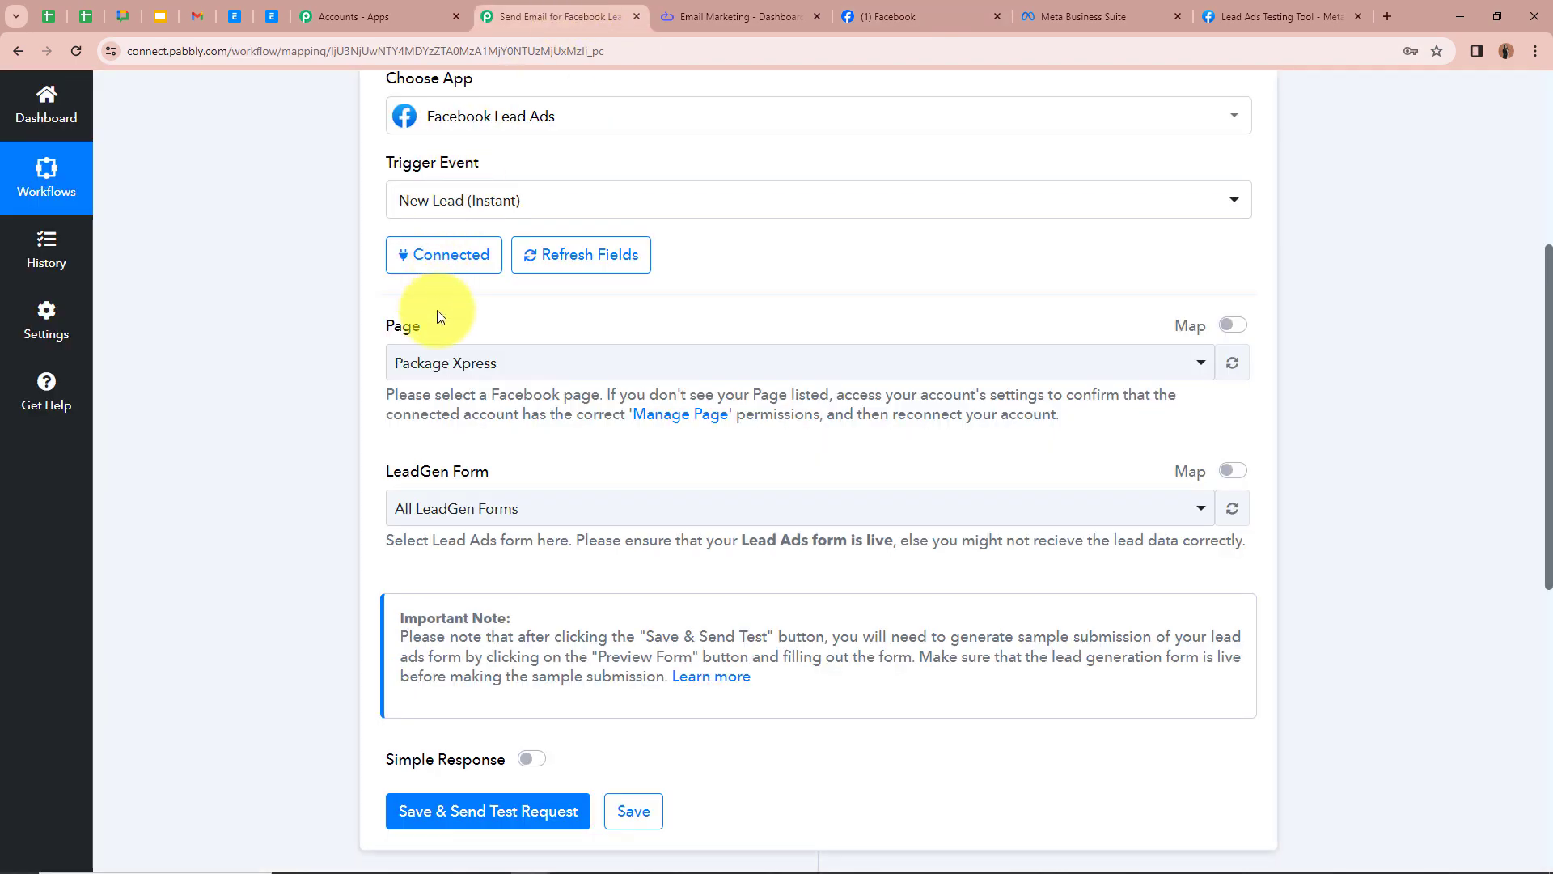
pyautogui.click(443, 368)
pyautogui.scroll(-3, 437, 647)
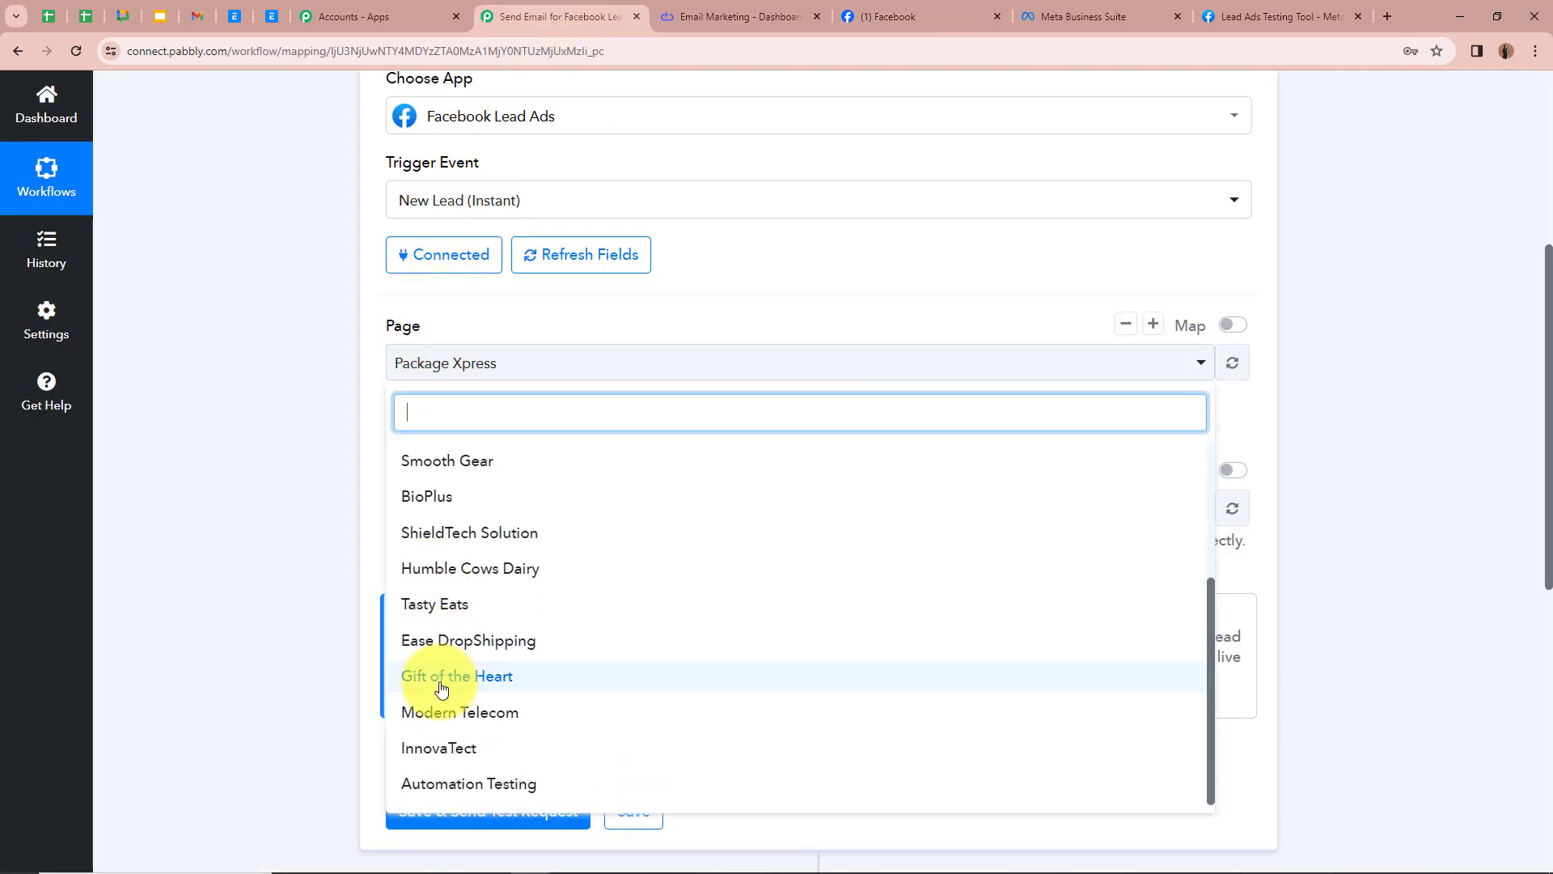
pyautogui.click(450, 746)
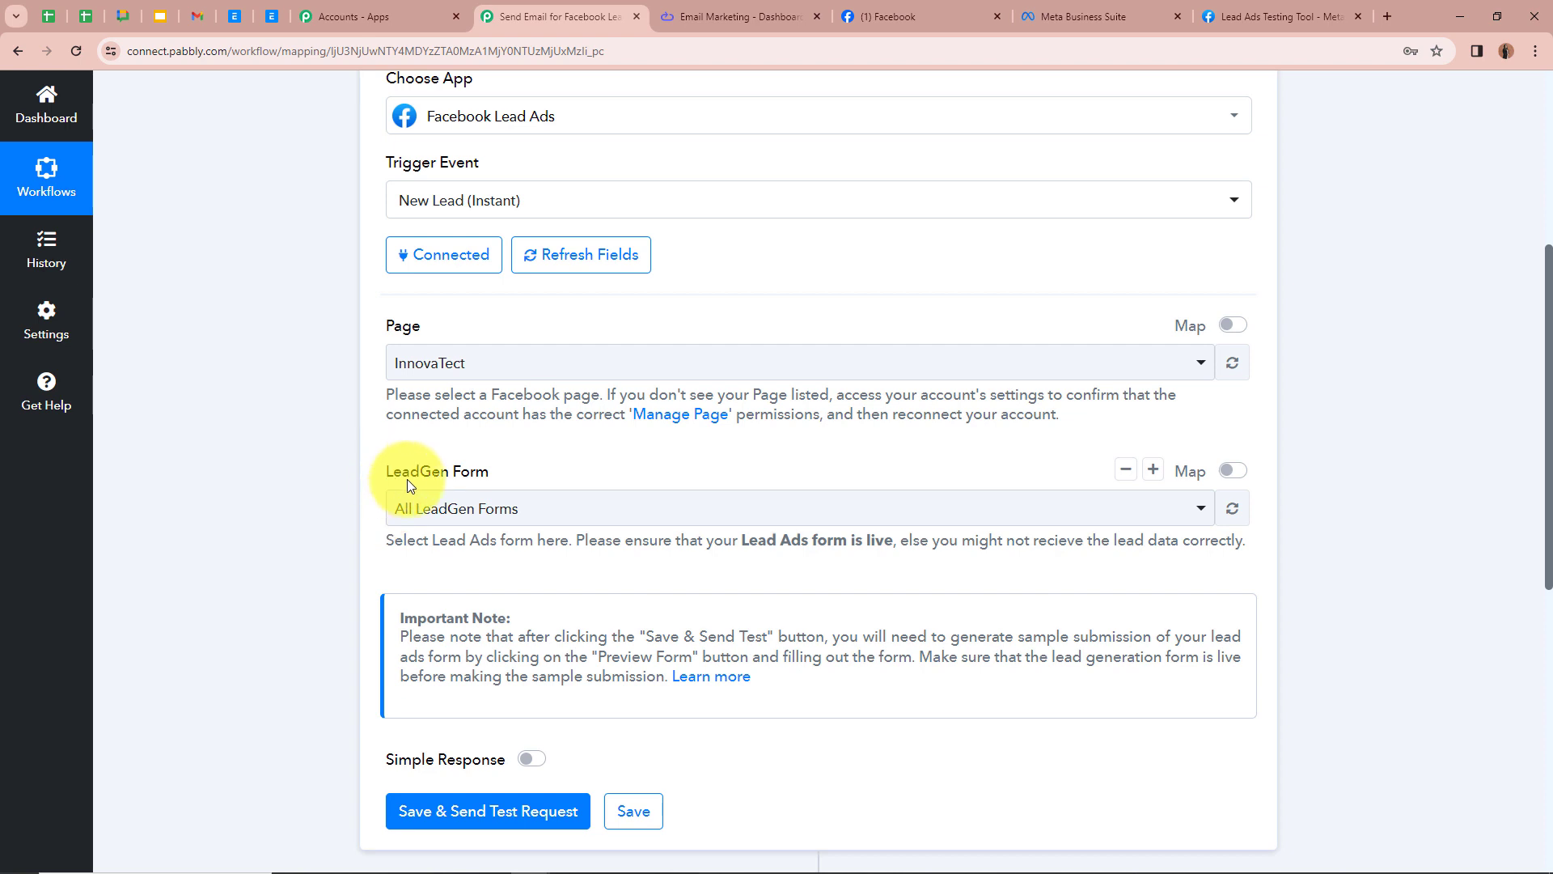
# Step: Check the lead form names in Meta Business Suite and select Lead Ads Form as the LeadGen Form
pyautogui.click(1109, 13)
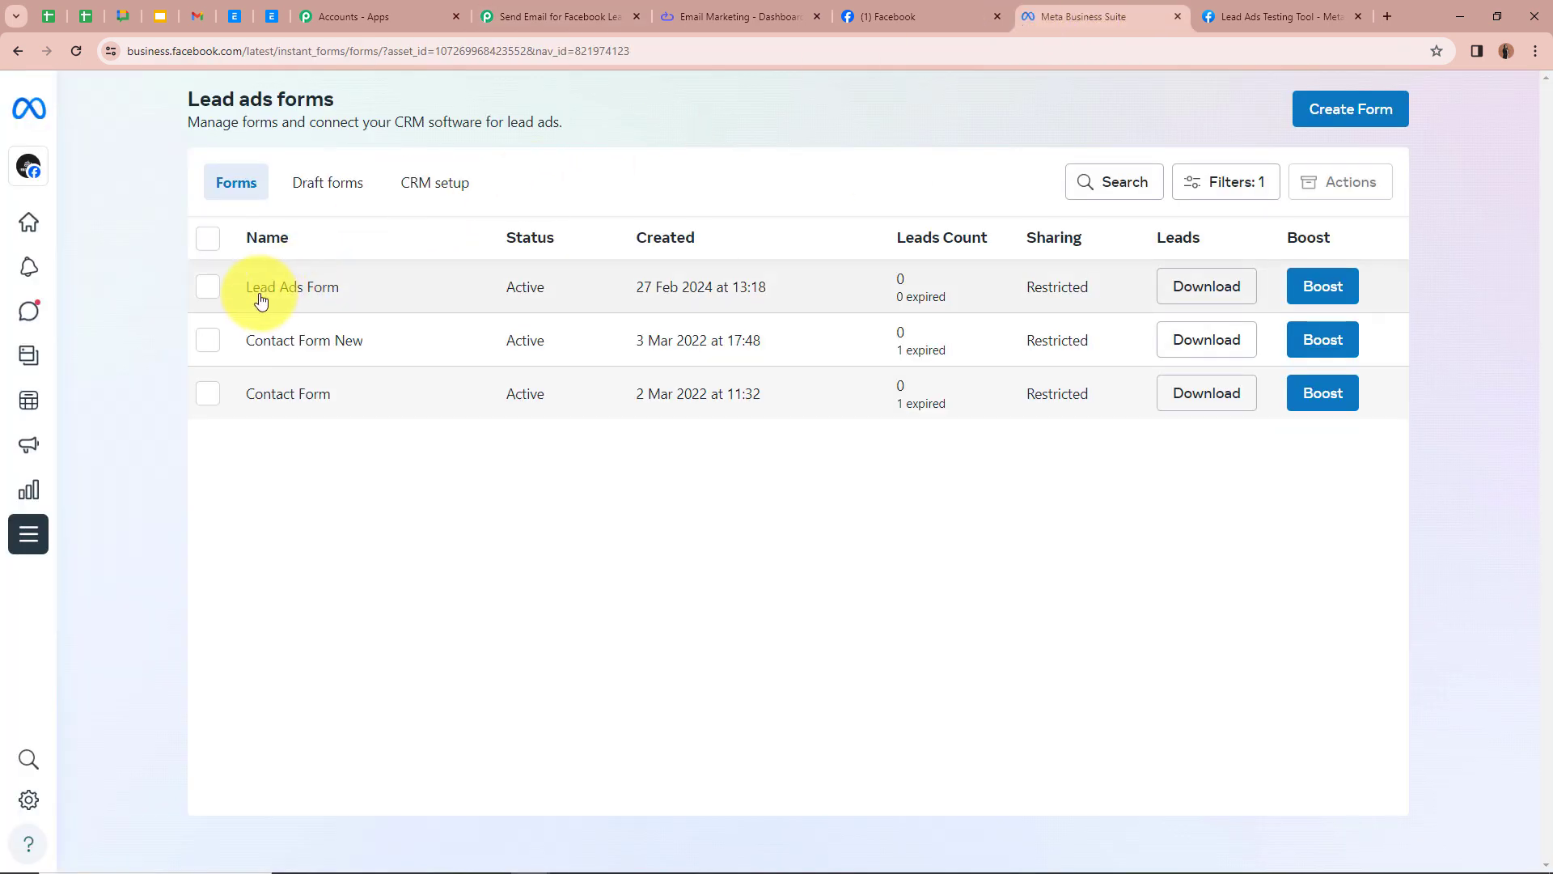
pyautogui.click(558, 18)
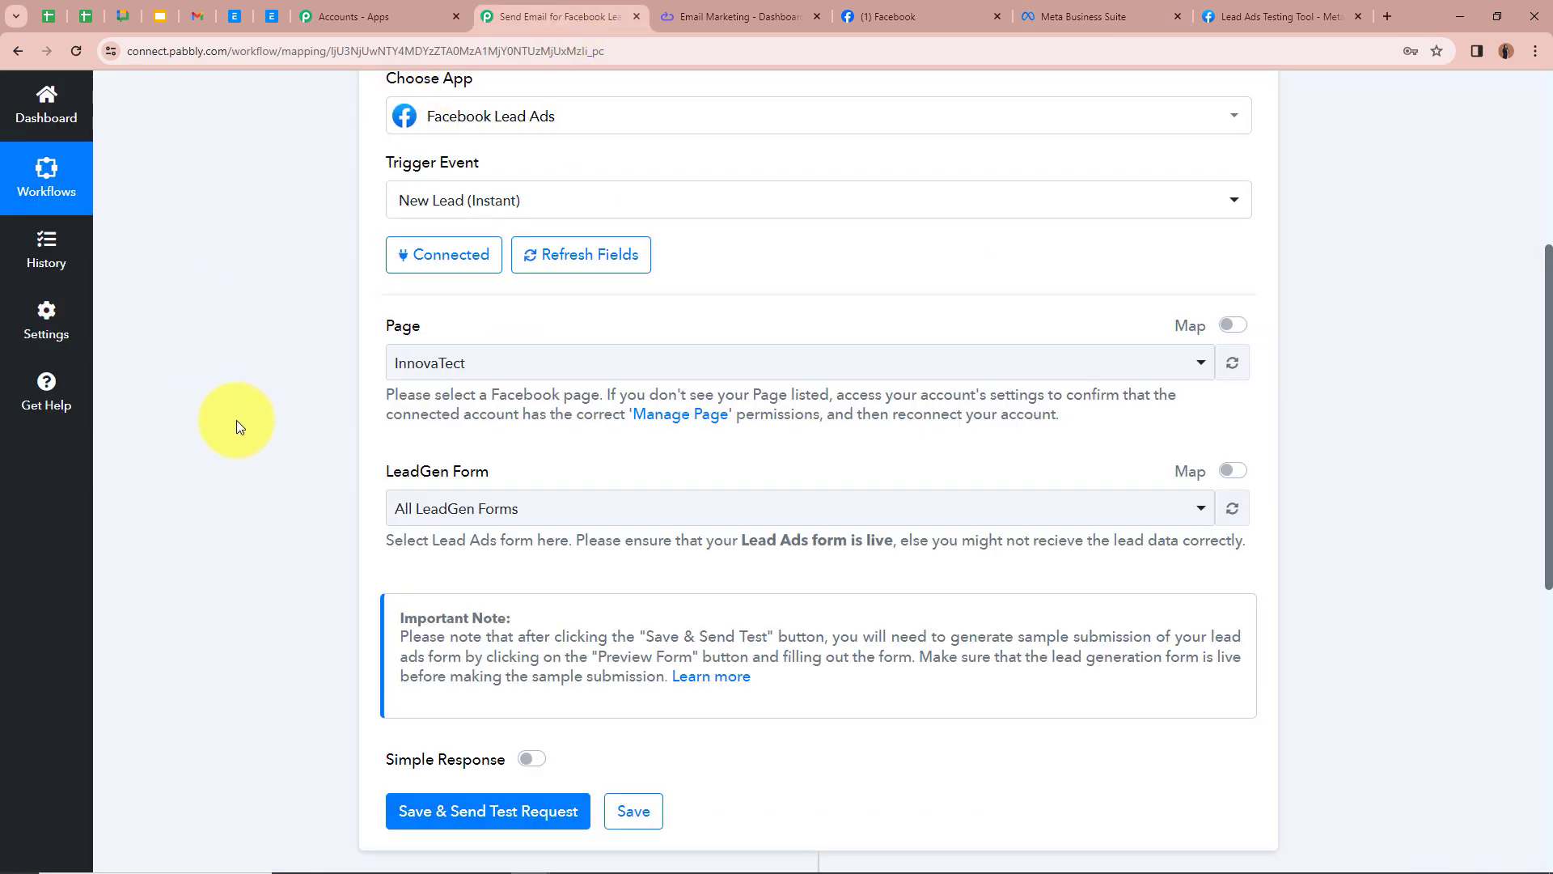
pyautogui.click(605, 509)
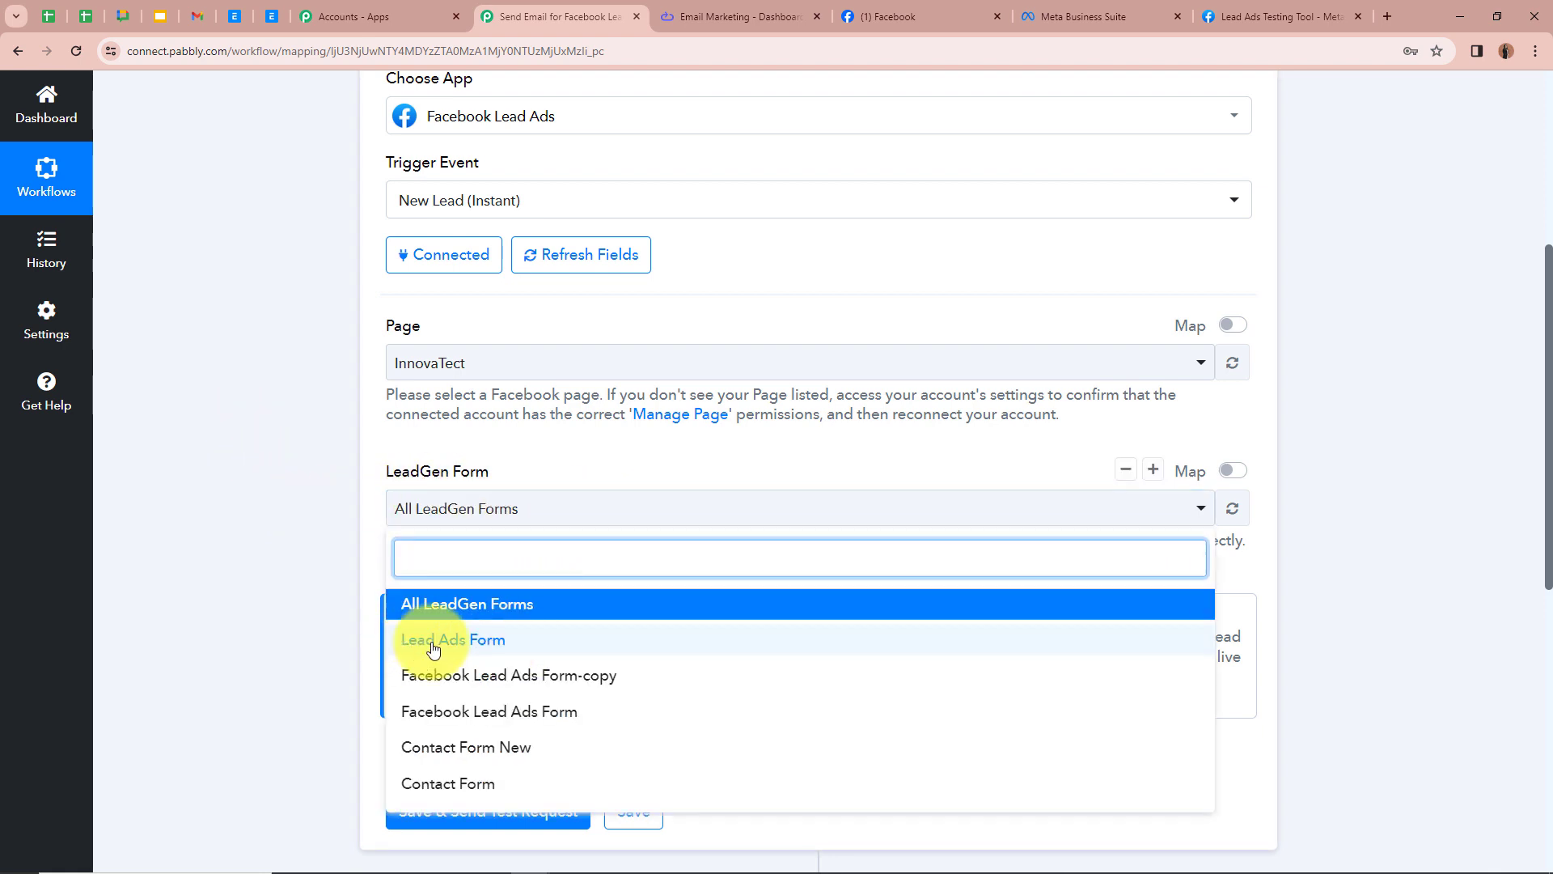
pyautogui.click(526, 640)
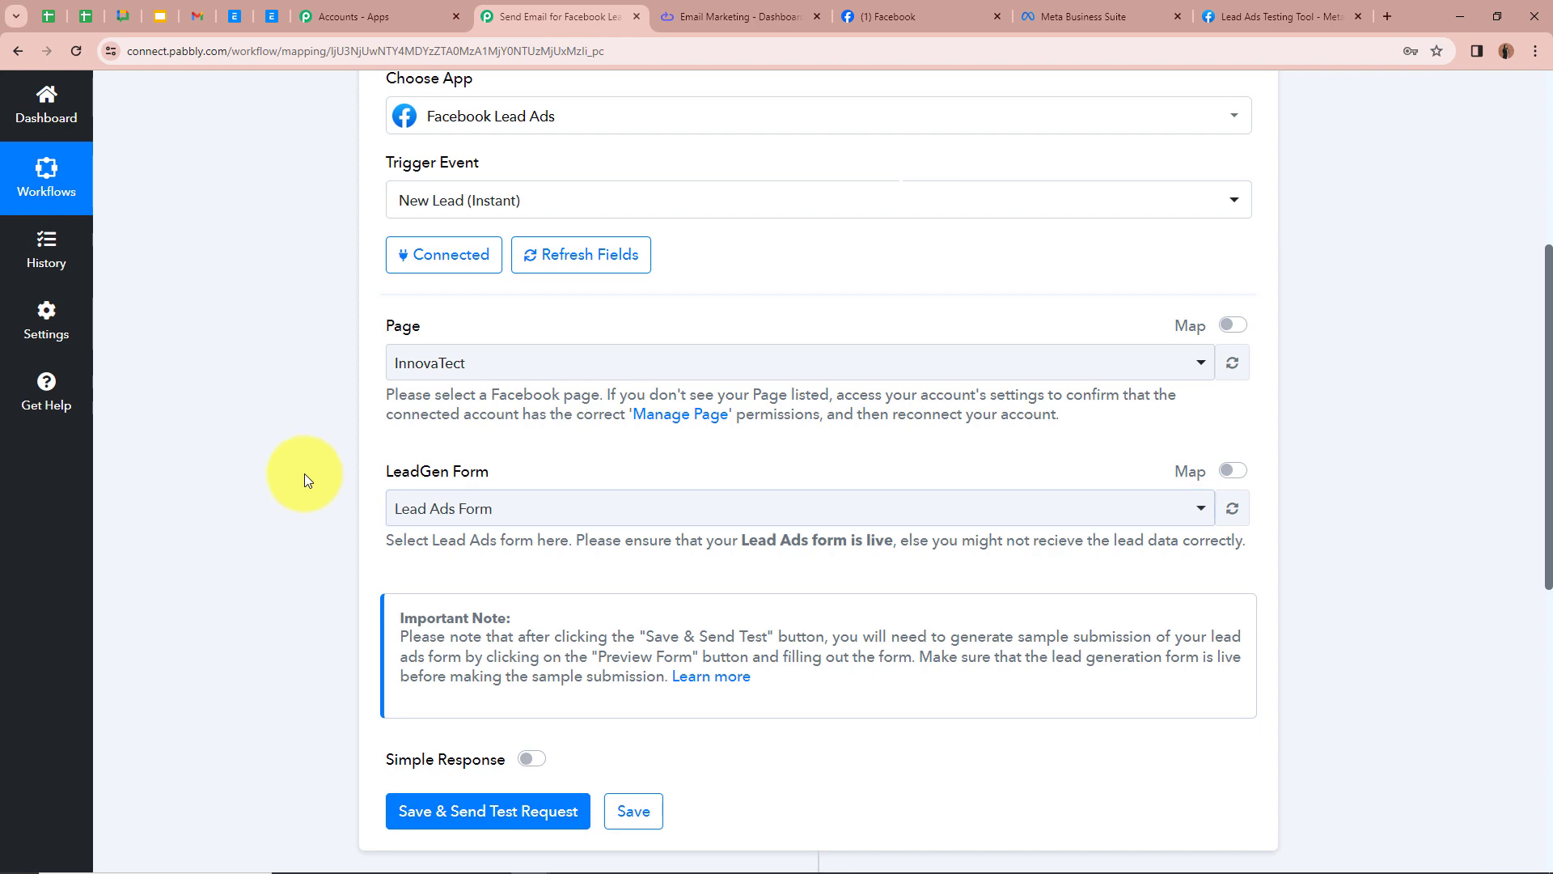
# Step: Save the trigger and send a test request to wait for a webhook response
pyautogui.scroll(-3, 382, 490)
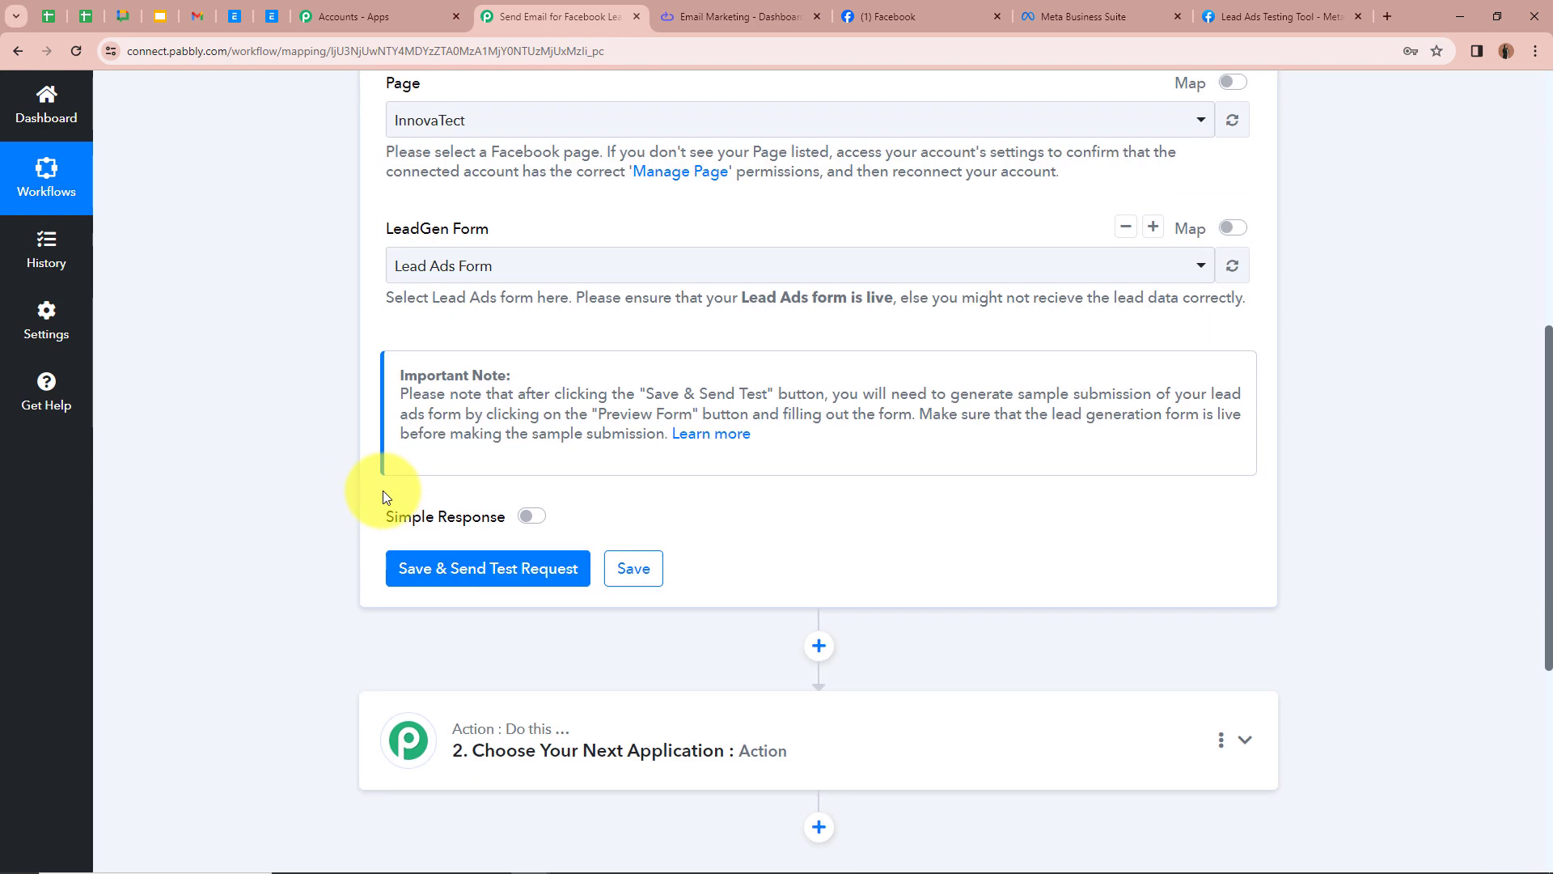
pyautogui.click(495, 582)
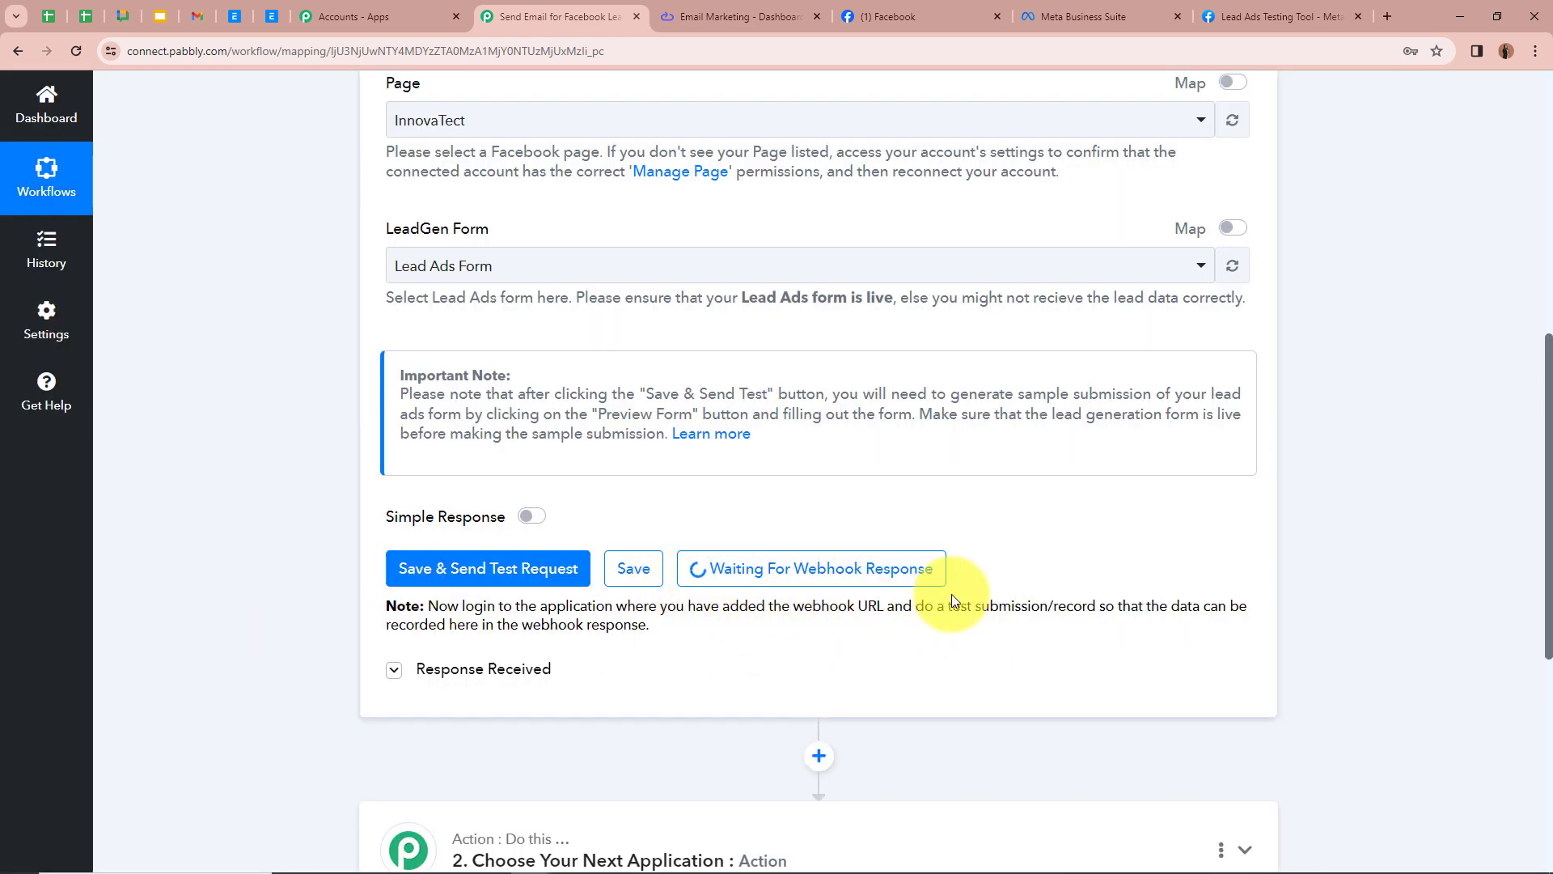
pyautogui.scroll(5, 352, 558)
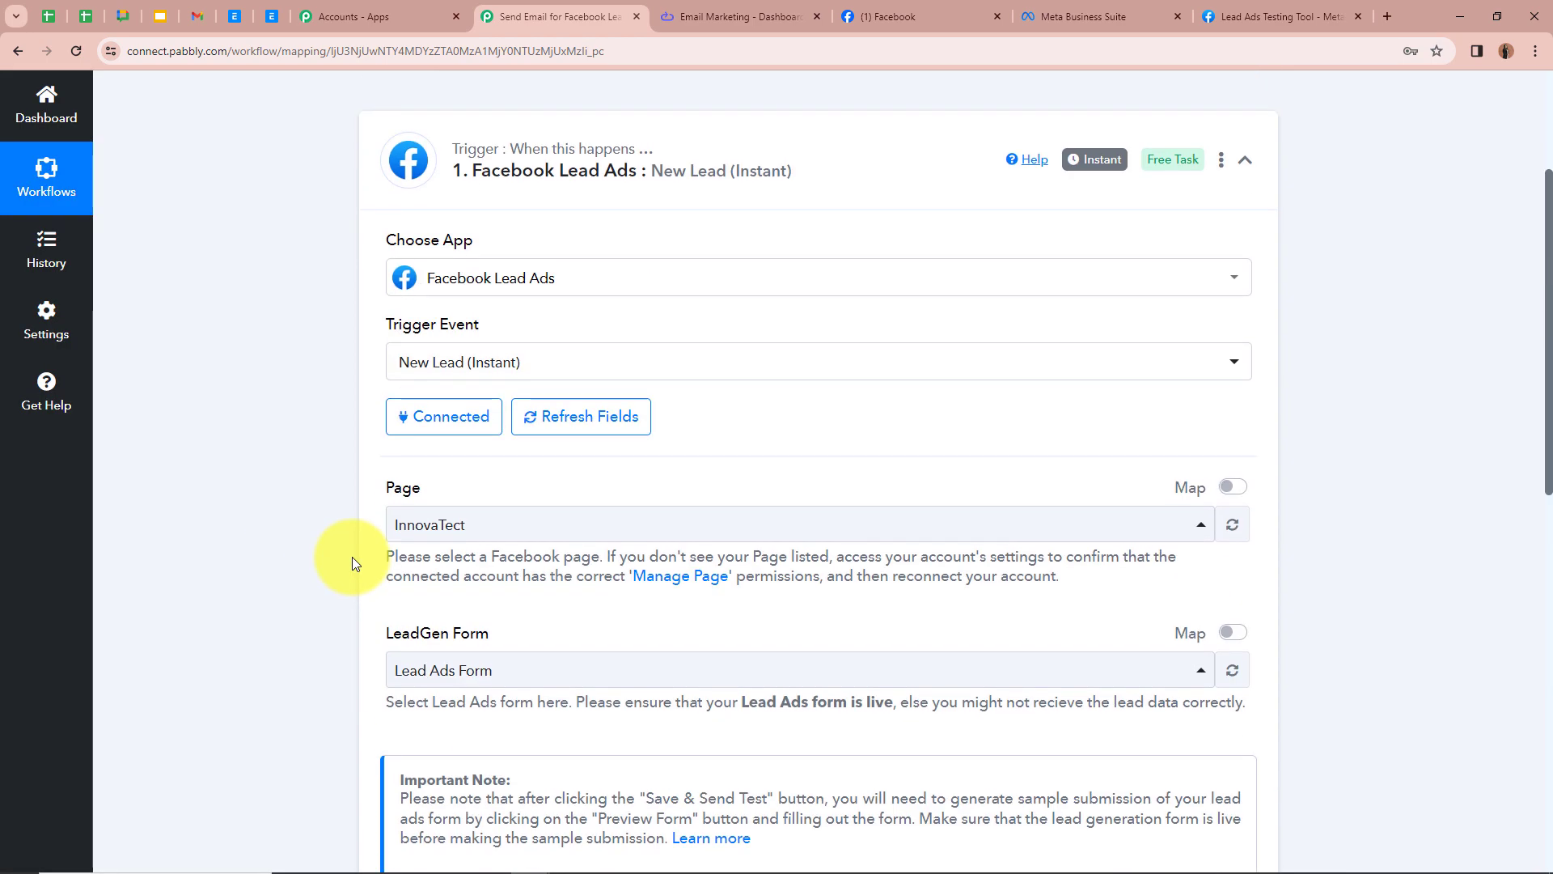
pyautogui.scroll(2, 352, 564)
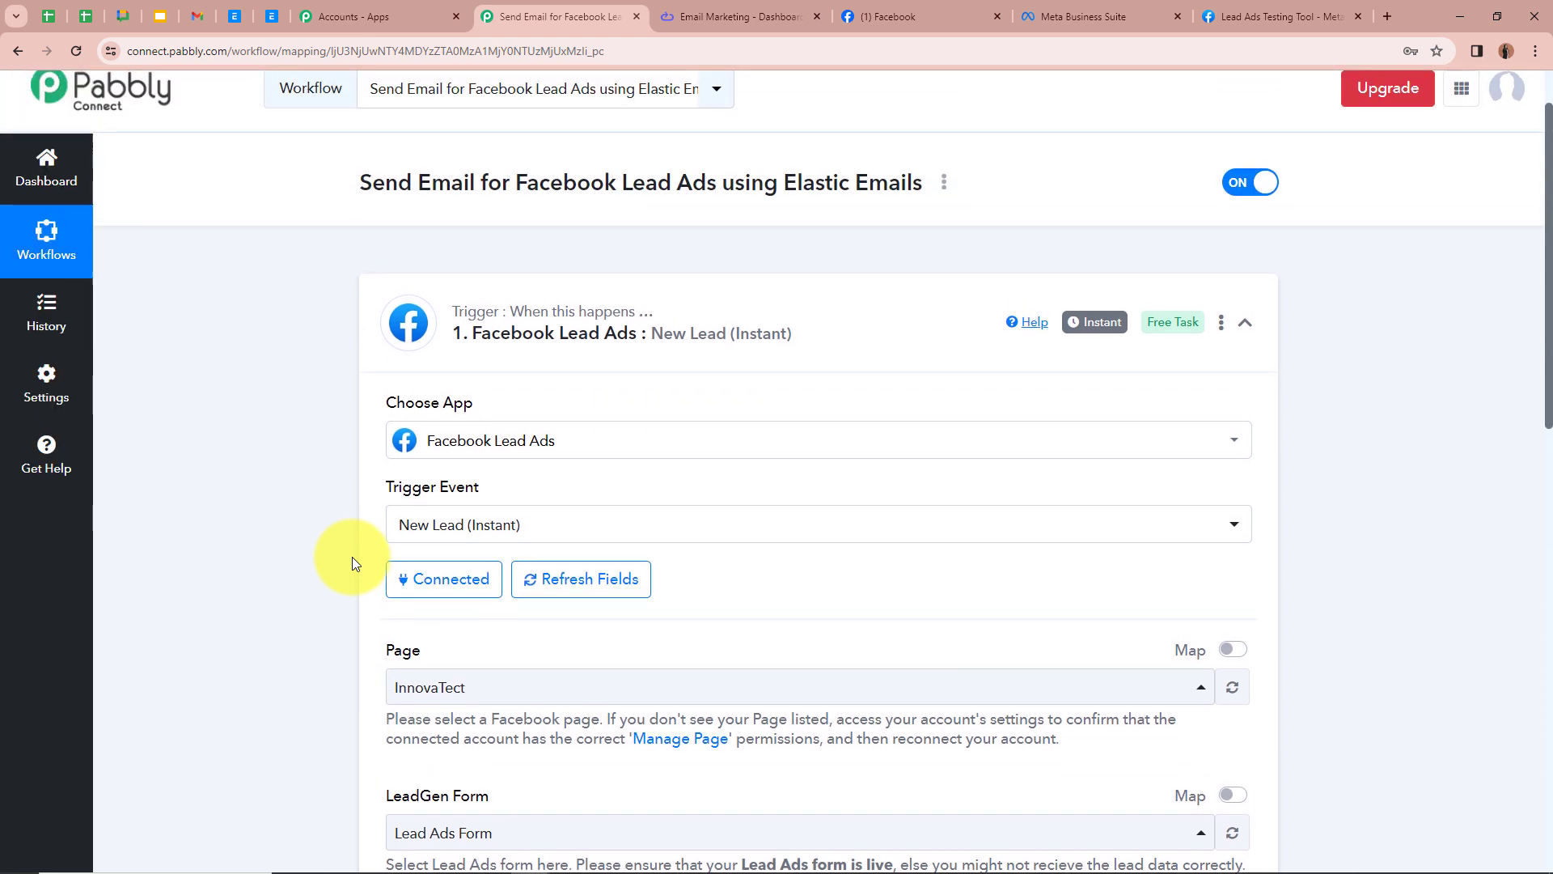
# Step: In the Lead Ads Testing Tool, select the InnovaTect page and Lead Ads Form, and start creating a test lead
pyautogui.scroll(1, 352, 564)
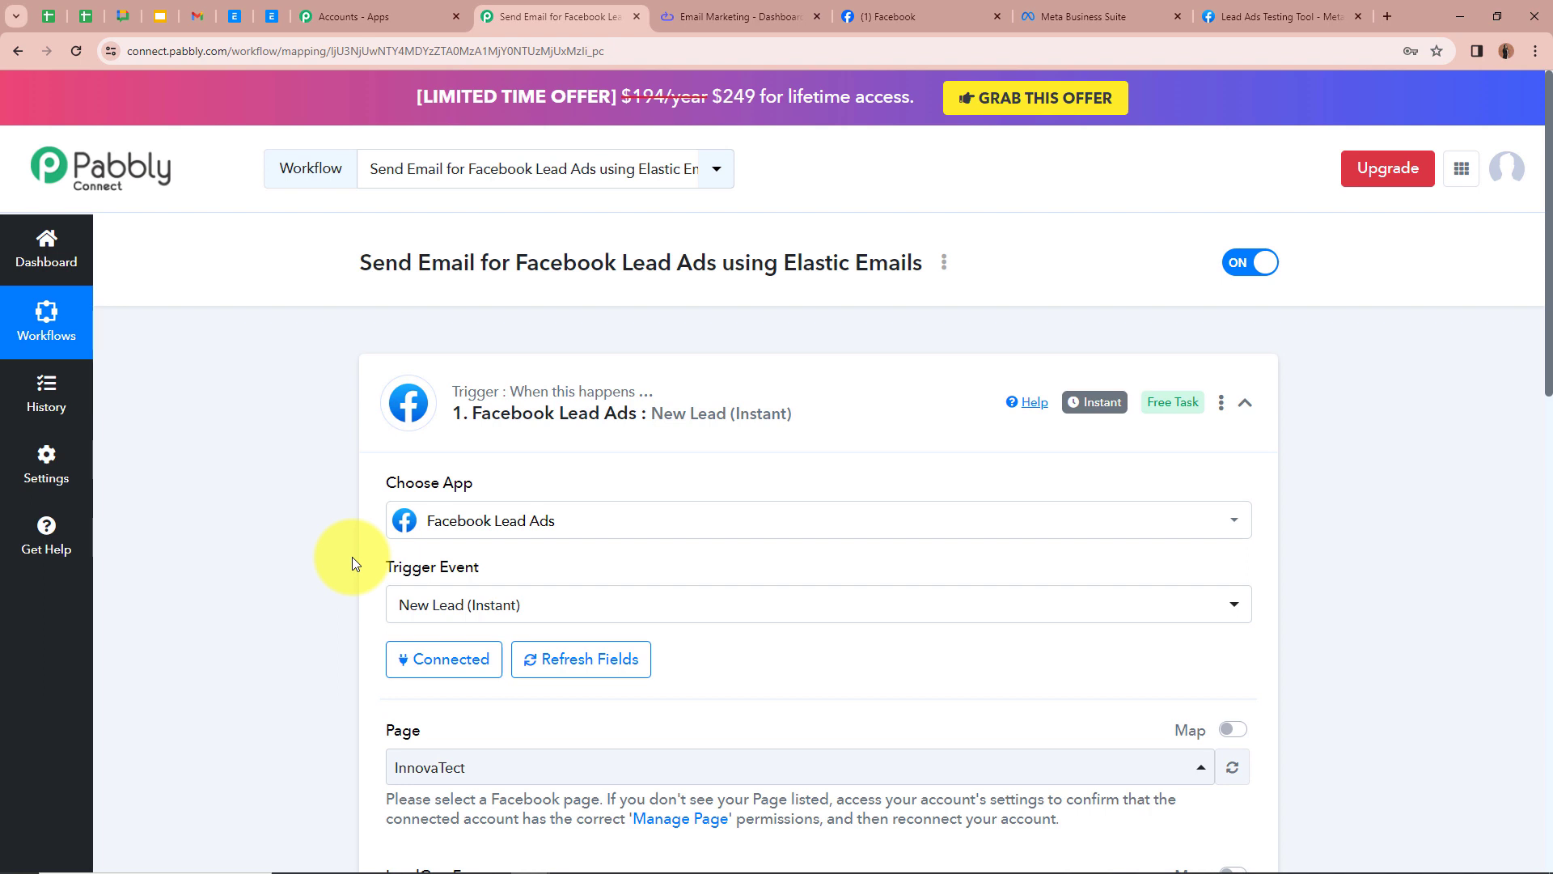
pyautogui.click(1278, 15)
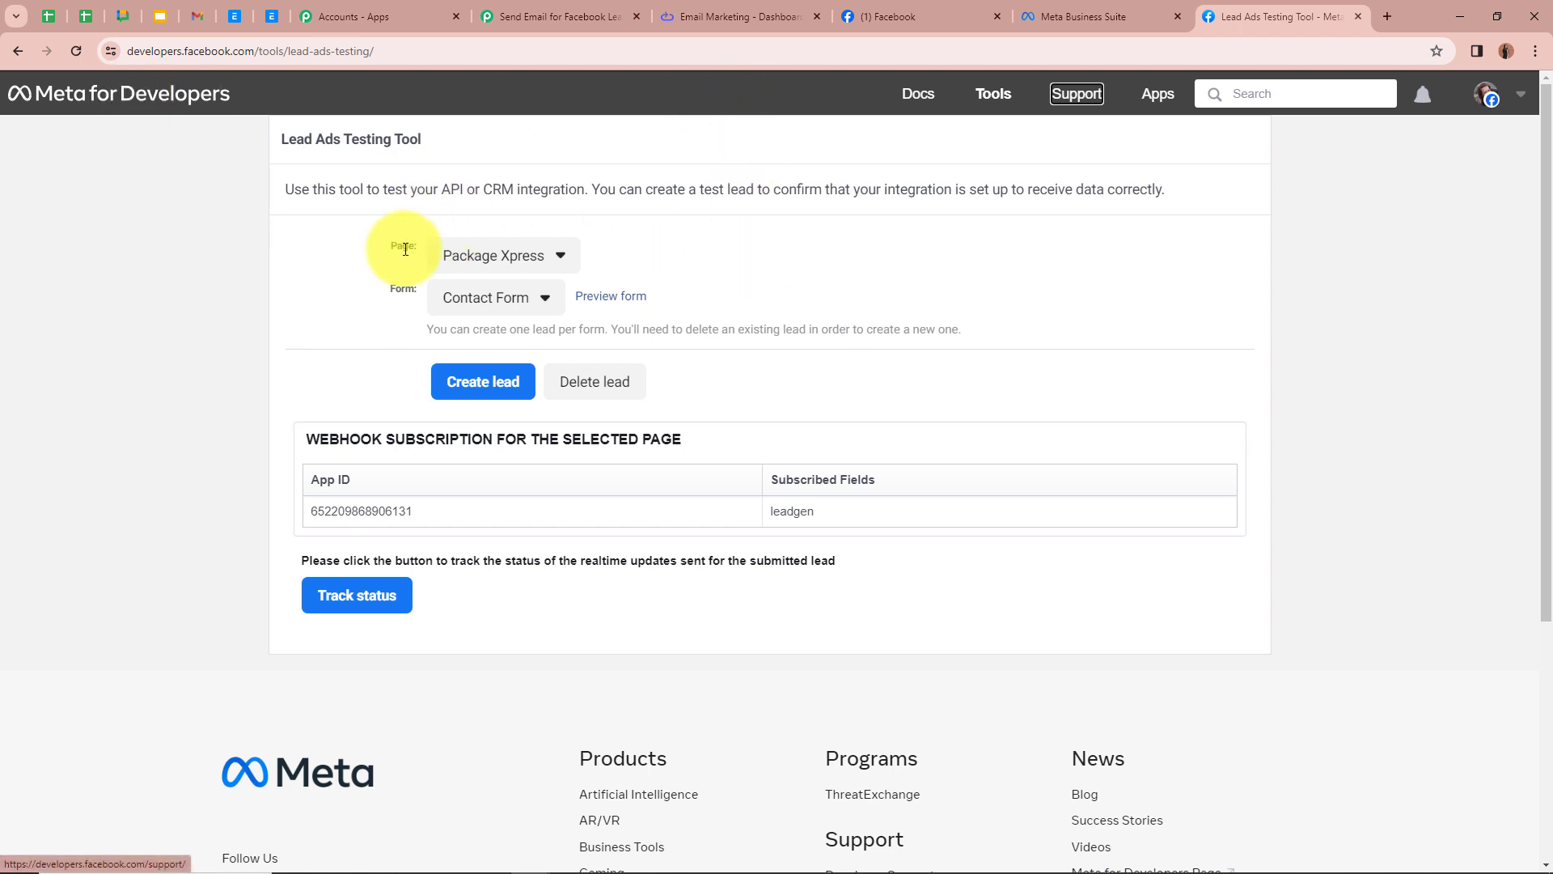
pyautogui.click(521, 258)
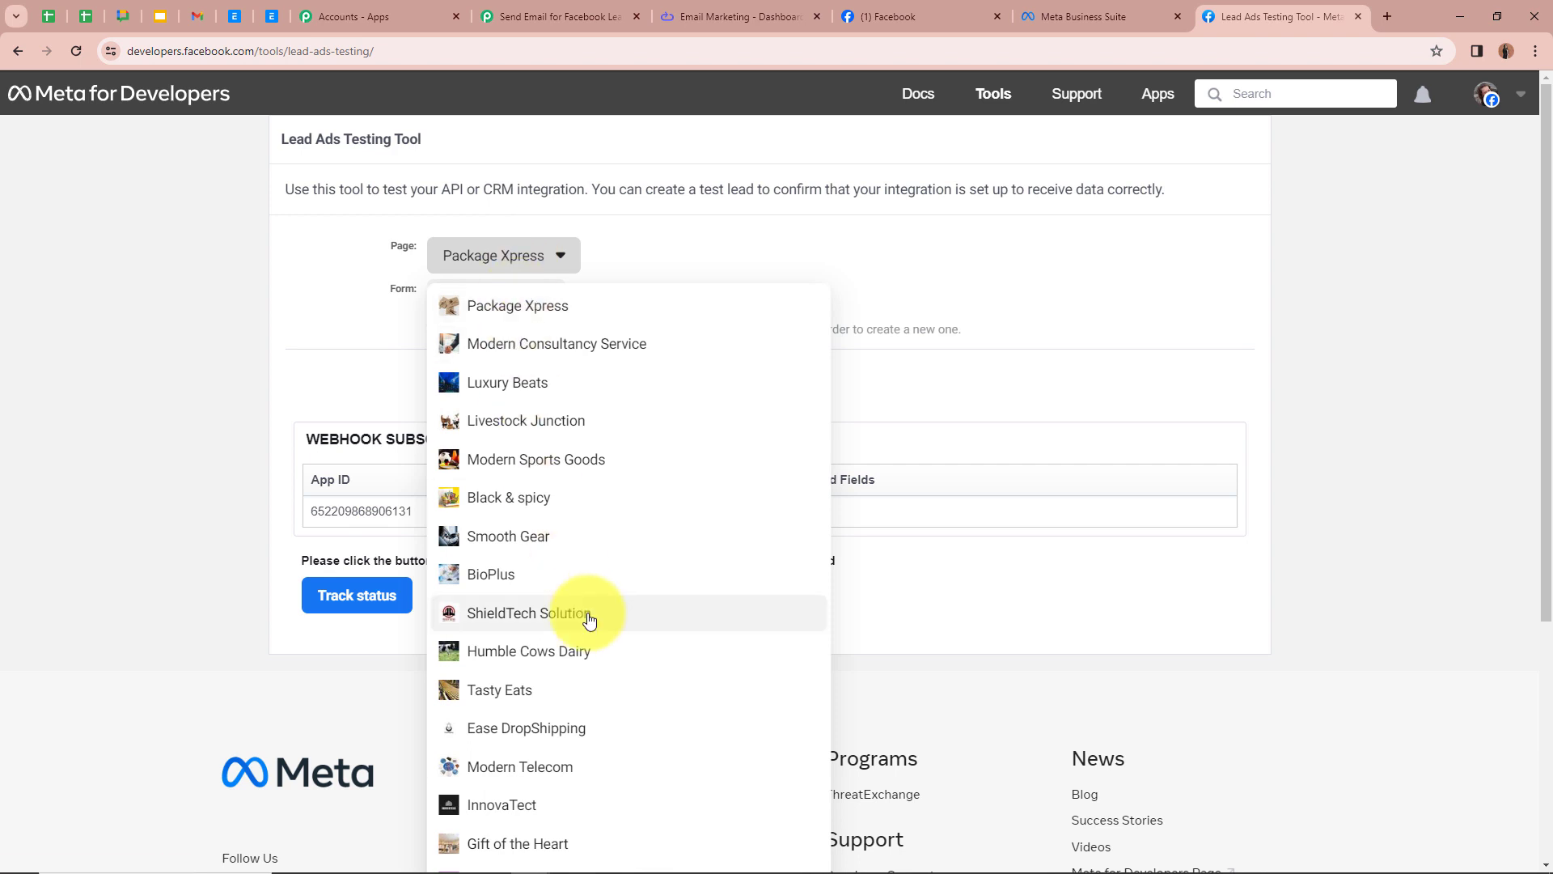
pyautogui.scroll(-1, 590, 611)
pyautogui.click(520, 726)
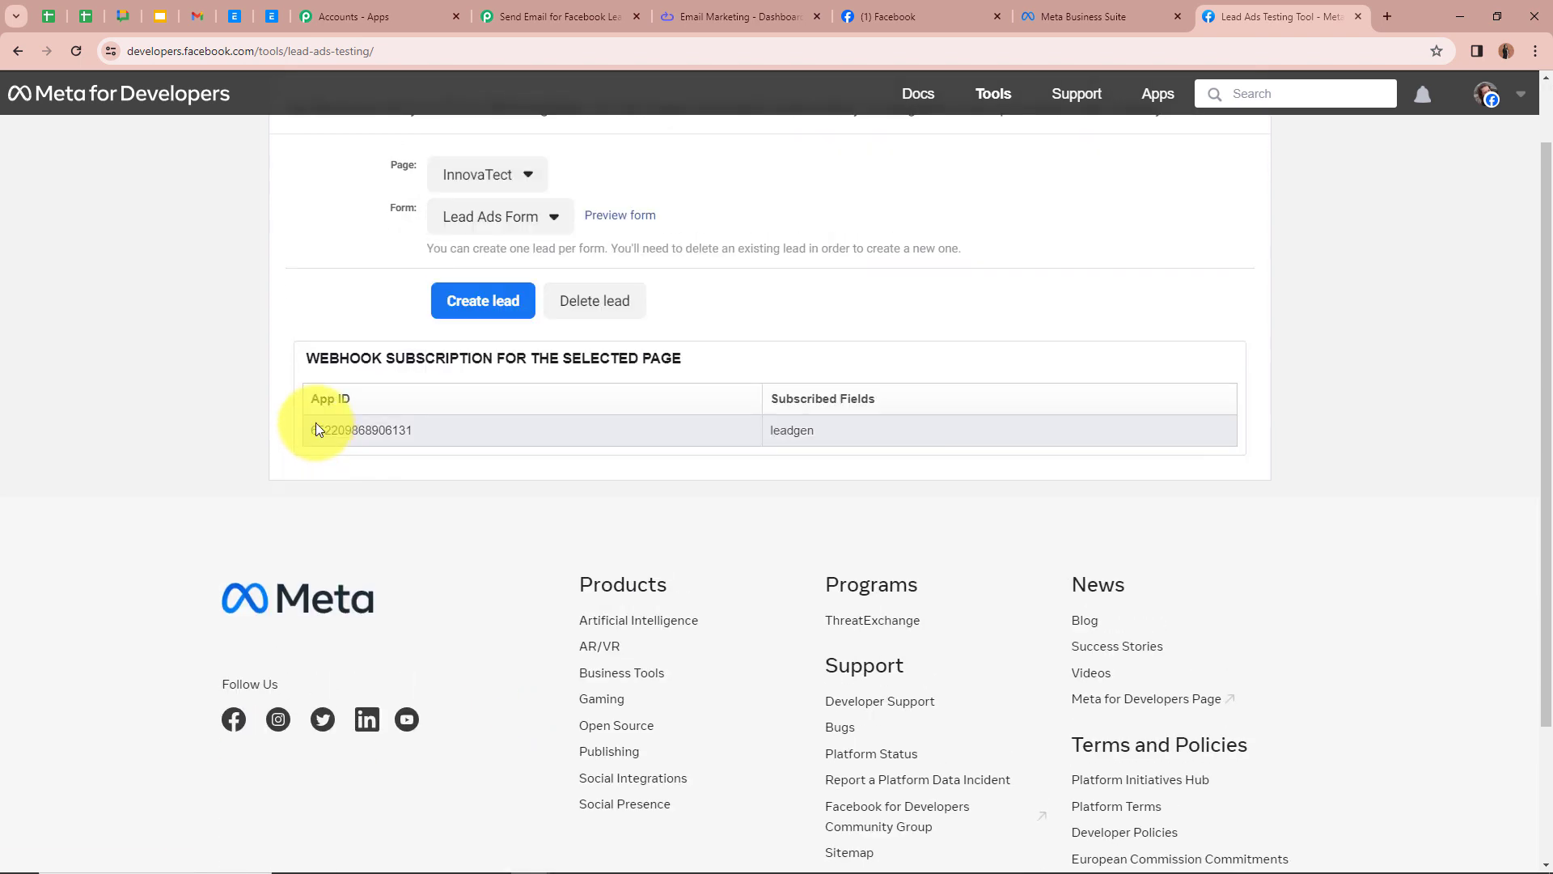
pyautogui.scroll(1, 356, 285)
pyautogui.click(510, 302)
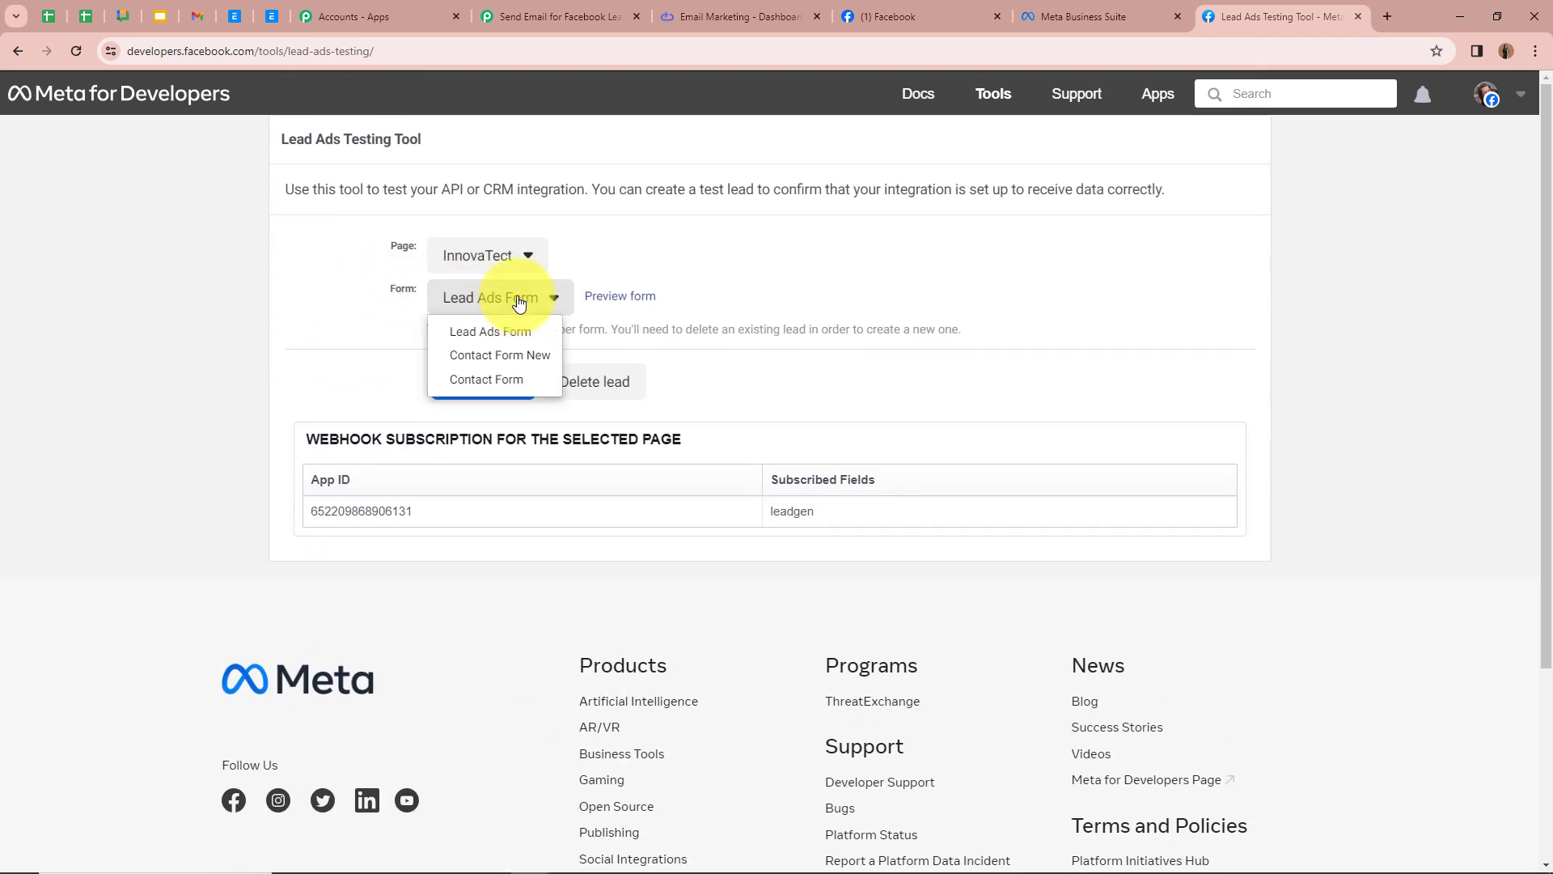
pyautogui.click(499, 329)
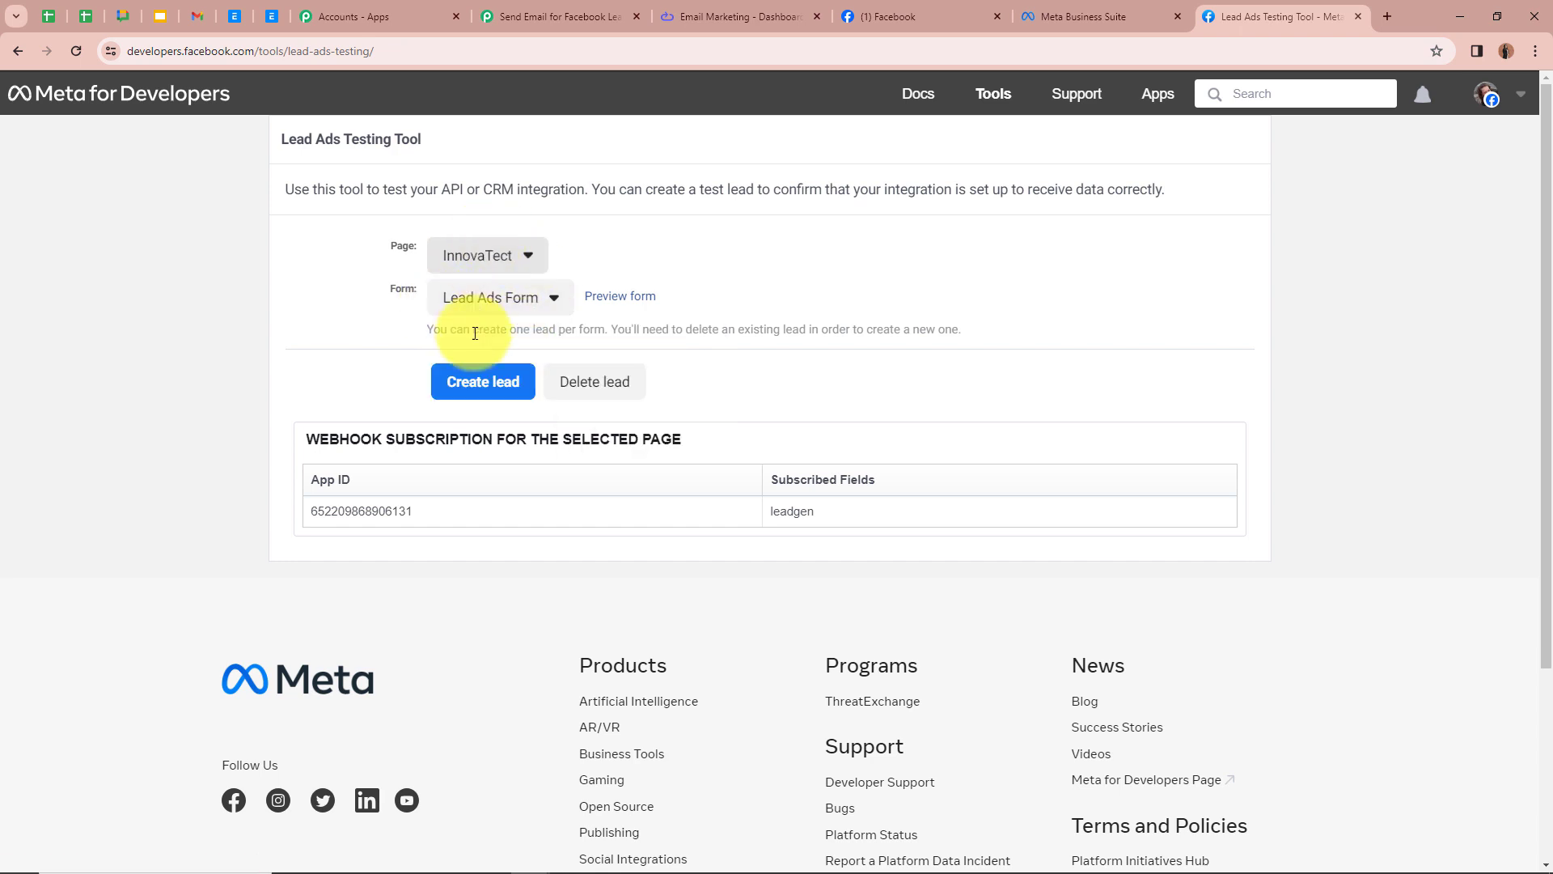
pyautogui.click(635, 299)
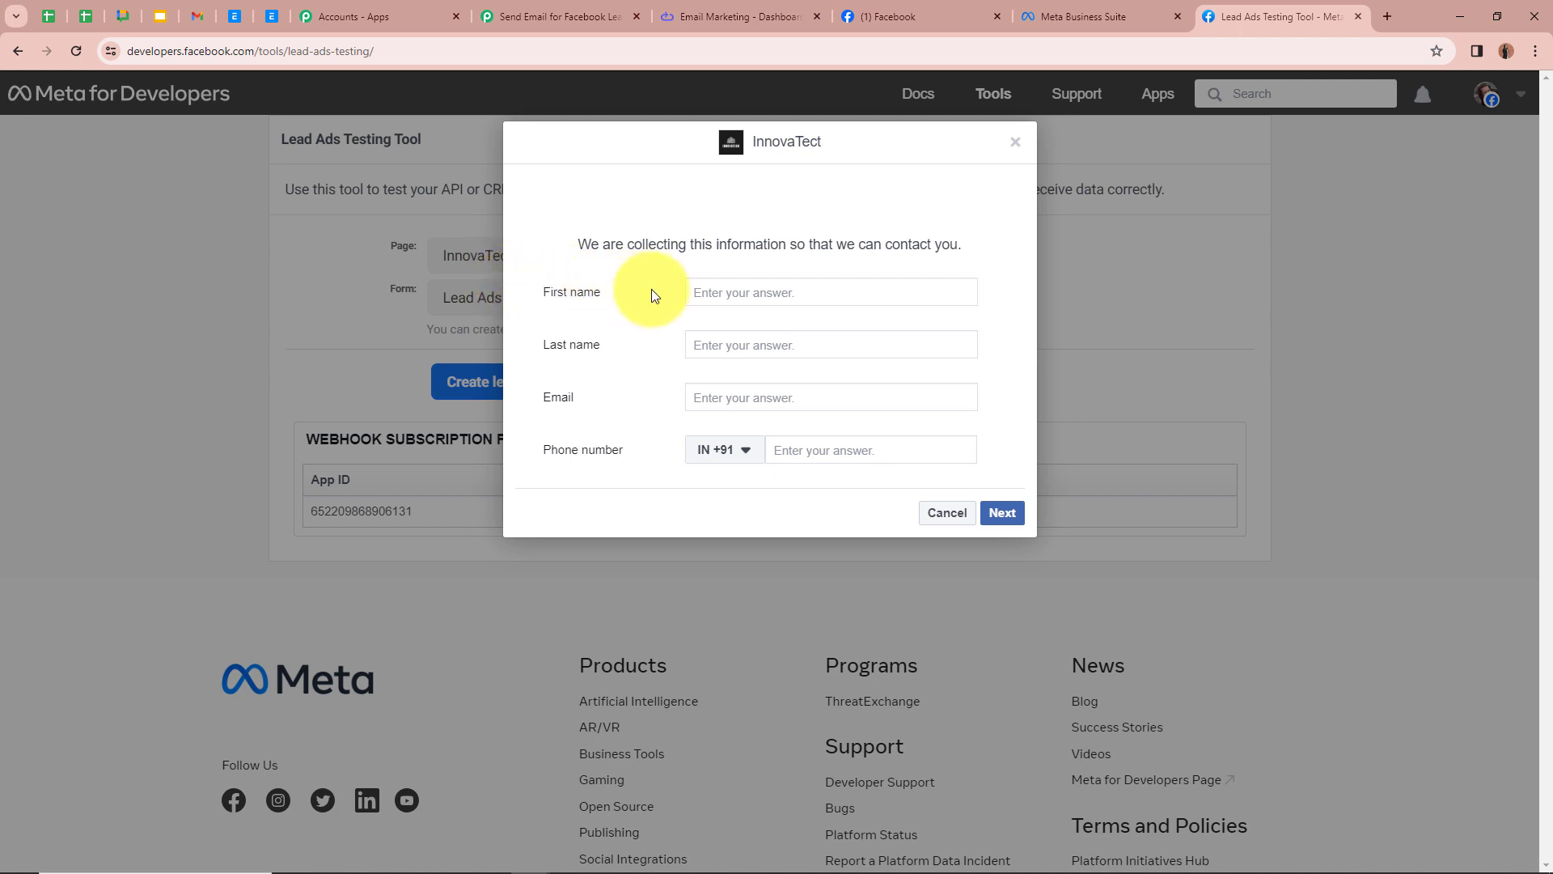
# Step: Fill the test lead form with first name Test, last name User, a test e-mail and phone number, and submit it
pyautogui.click(730, 290)
pyautogui.write('Test')
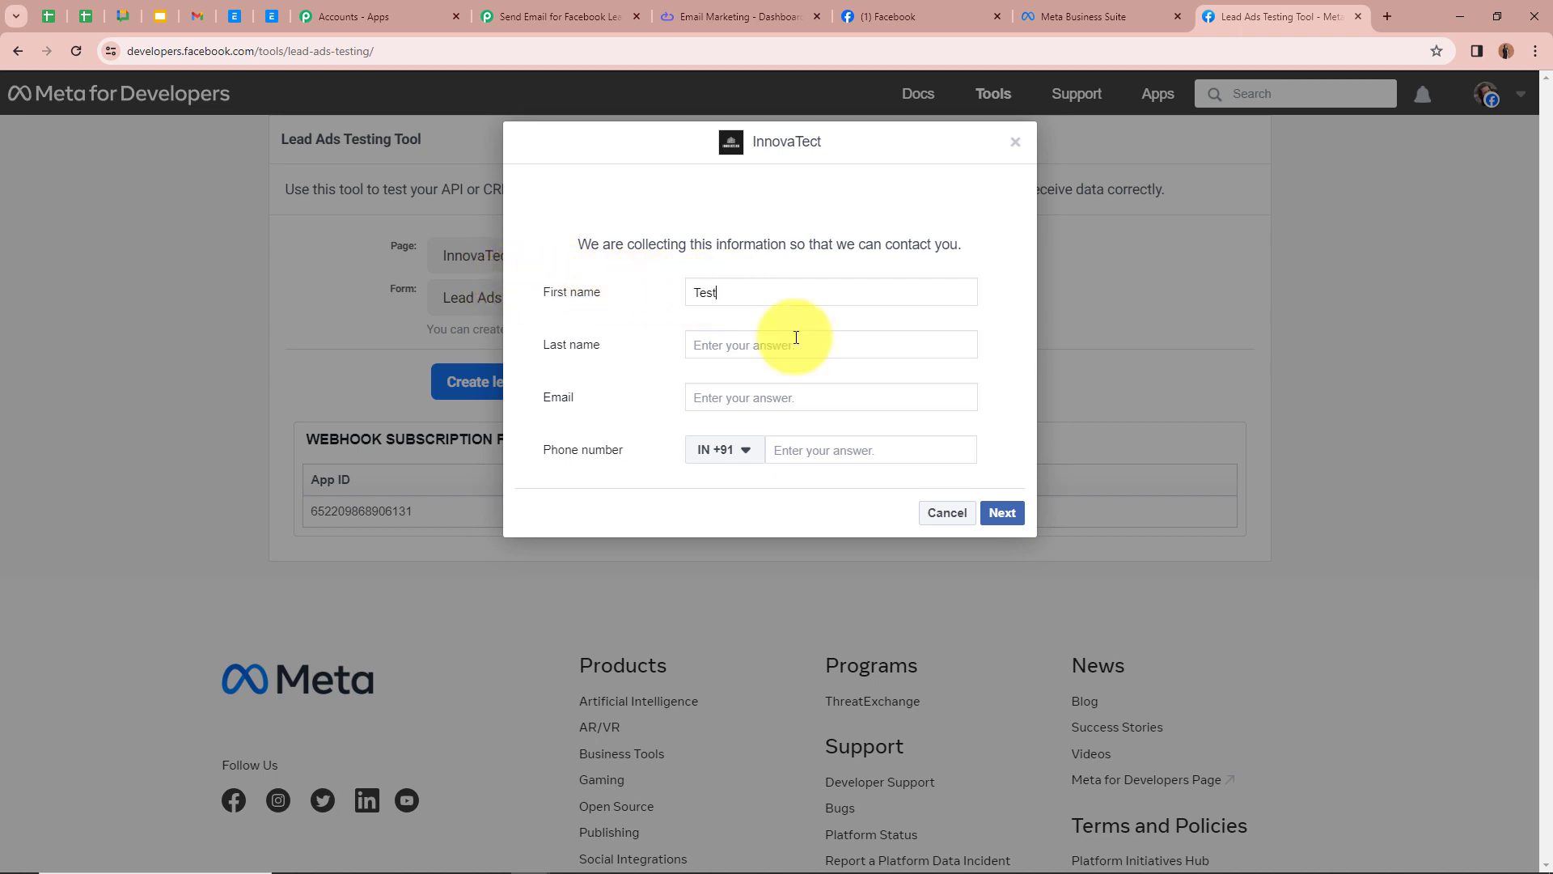
pyautogui.click(788, 341)
pyautogui.write('User')
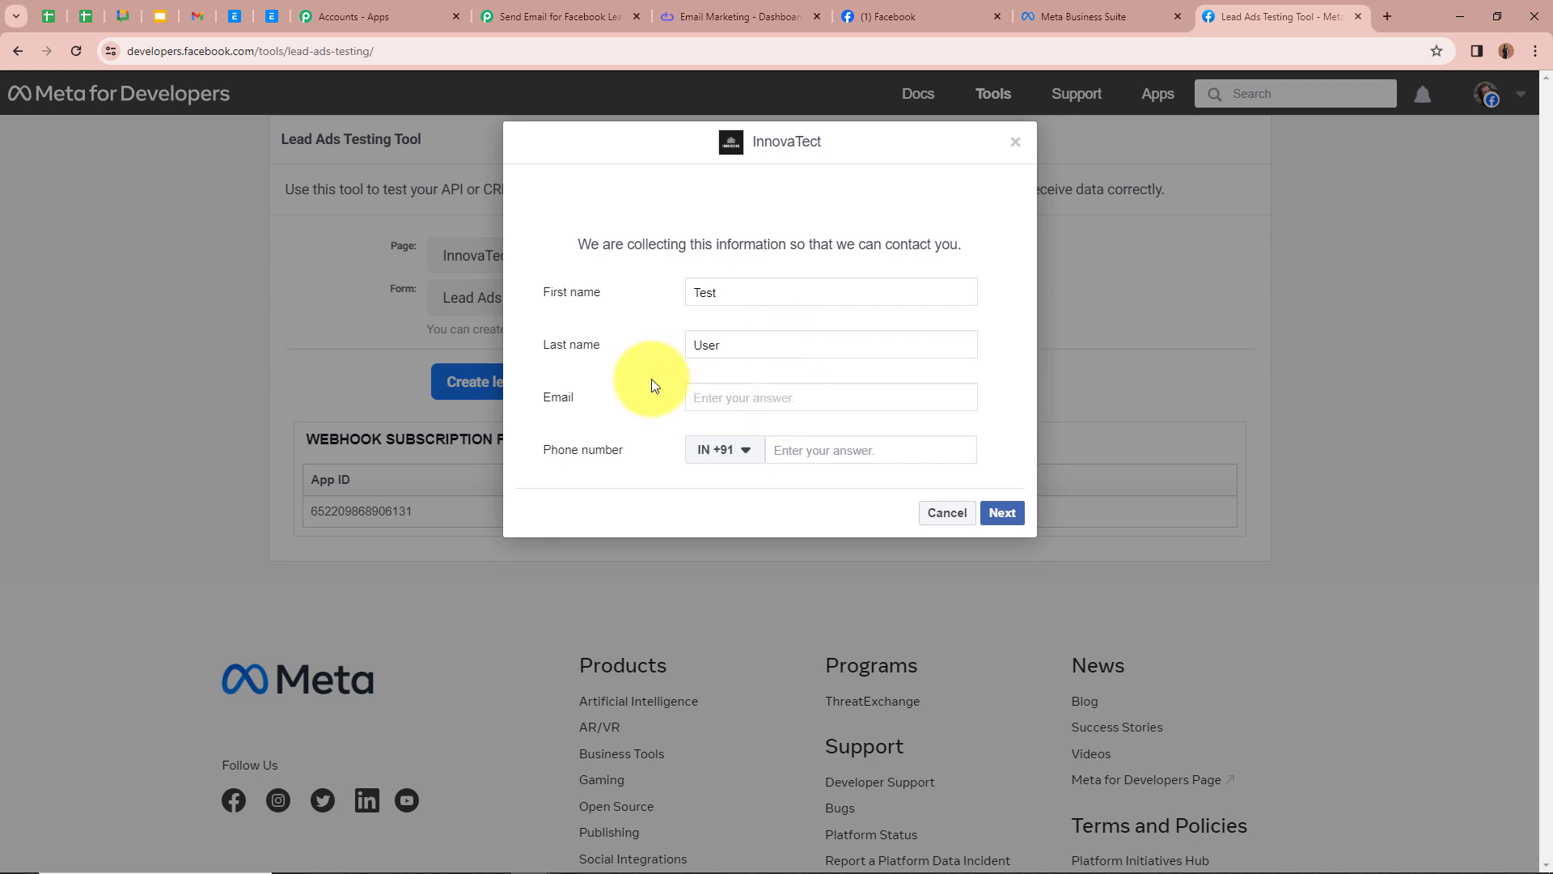
pyautogui.click(785, 399)
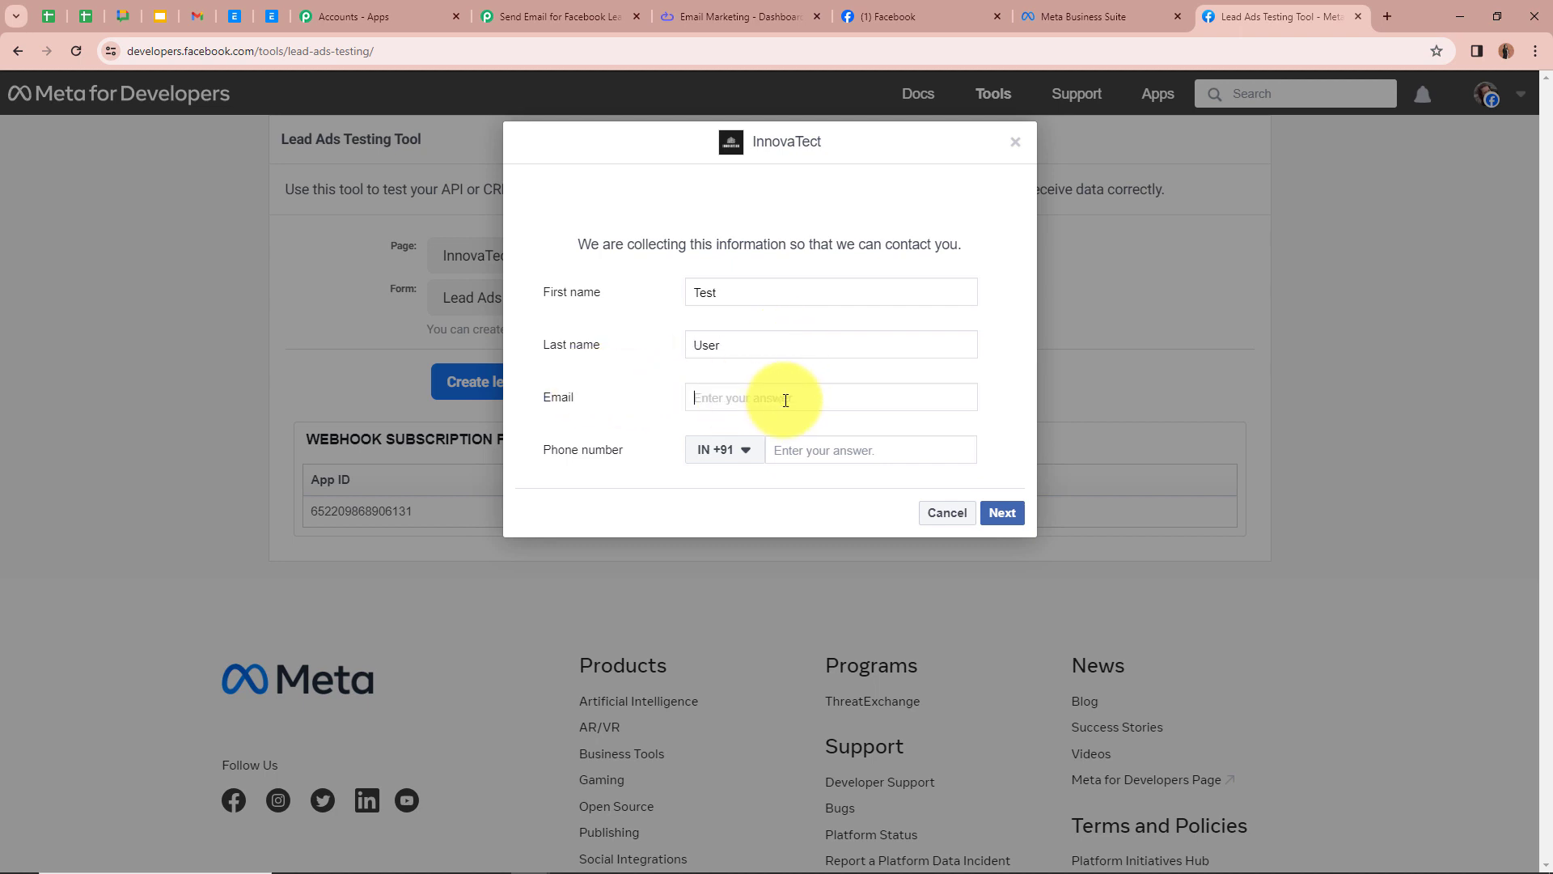
pyautogui.hotkey('ctrl', 'v')
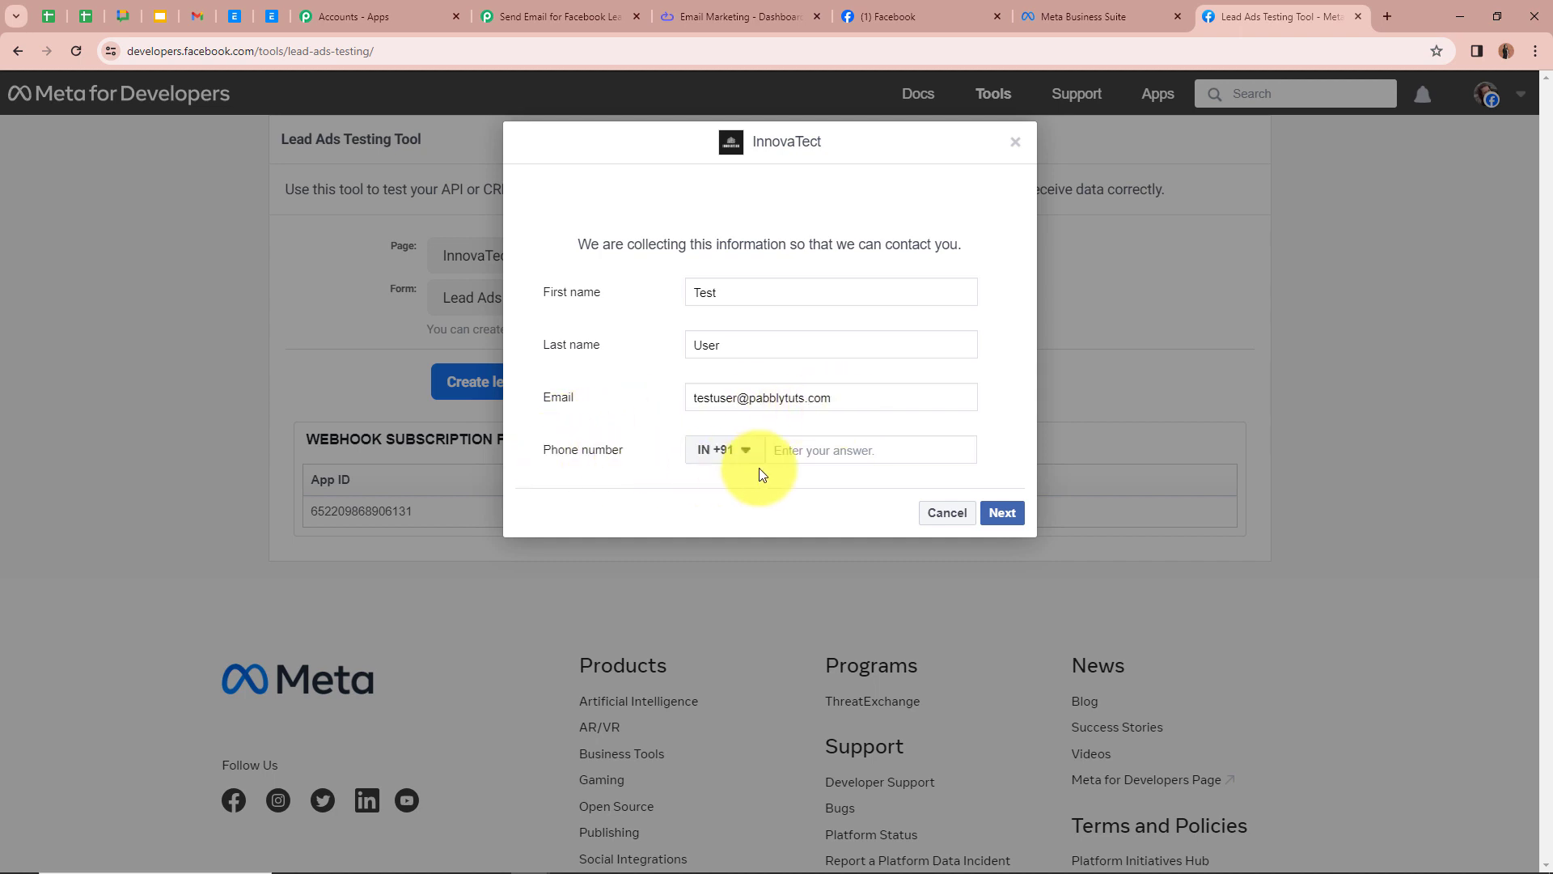
pyautogui.click(861, 452)
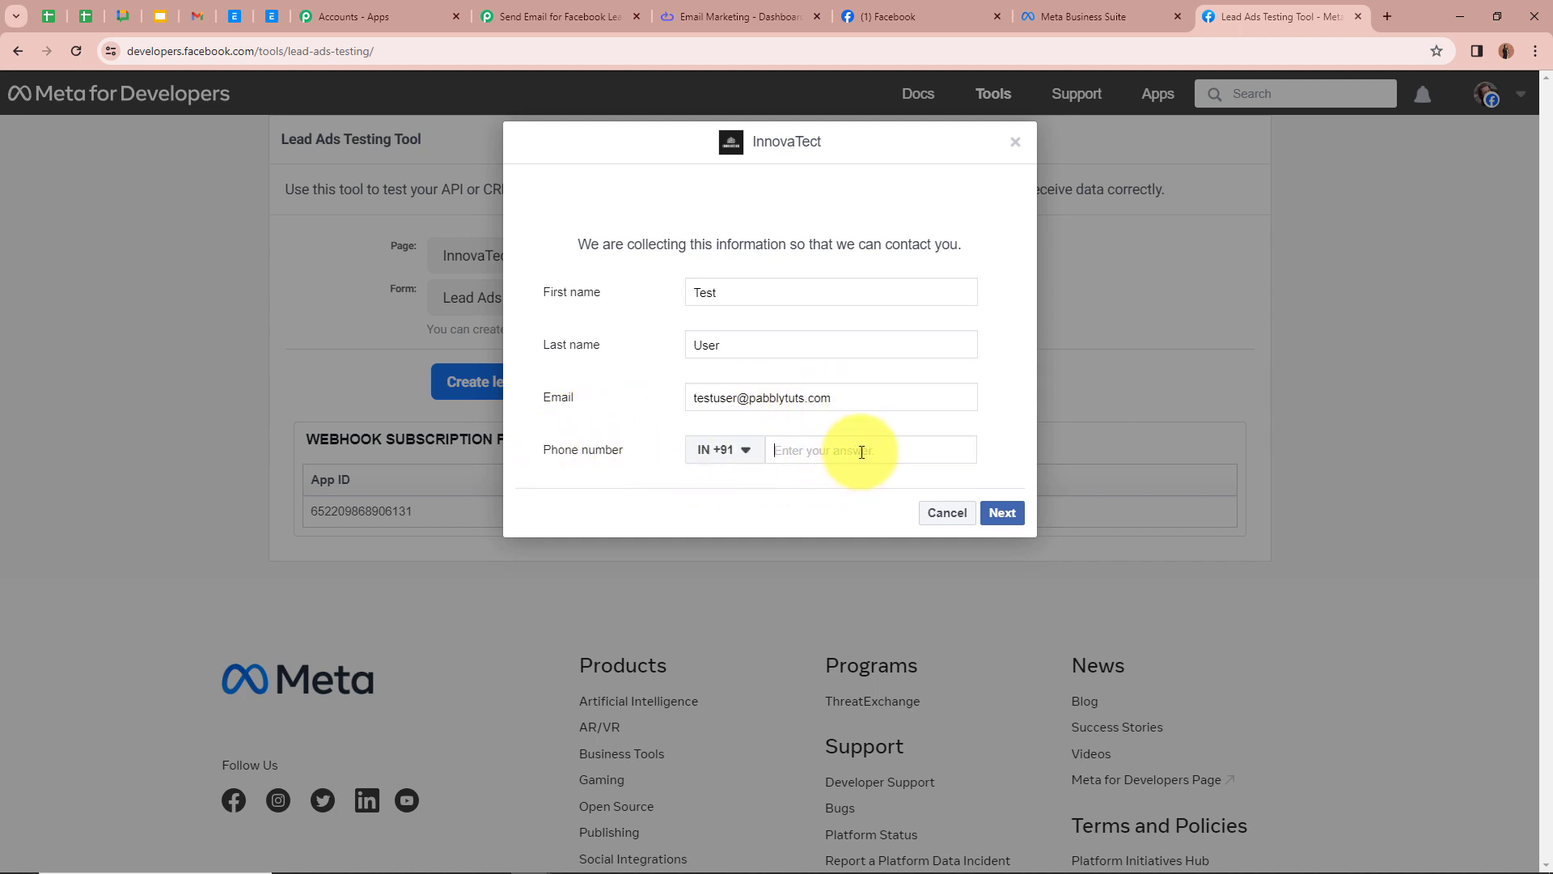
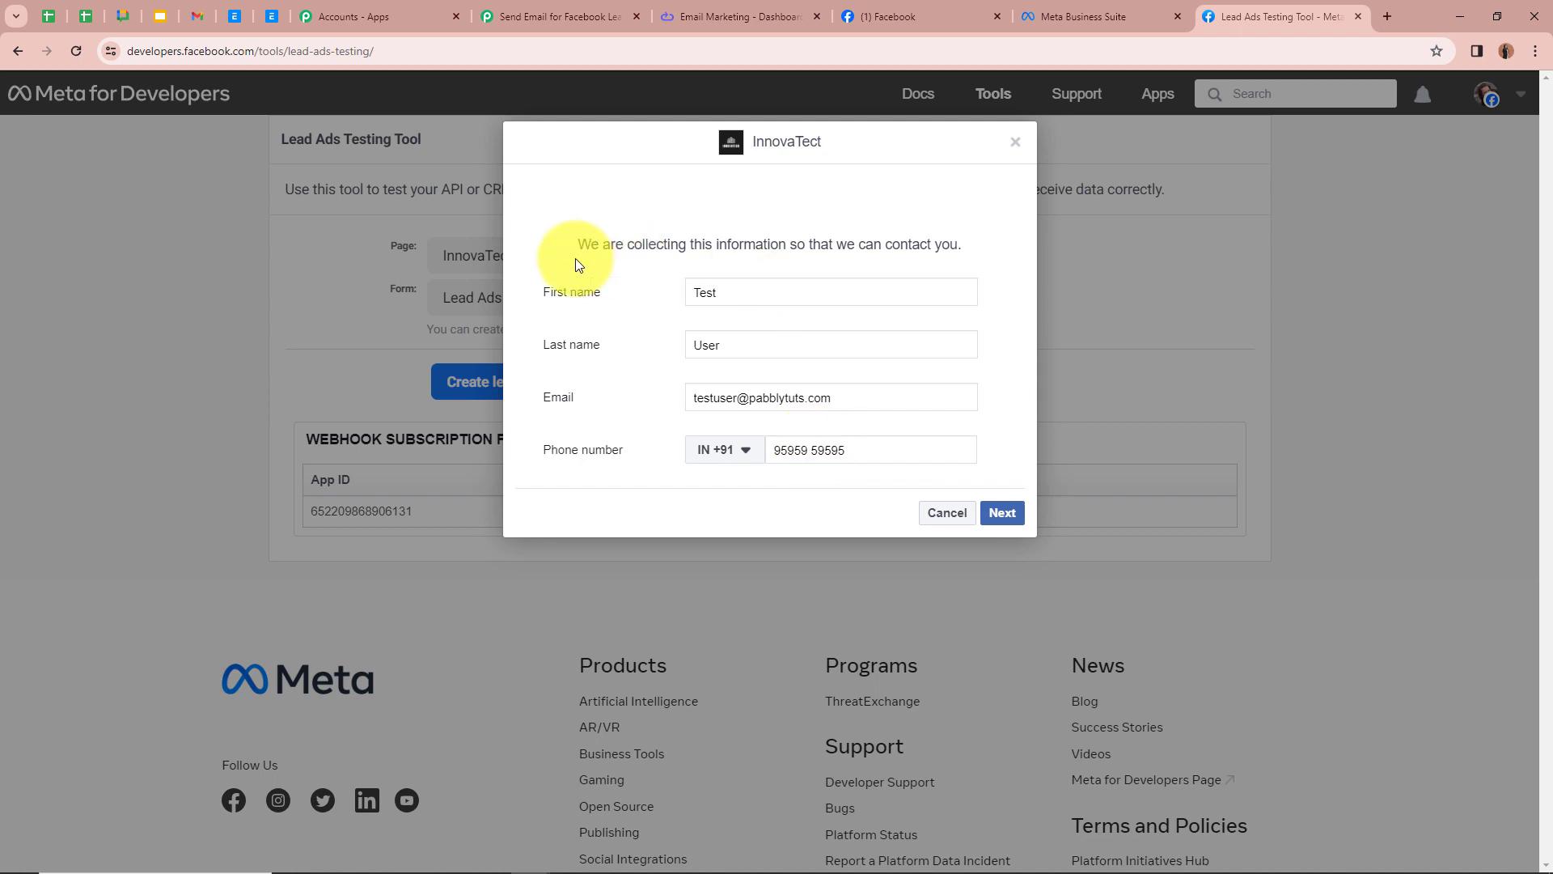
pyautogui.click(1002, 513)
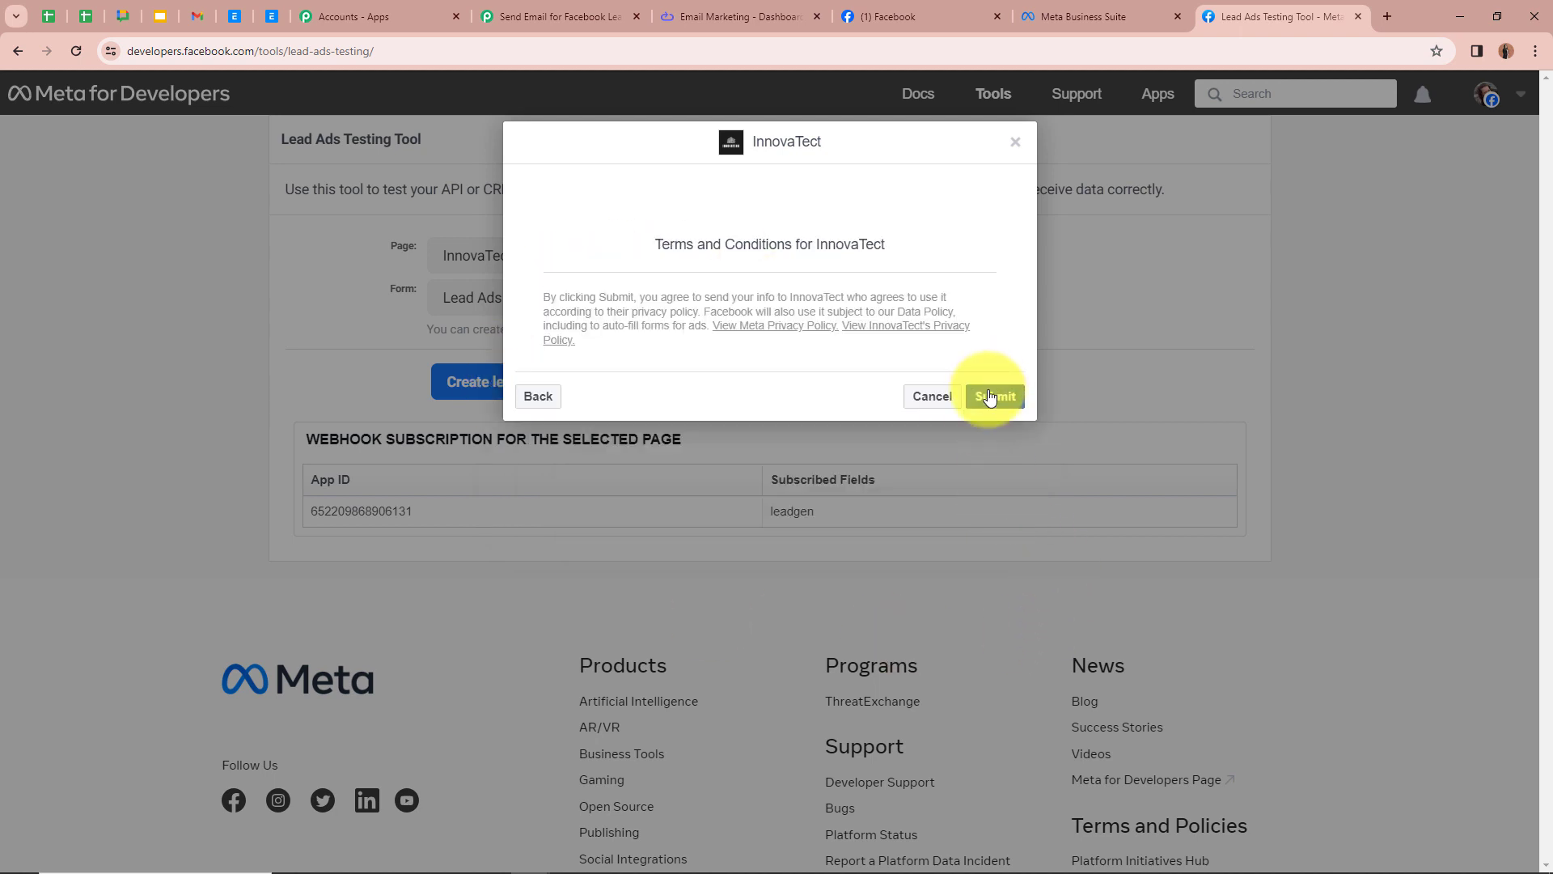
pyautogui.click(990, 397)
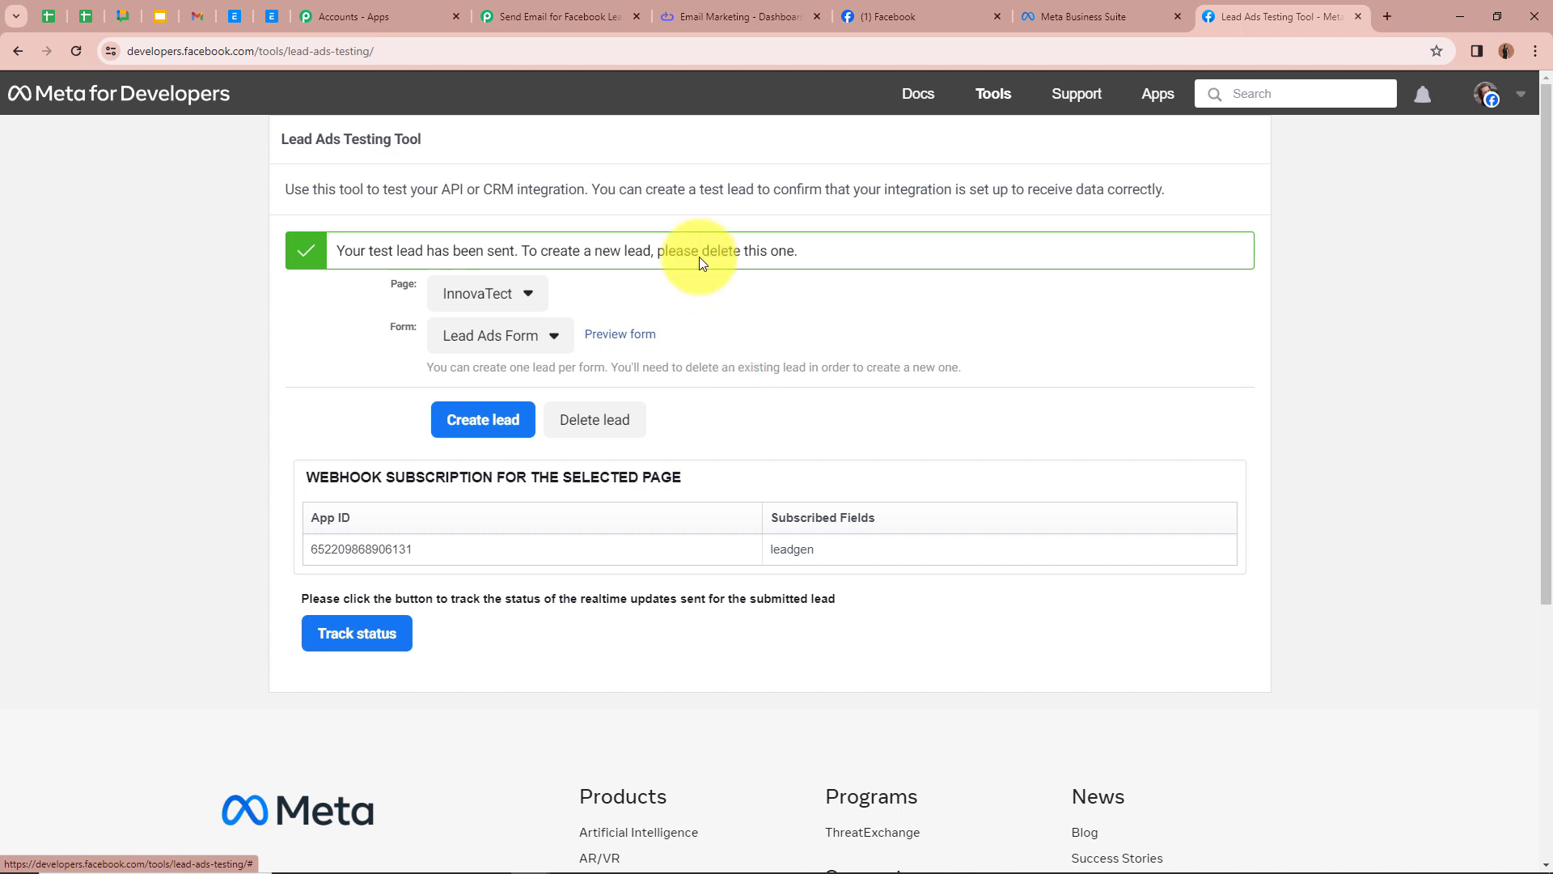
# Step: Return to the workflow and review the webhook response fields captured from the test lead
pyautogui.click(526, 16)
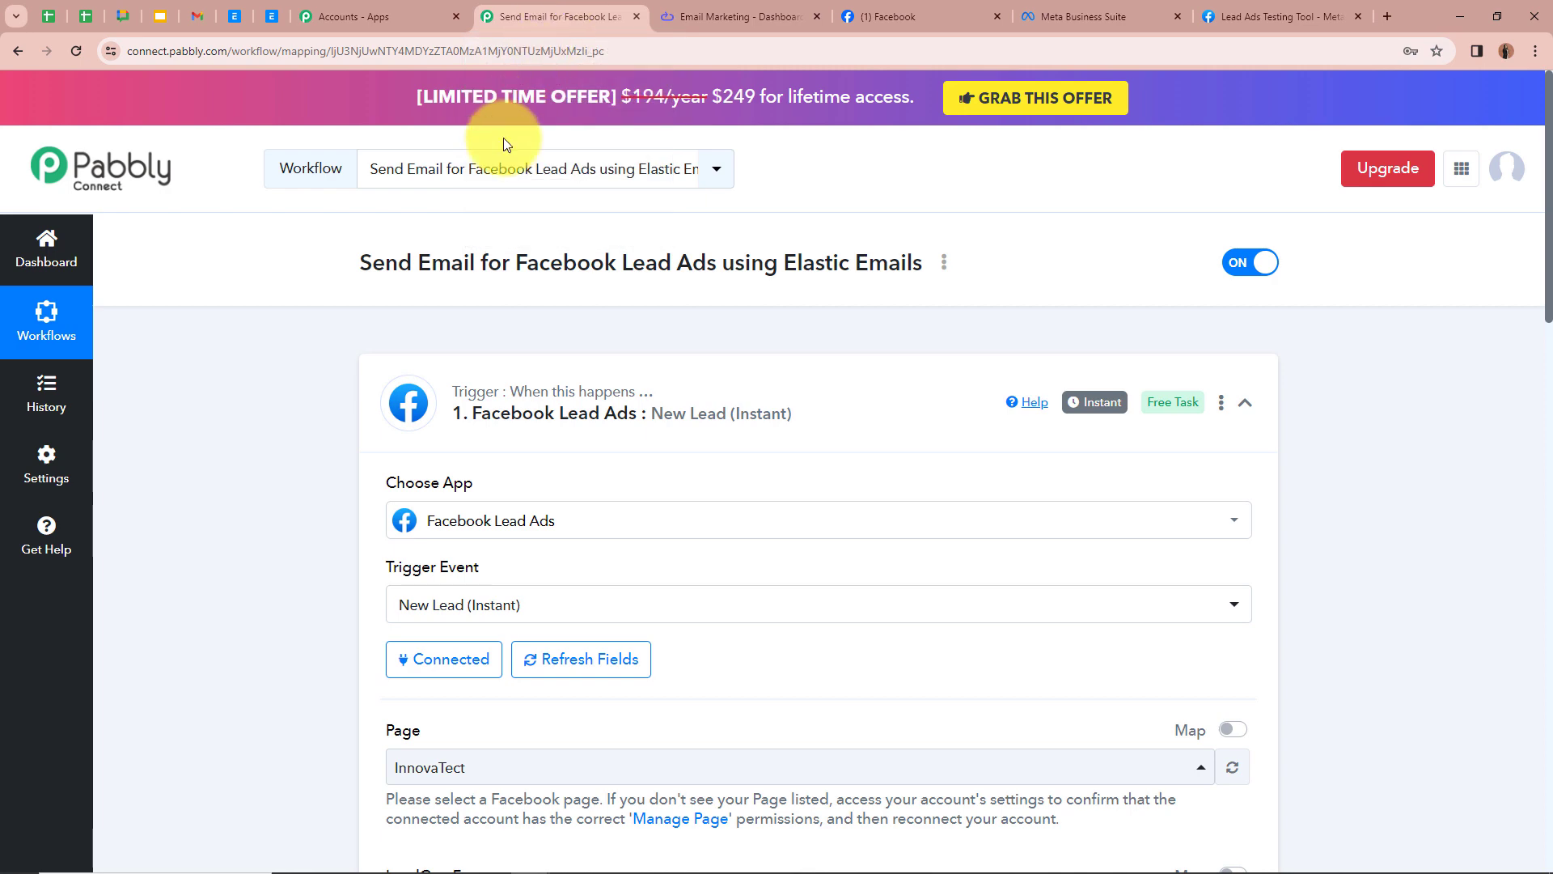
pyautogui.scroll(-10, 266, 539)
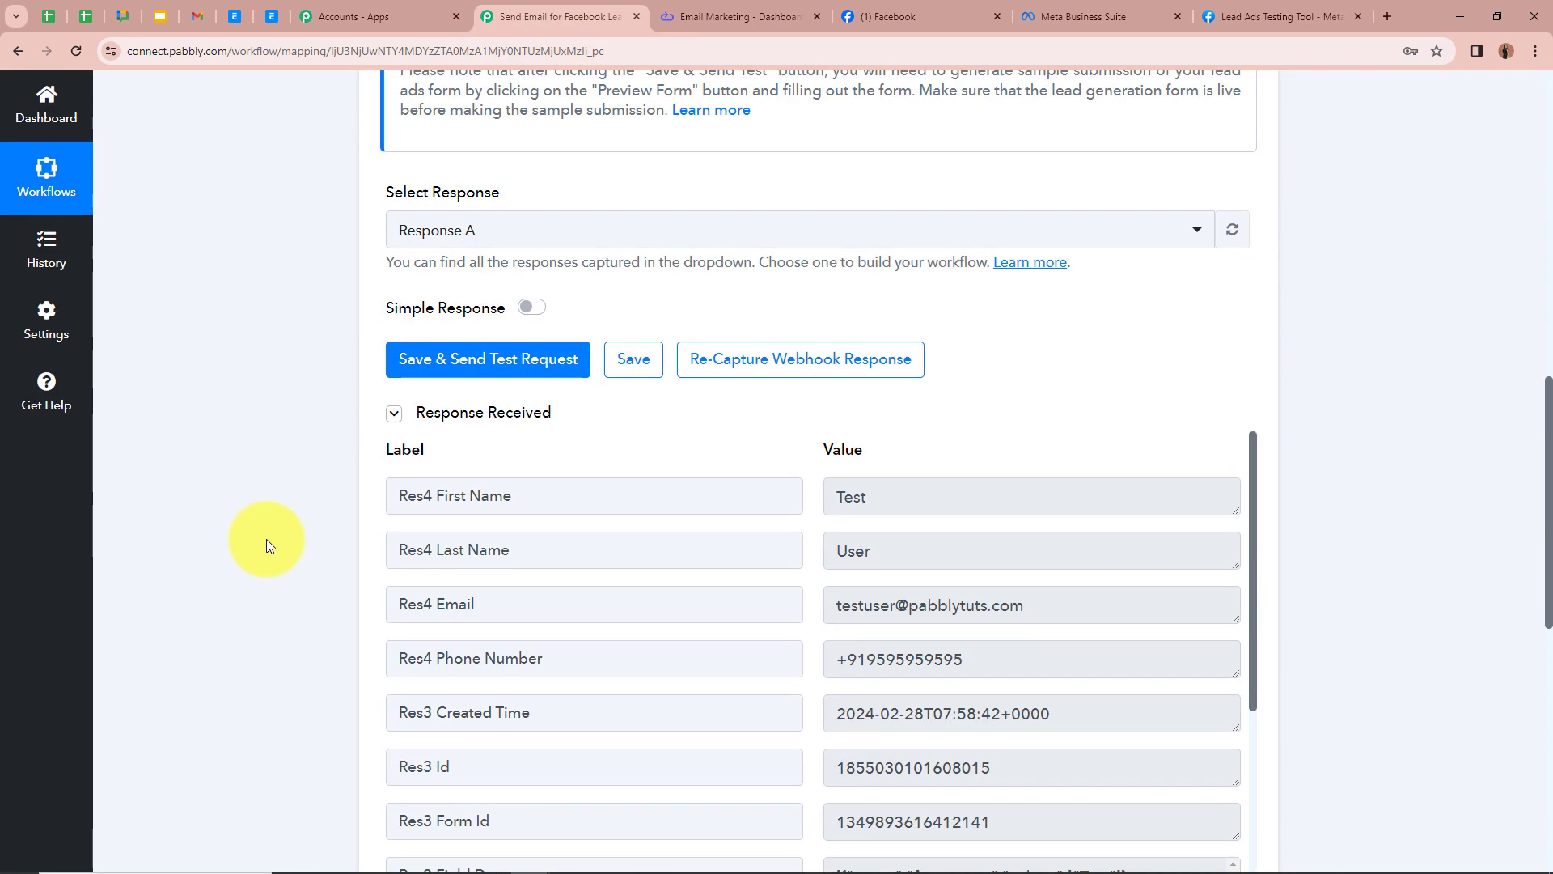
pyautogui.scroll(-1, 266, 539)
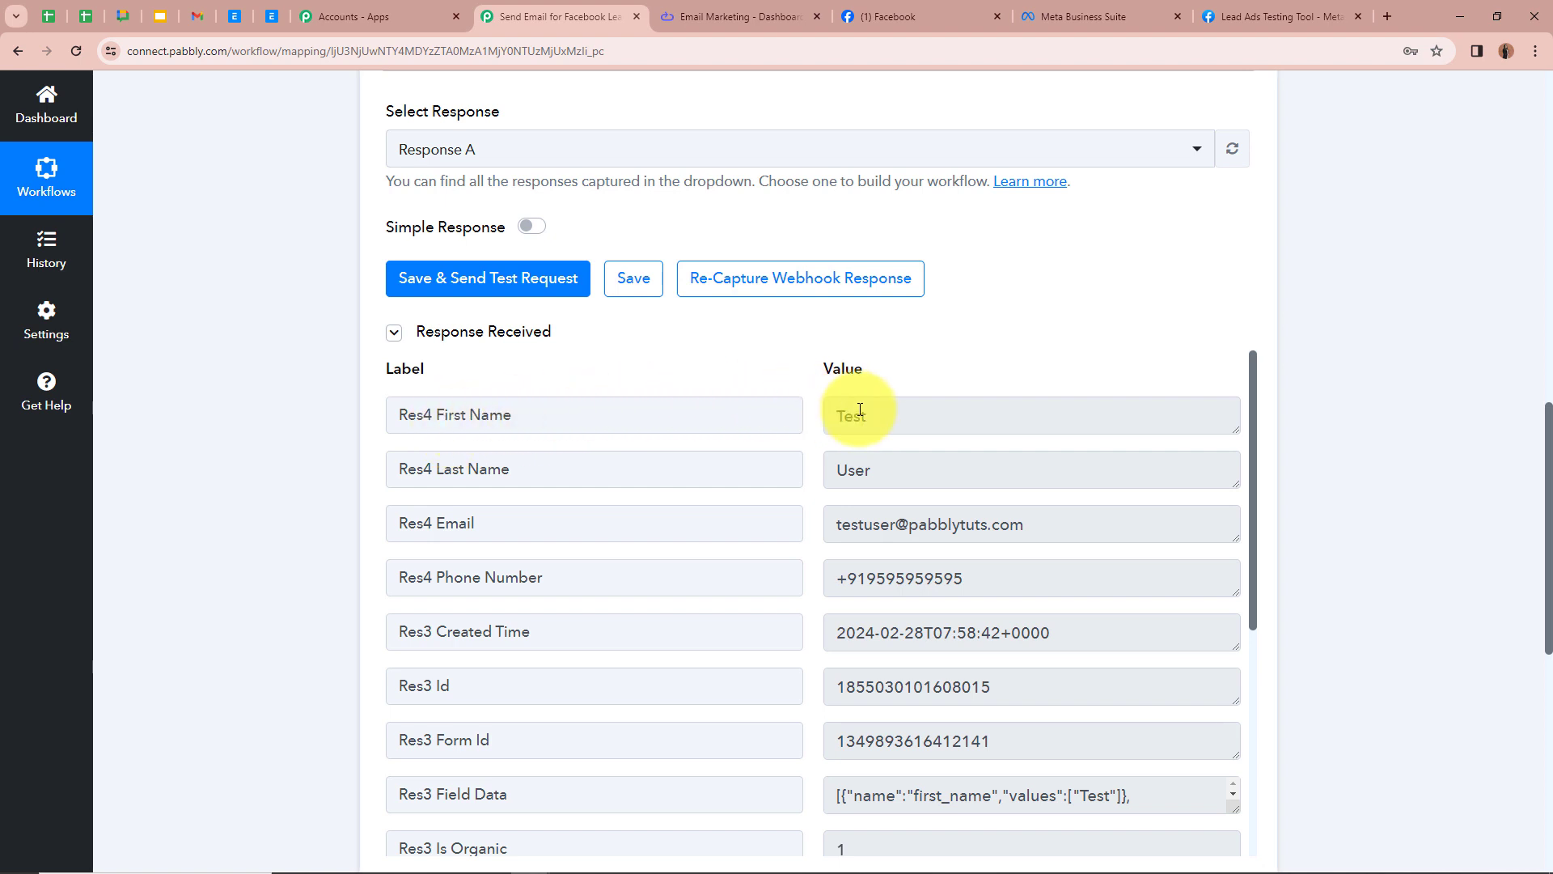
pyautogui.scroll(-1, 899, 466)
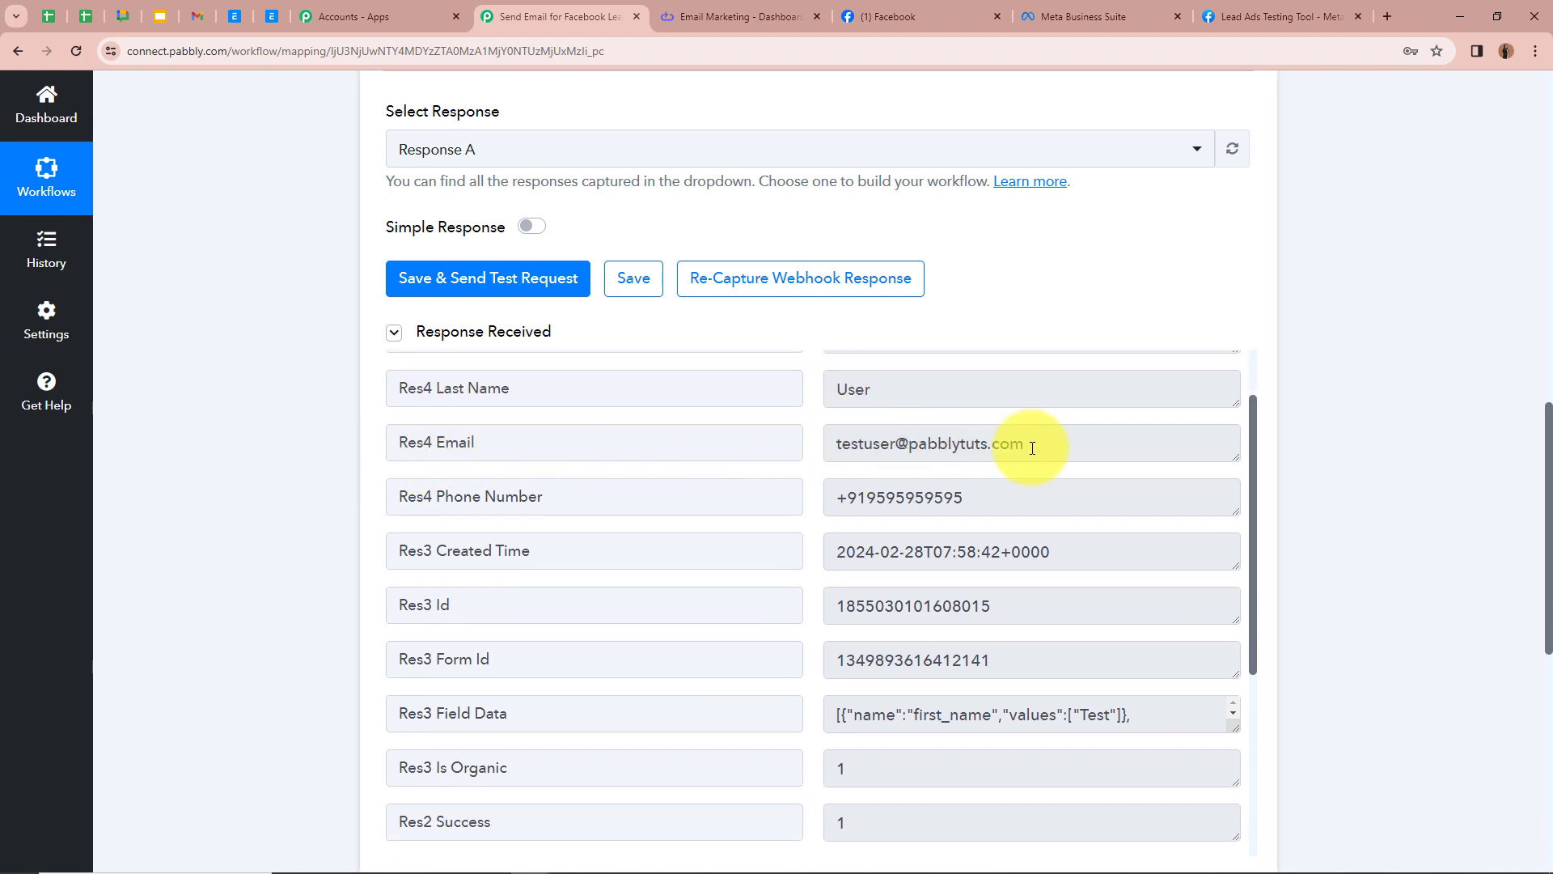
pyautogui.scroll(-1, 1033, 441)
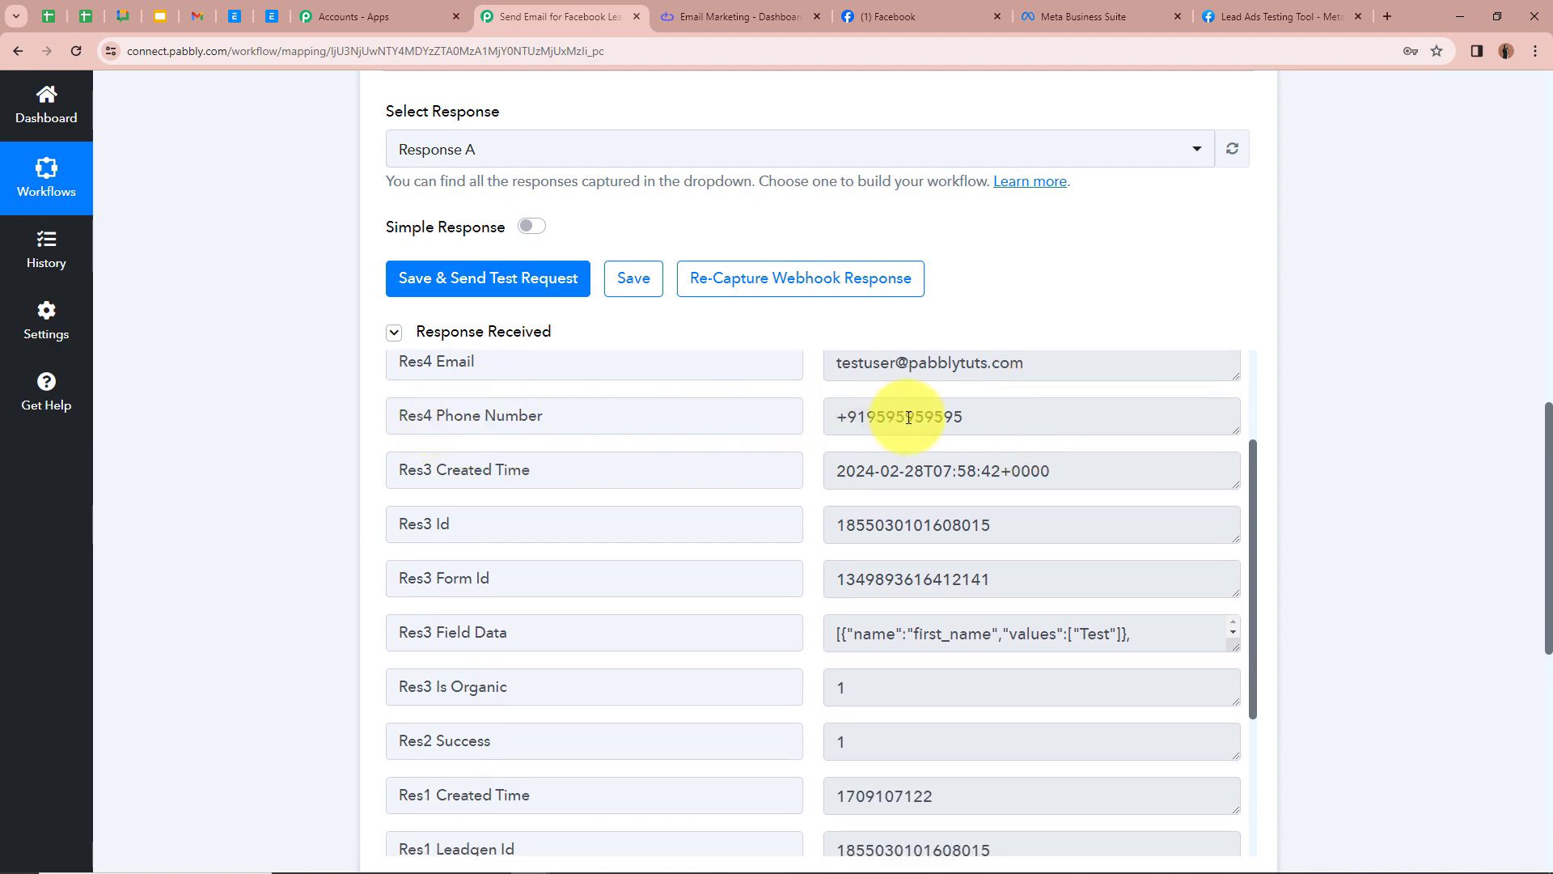
pyautogui.scroll(2, 922, 417)
pyautogui.scroll(13, 1087, 339)
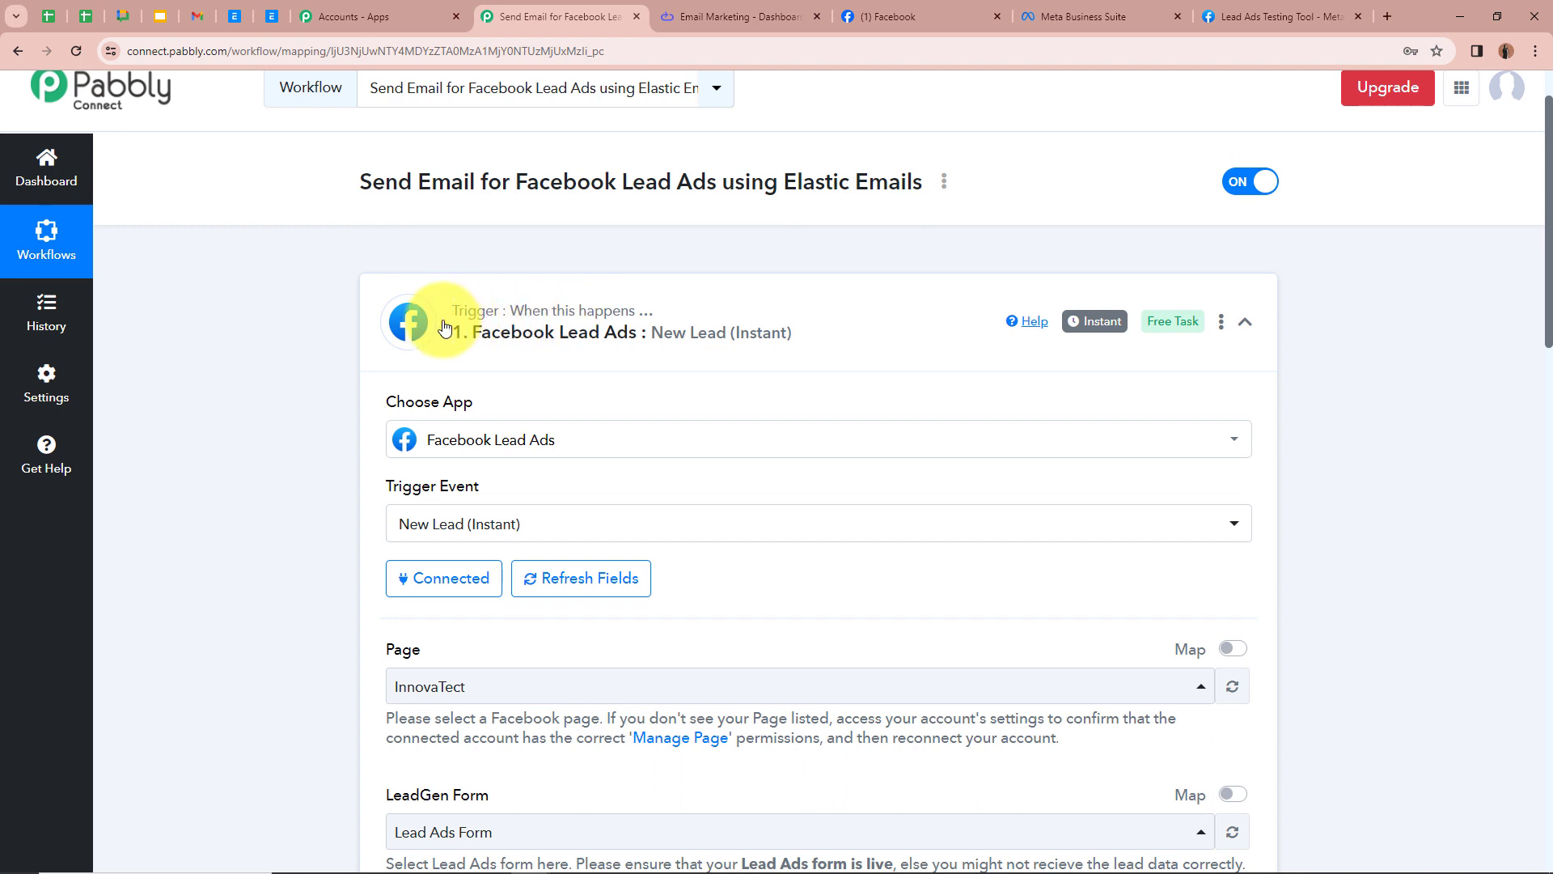
# Step: Collapse the trigger, expand the action step and choose Elastic Email as its app
pyautogui.click(1244, 322)
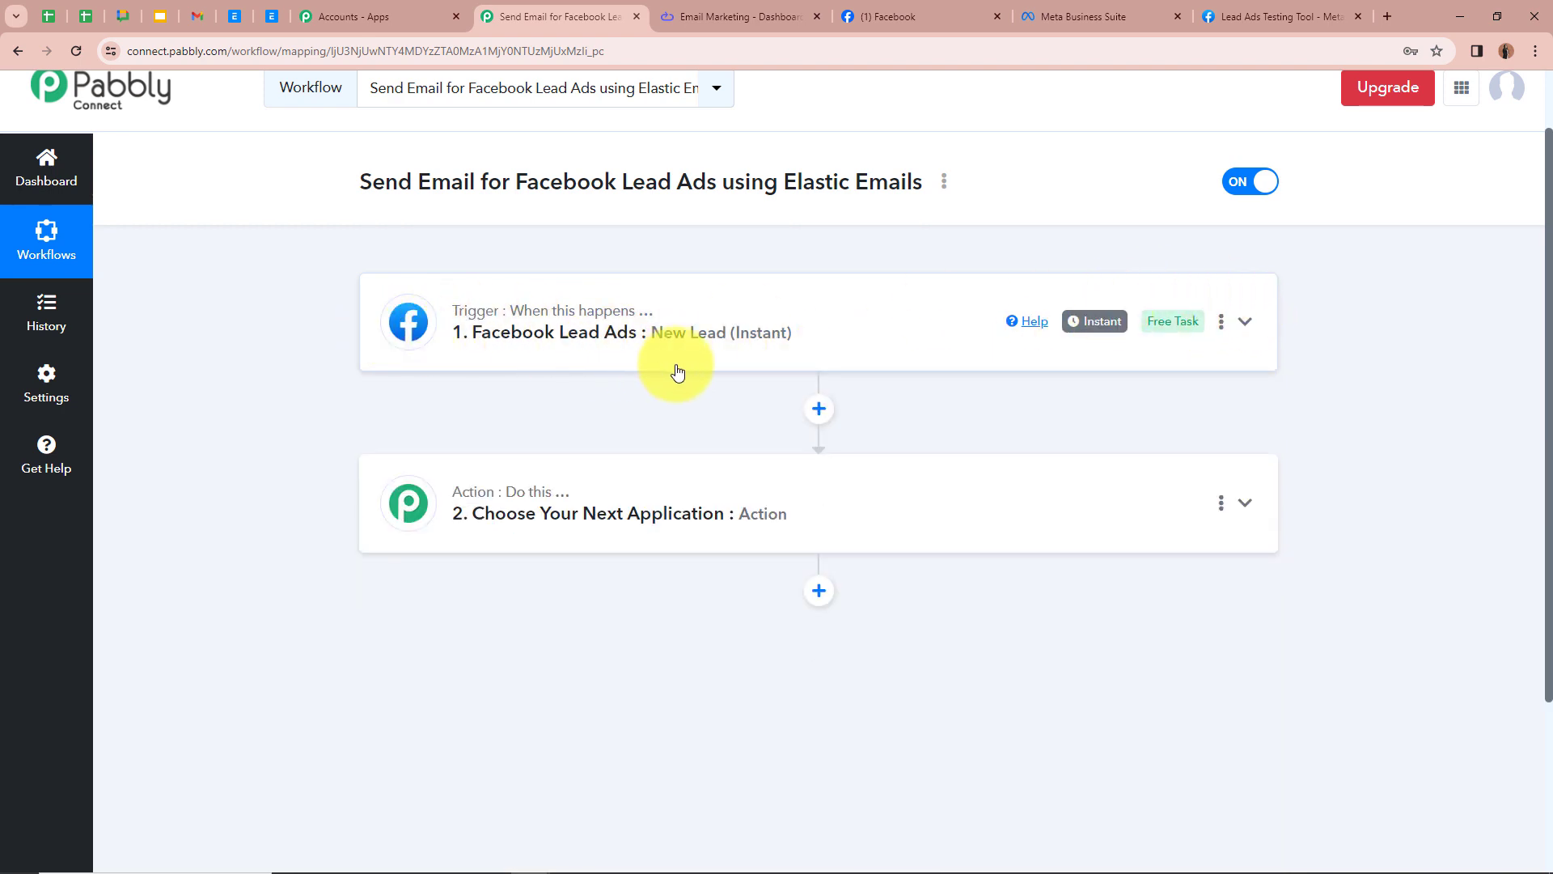
pyautogui.scroll(-1, 676, 369)
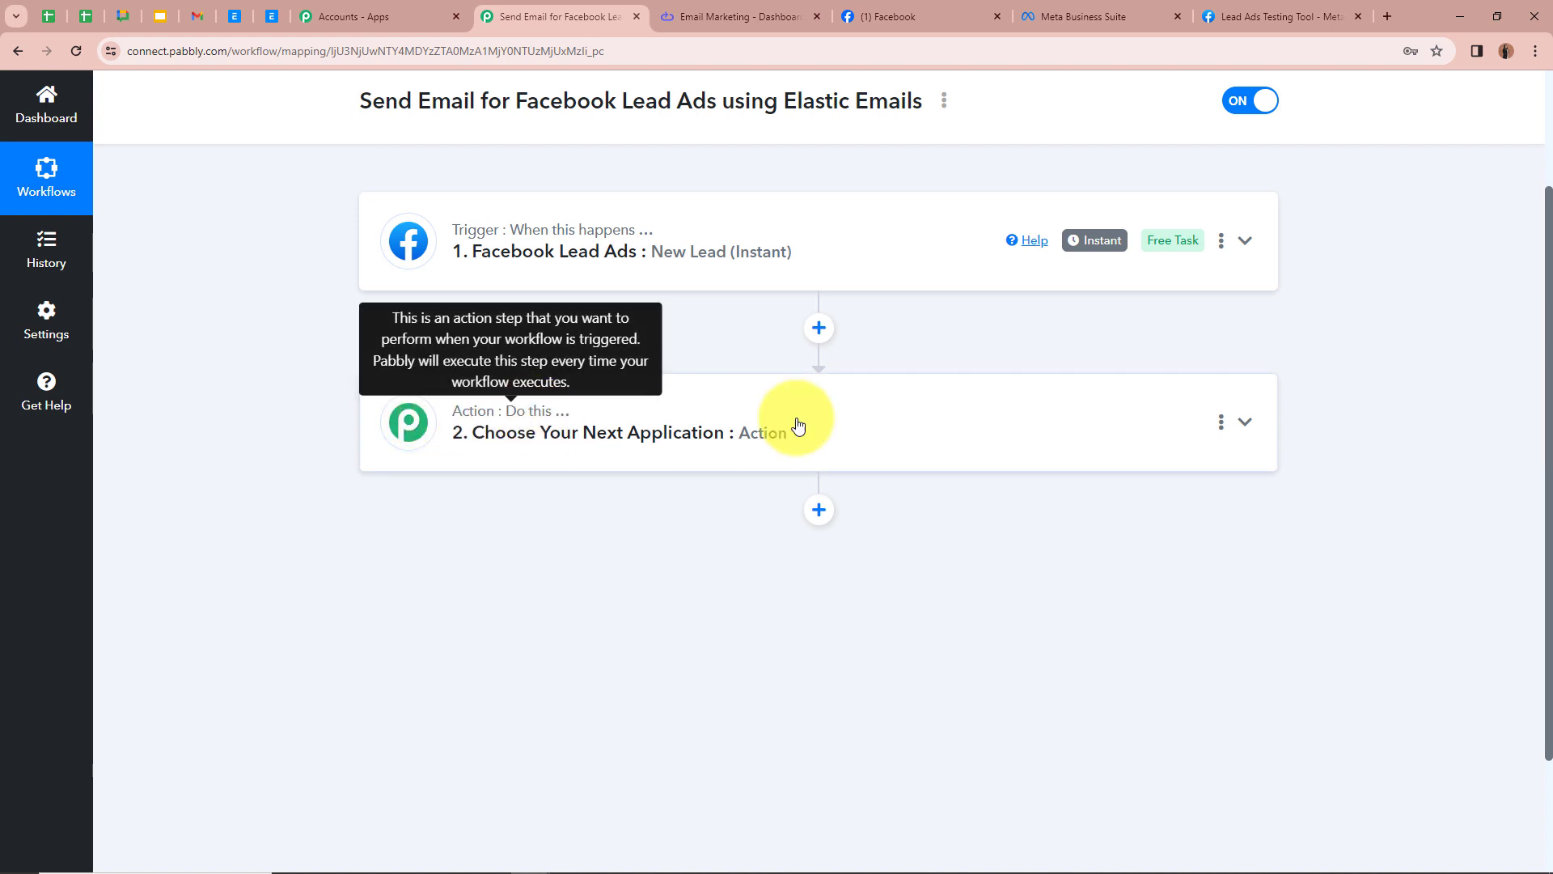
pyautogui.click(1243, 423)
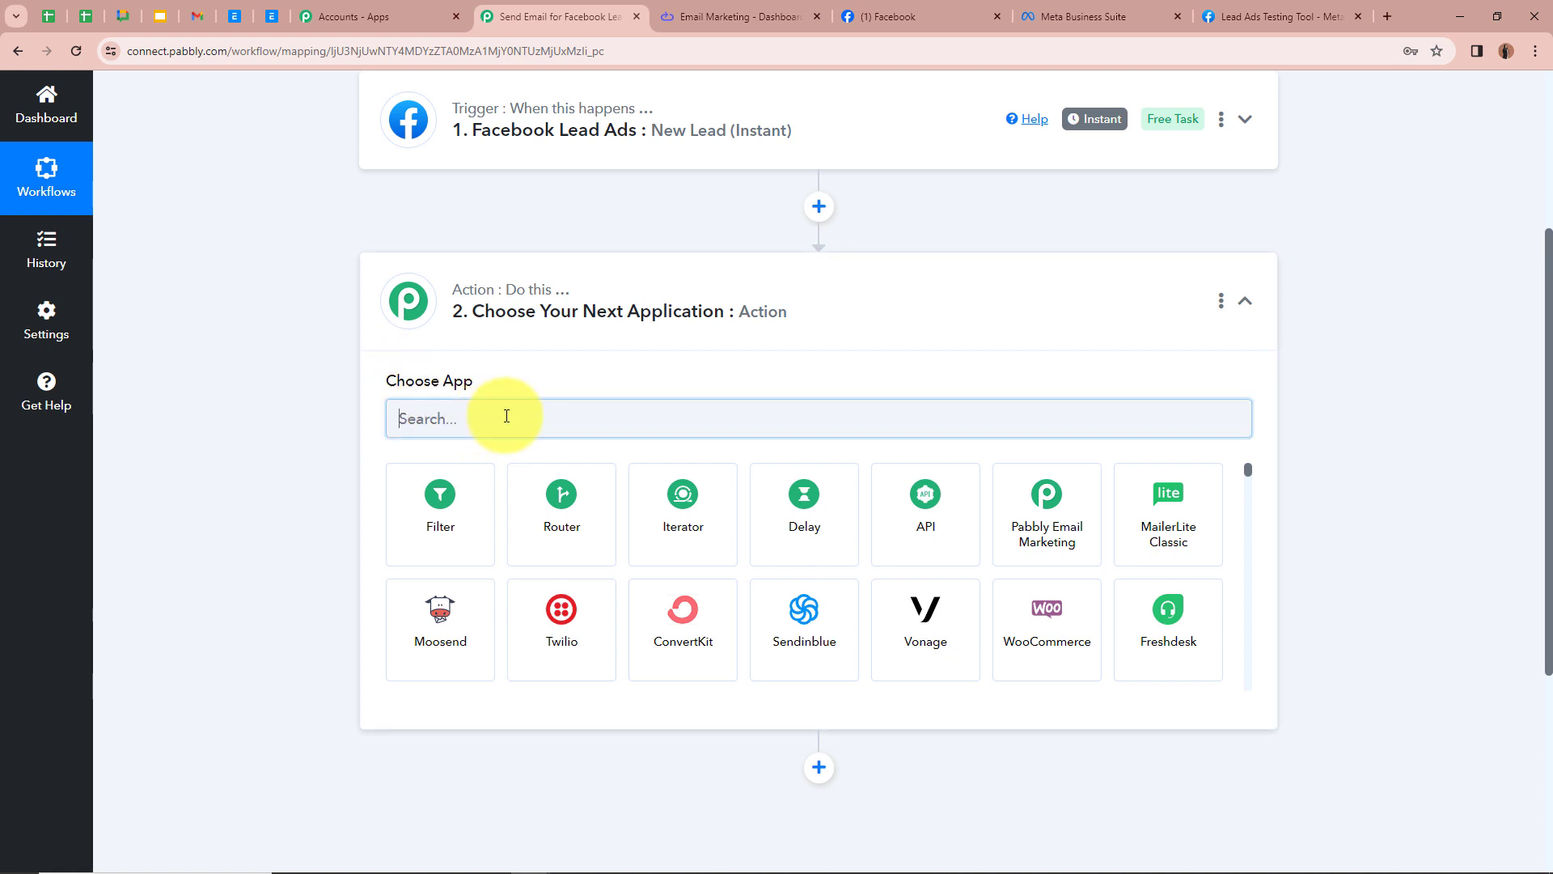
pyautogui.click(448, 414)
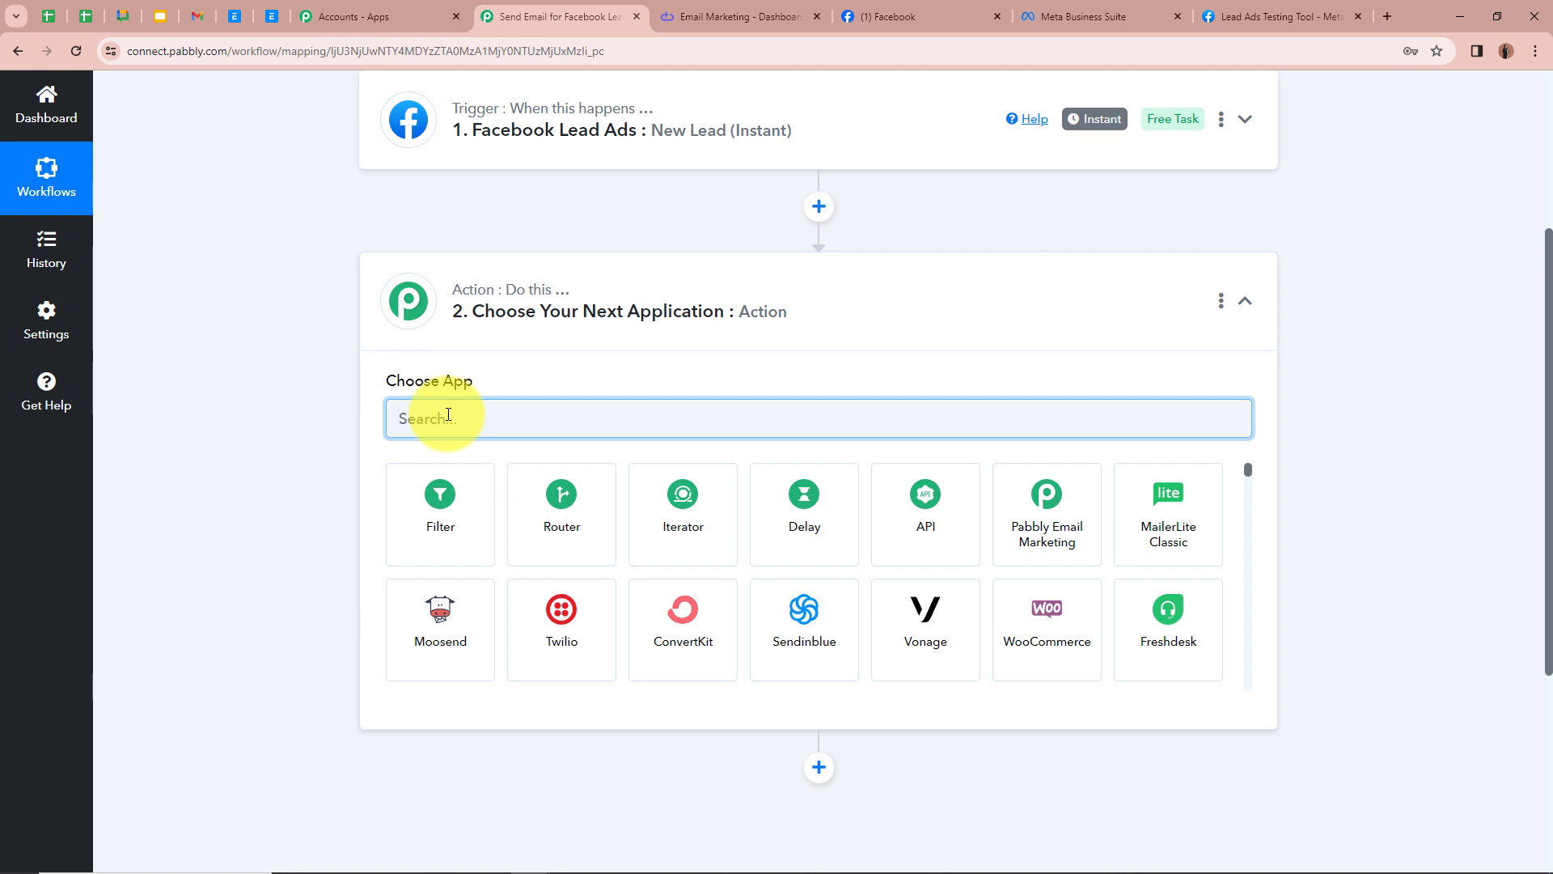
pyautogui.write('Ela')
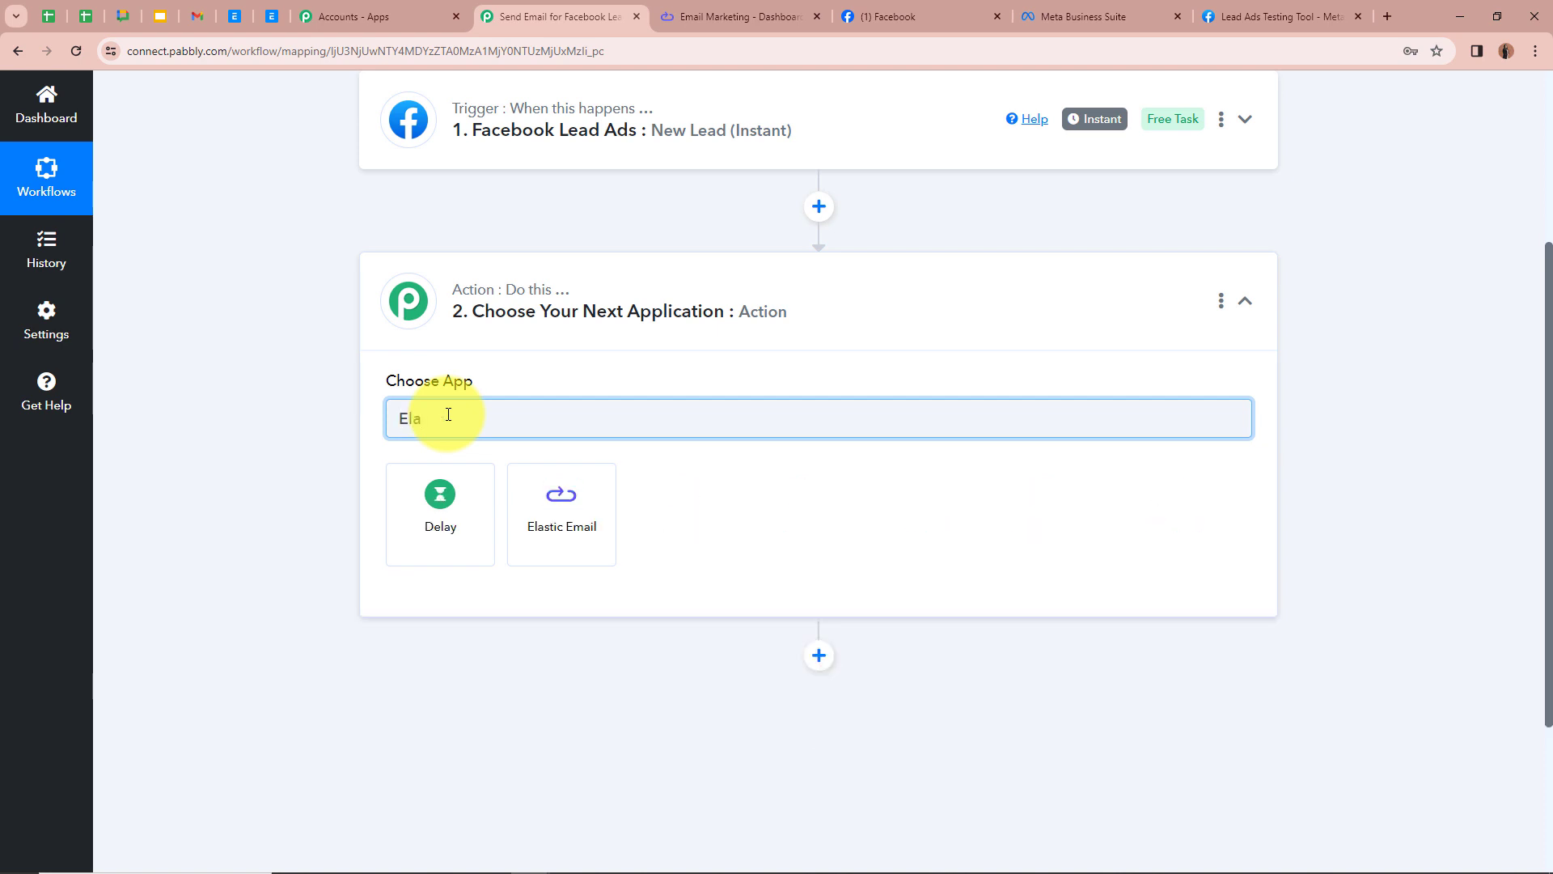
pyautogui.click(592, 502)
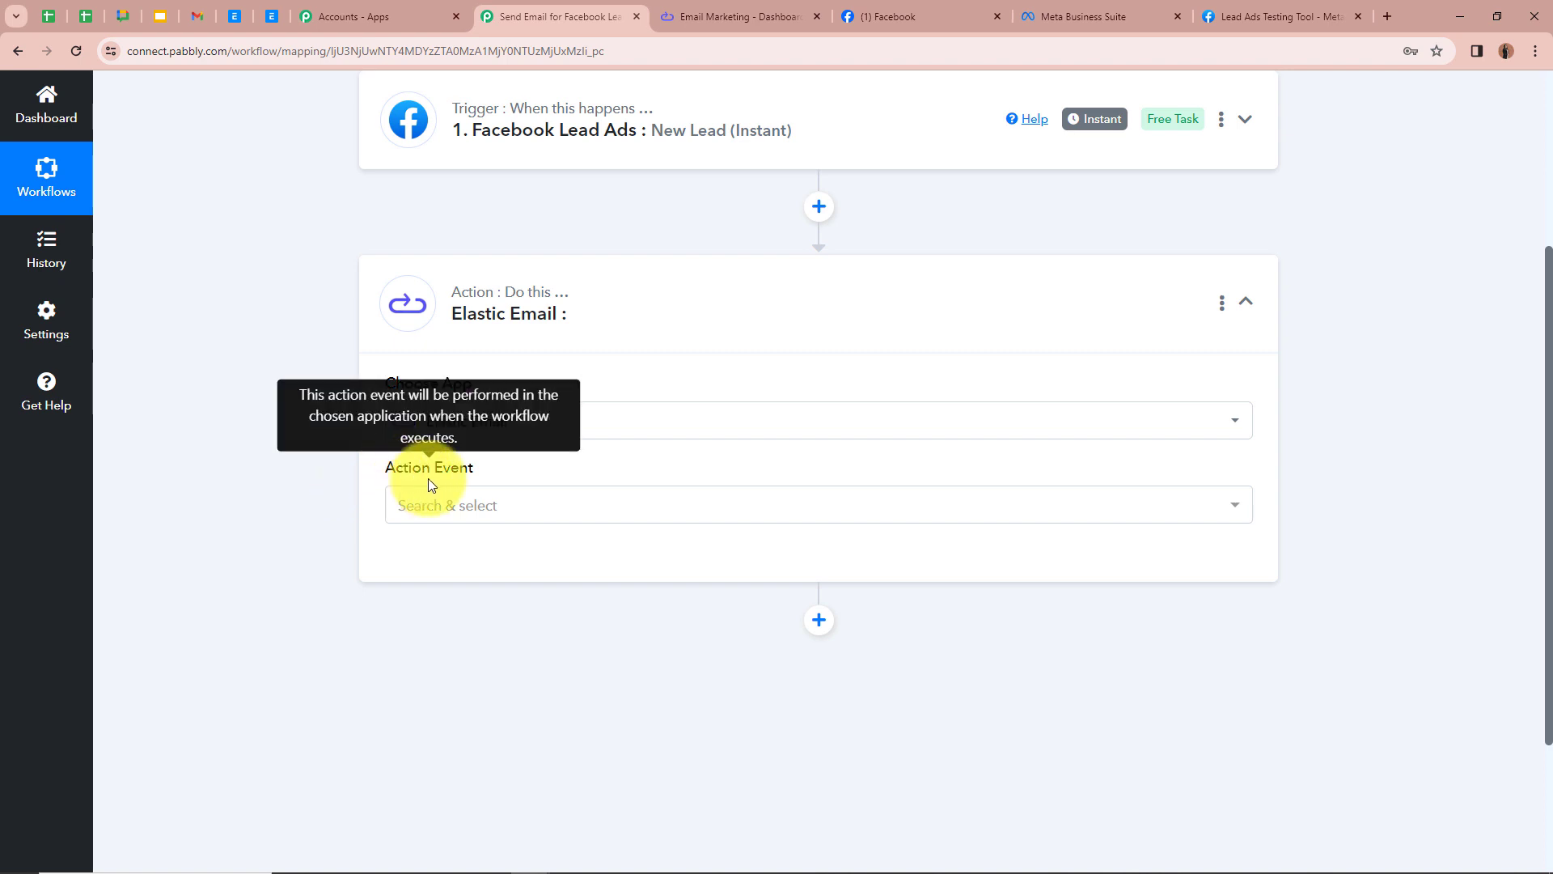
# Step: Set the action event to Send Transactional Email and open the Elastic Email connection setup
pyautogui.click(503, 510)
pyautogui.scroll(-5, 469, 420)
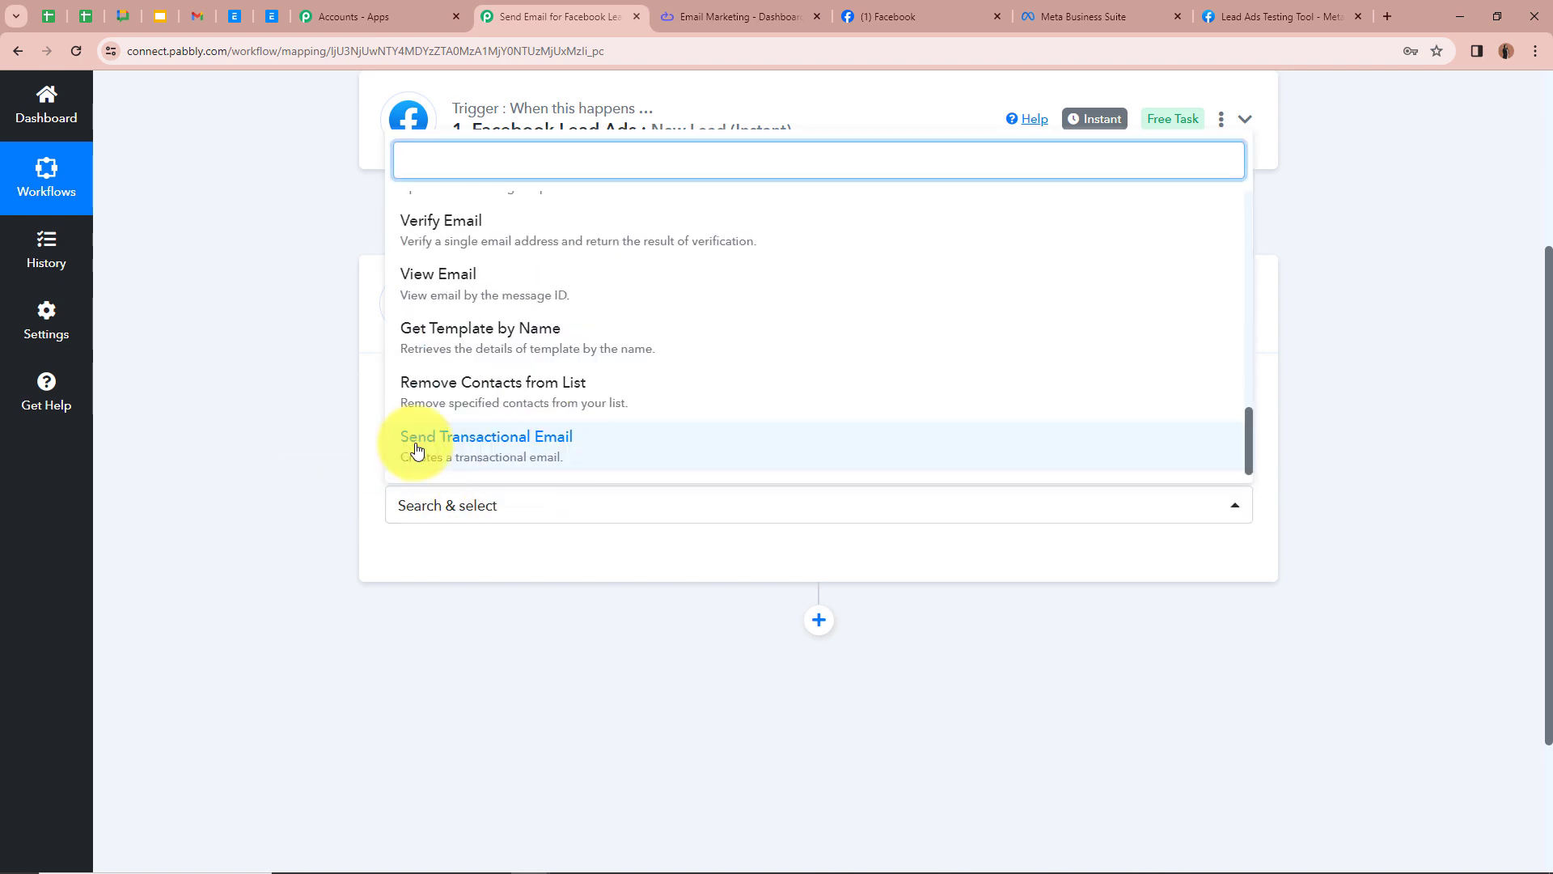
pyautogui.click(643, 455)
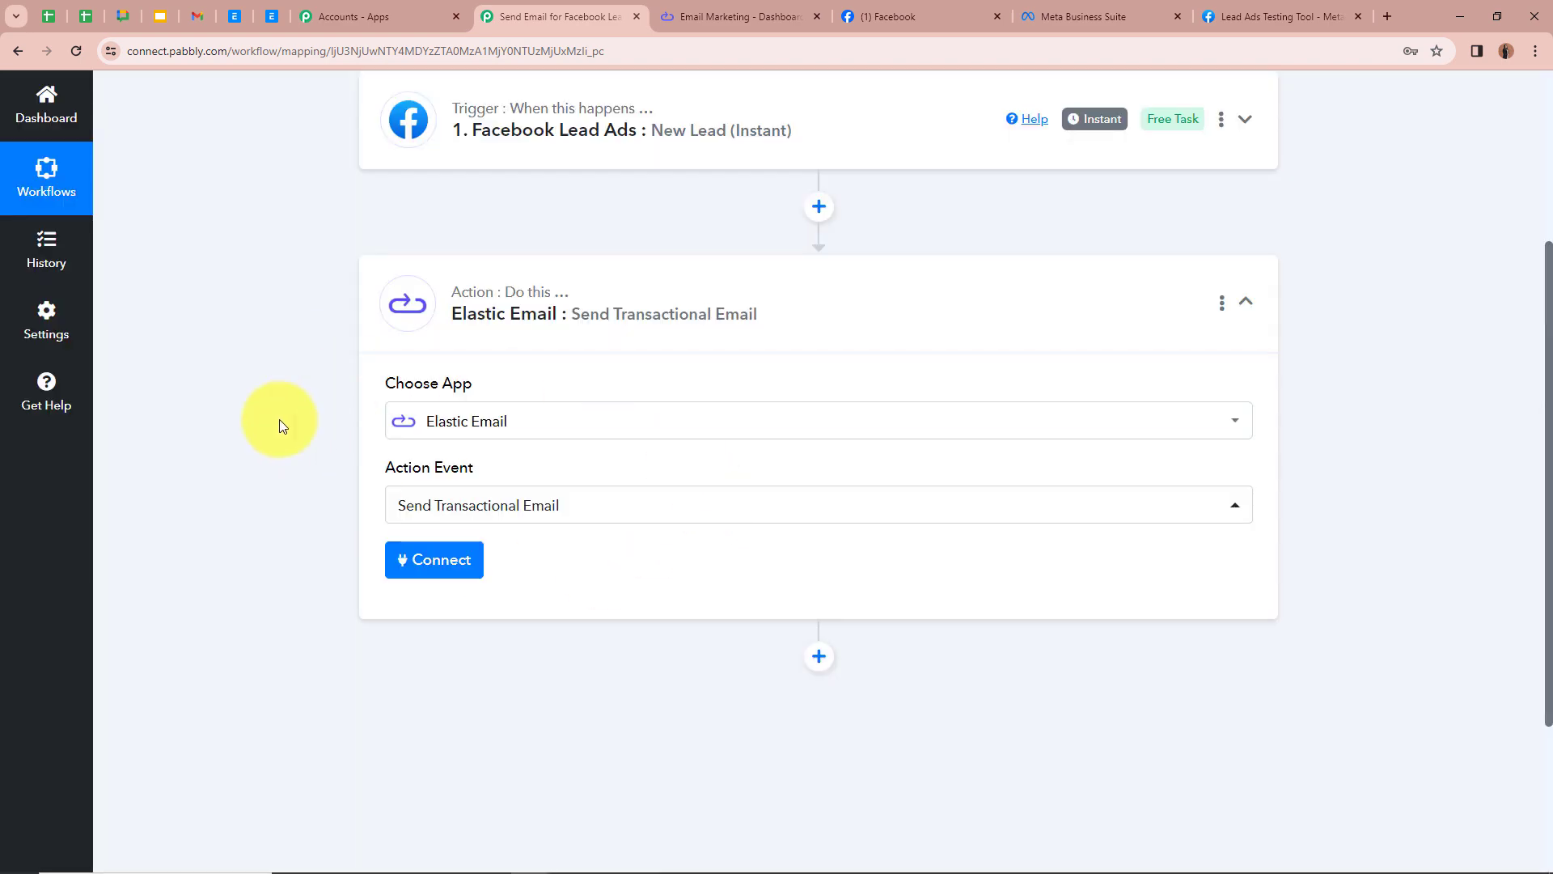
pyautogui.scroll(3, 745, 260)
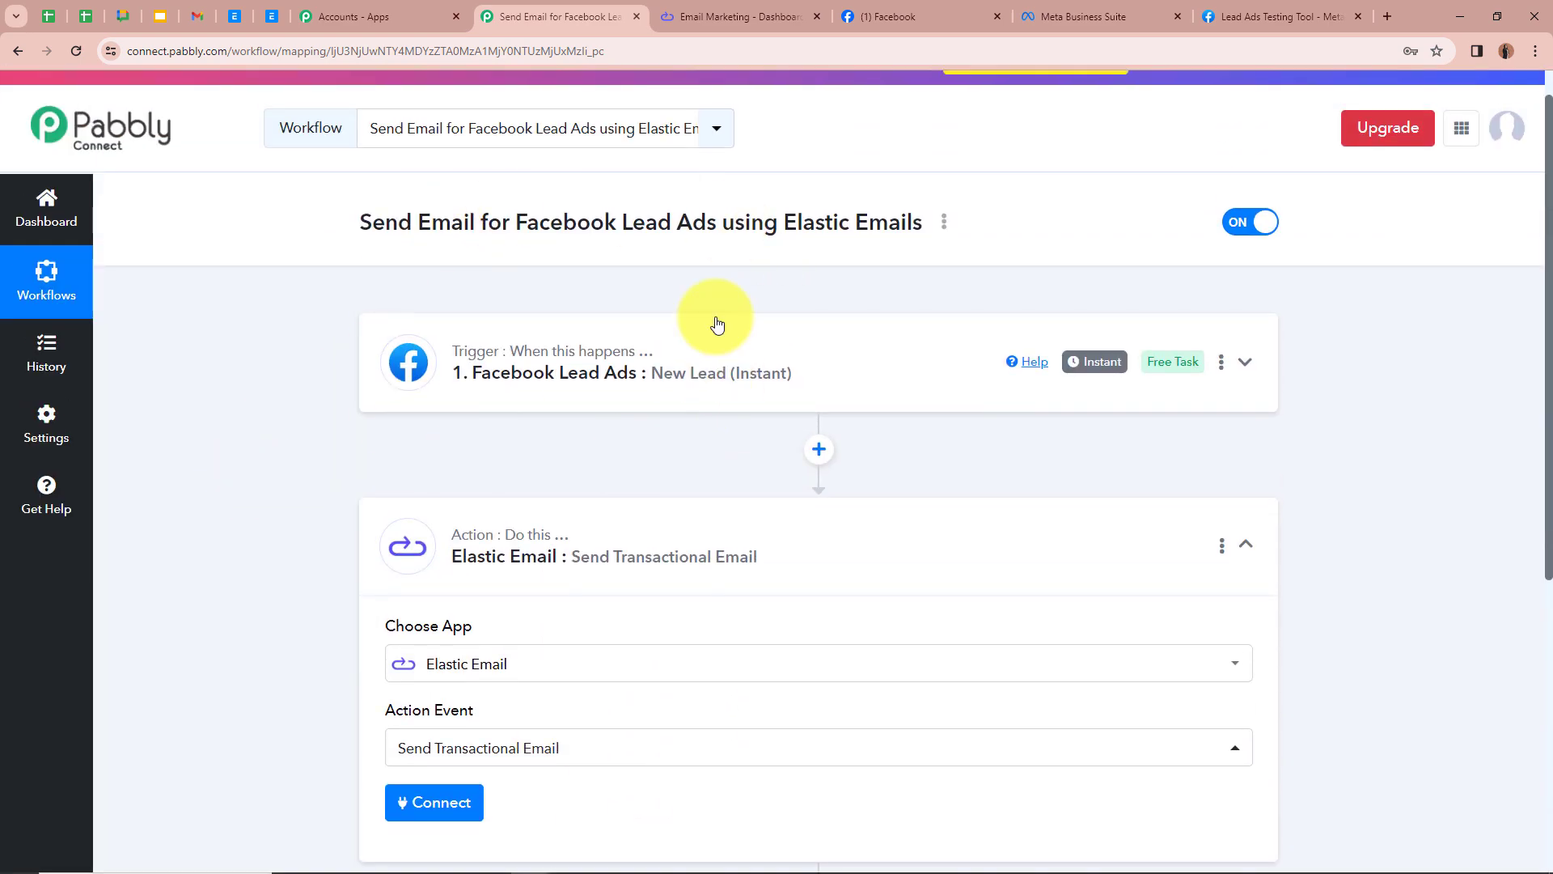
pyautogui.scroll(-2, 289, 348)
pyautogui.scroll(-2, 289, 348)
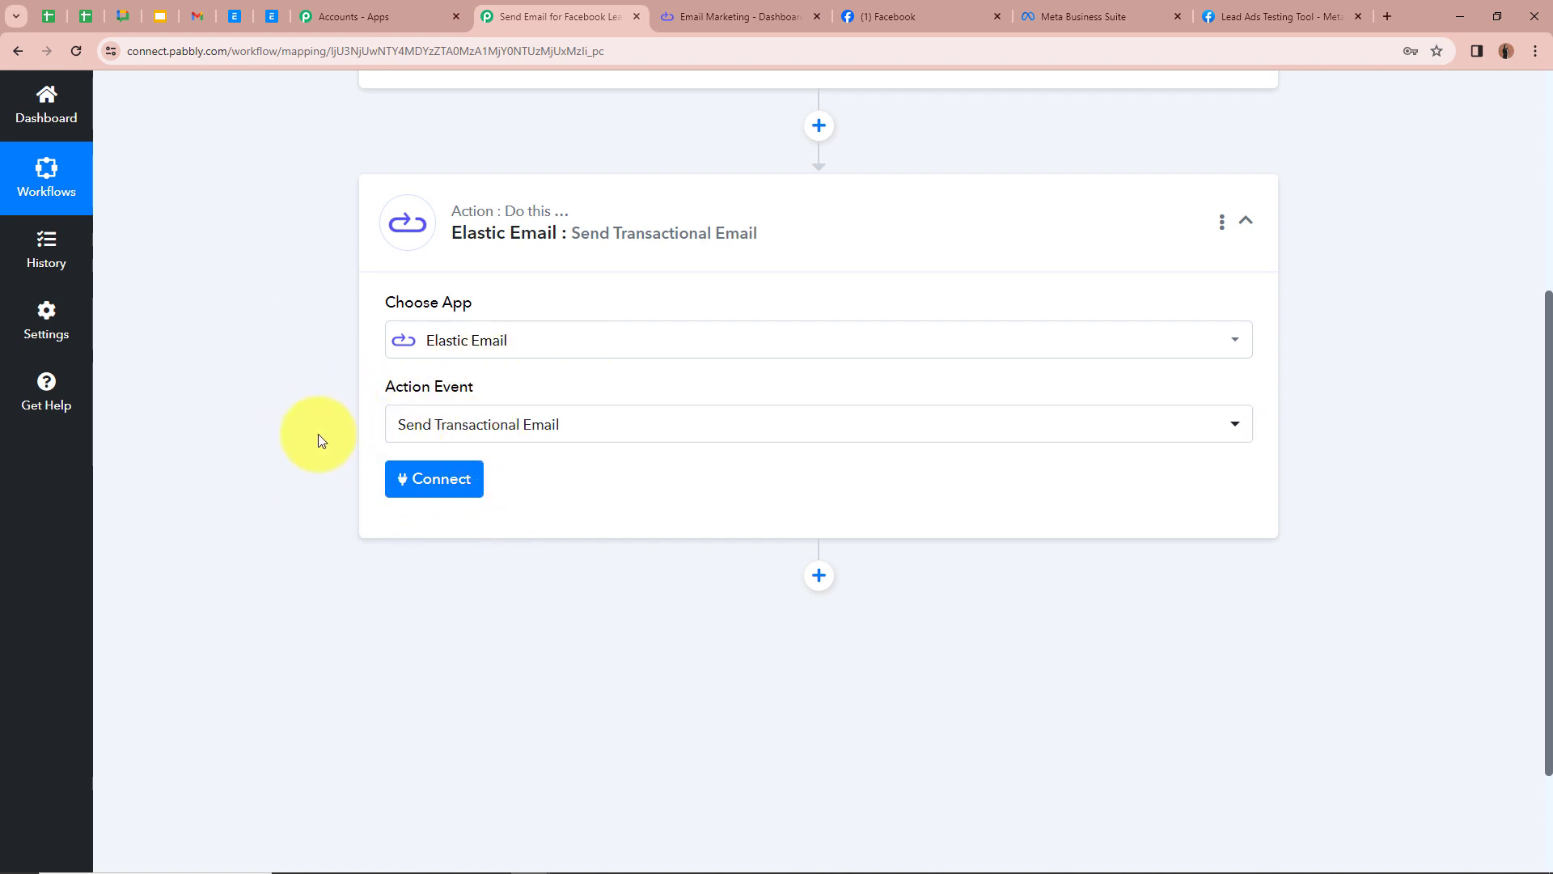
pyautogui.click(430, 489)
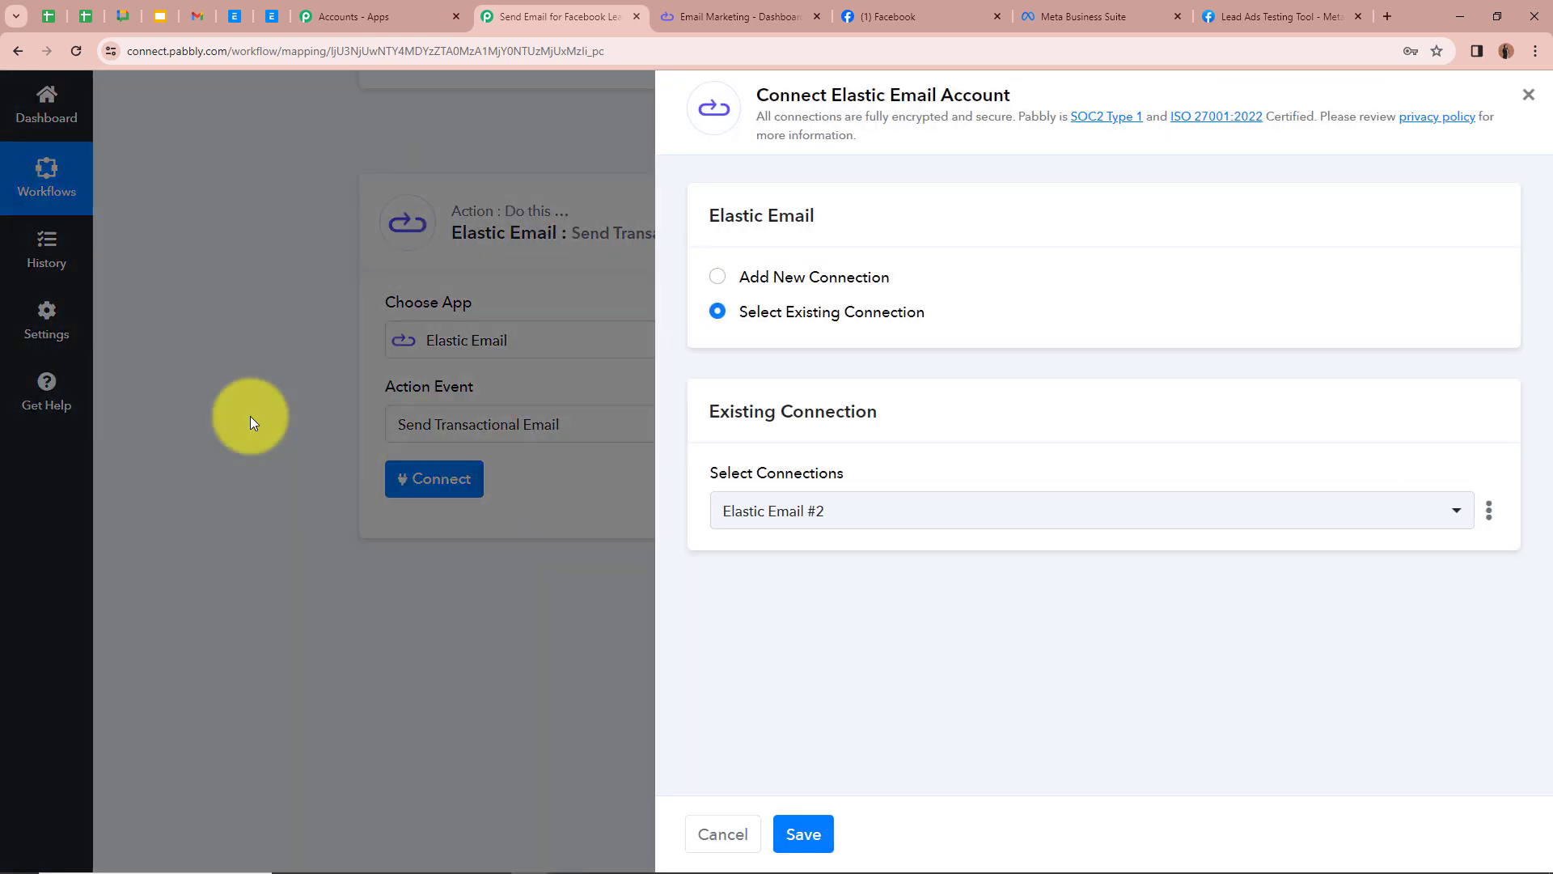
# Step: Choose to add a new Elastic Email connection and switch to the Elastic Email dashboard tab
pyautogui.click(717, 276)
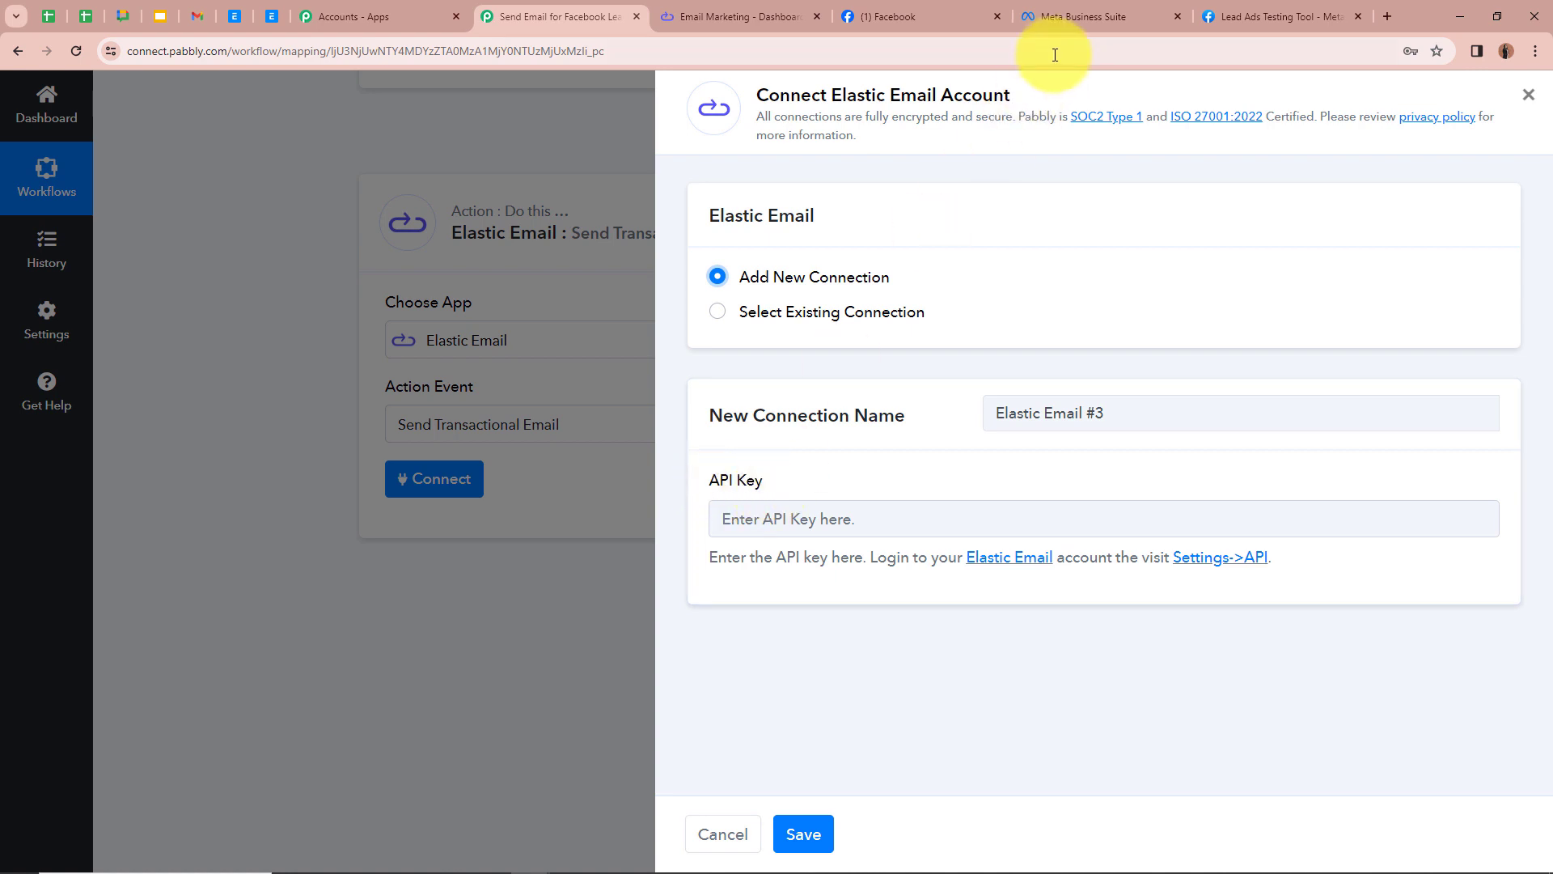
pyautogui.click(766, 14)
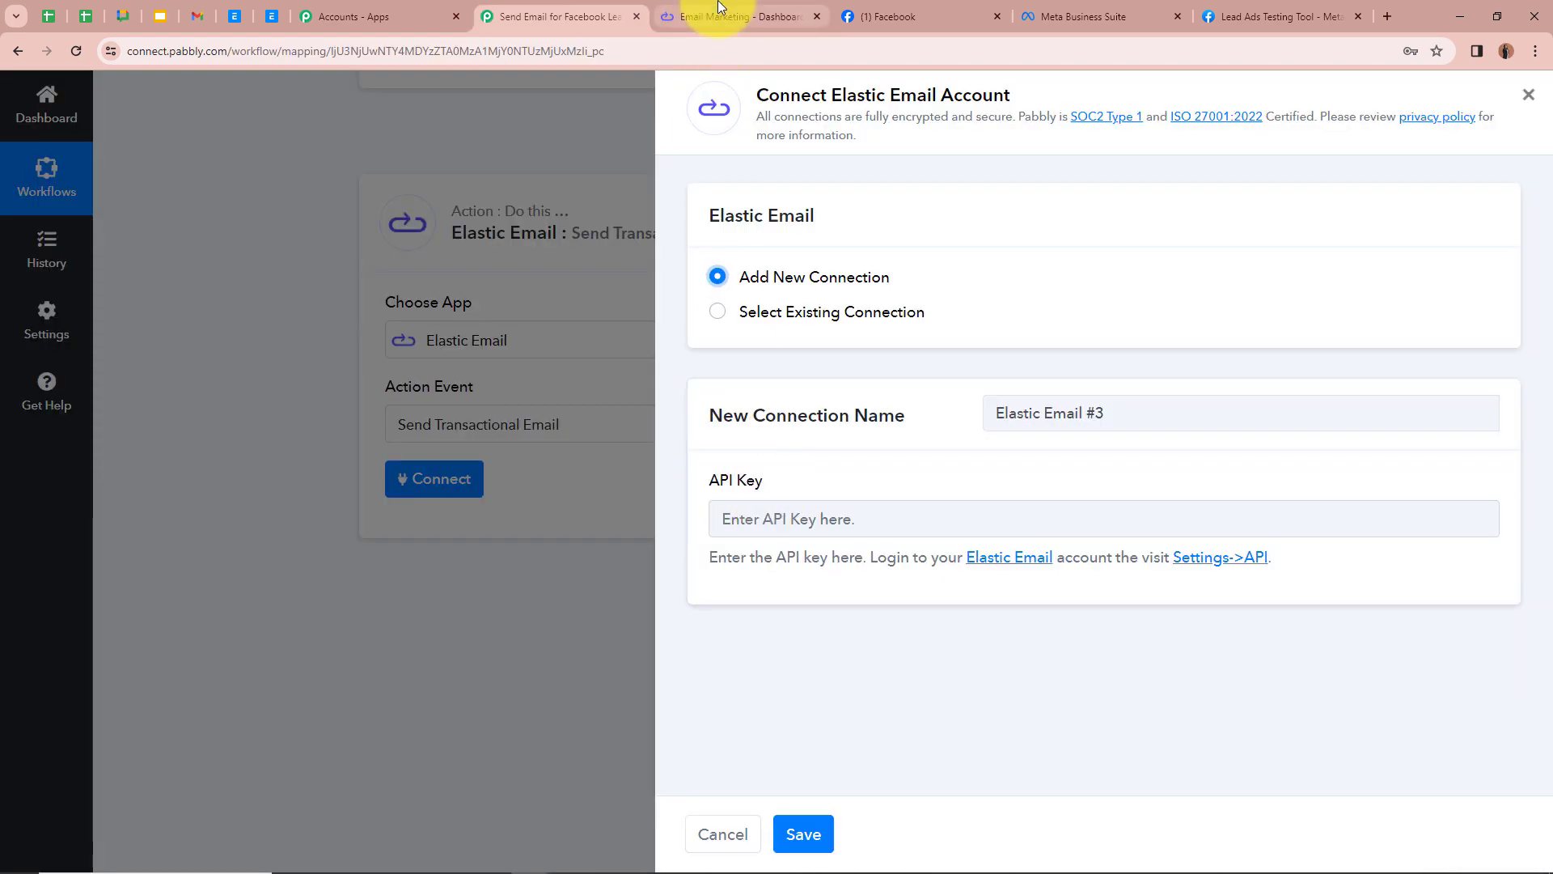
pyautogui.click(719, 9)
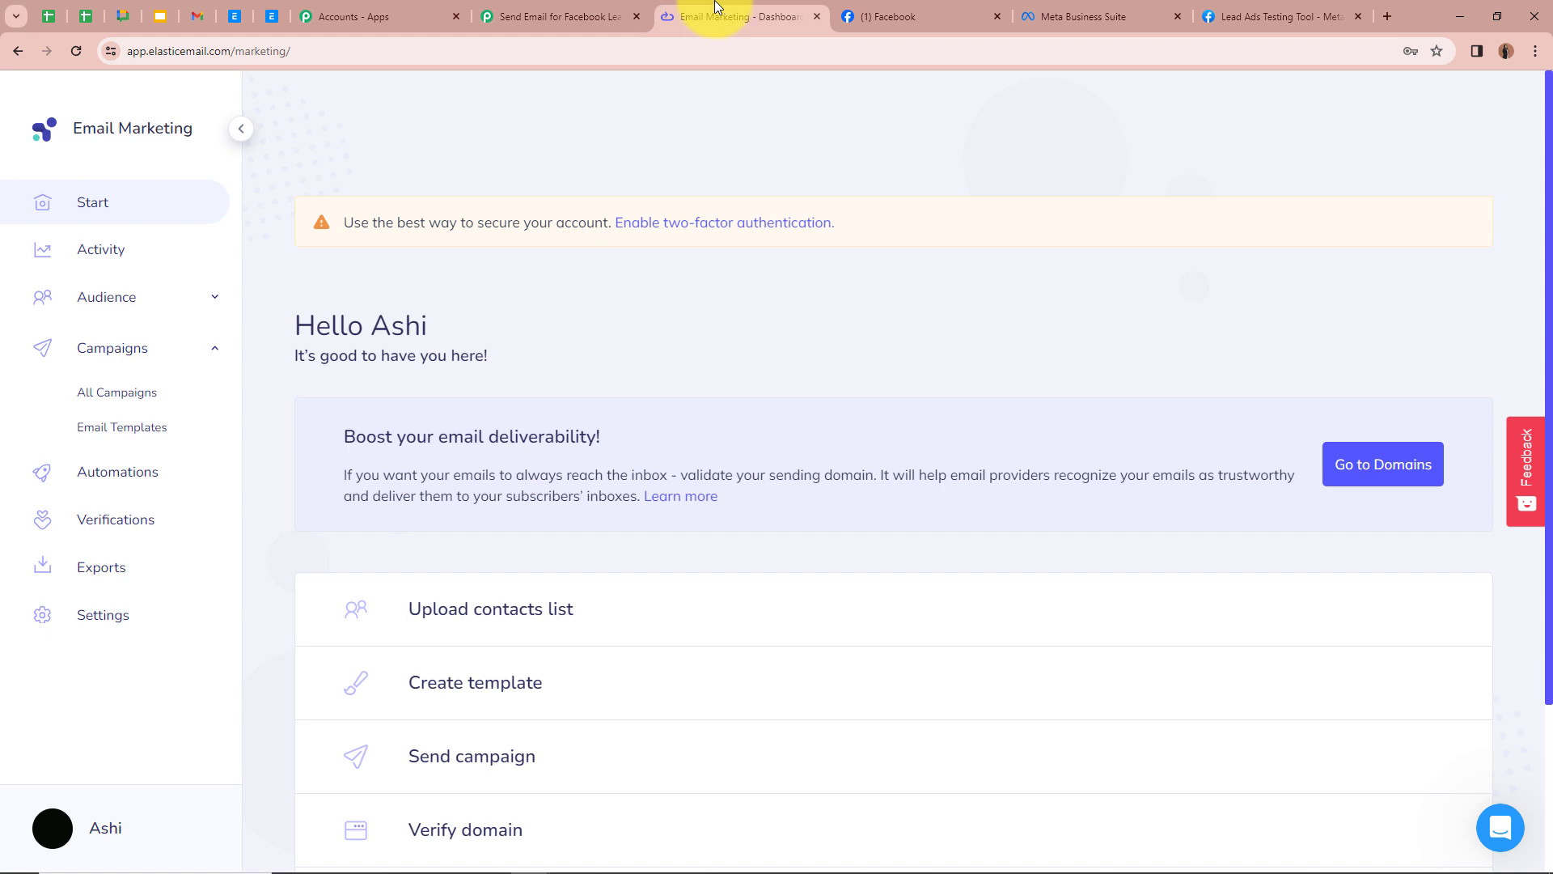
# Step: Start creating a new API key from the Elastic Email API settings, naming it New Test Lead
pyautogui.click(147, 630)
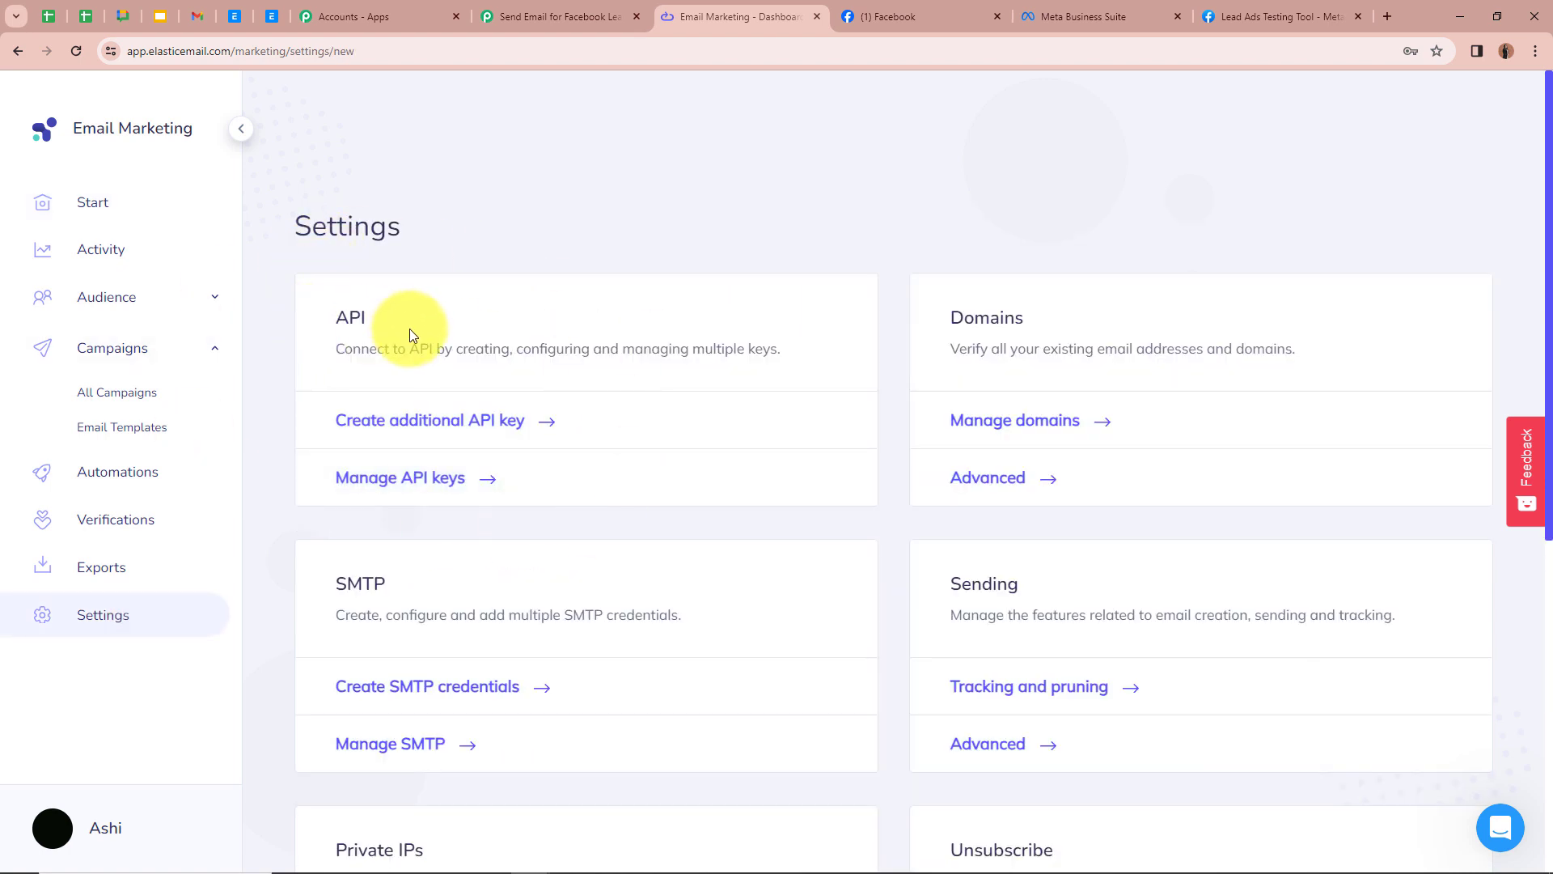
pyautogui.click(457, 483)
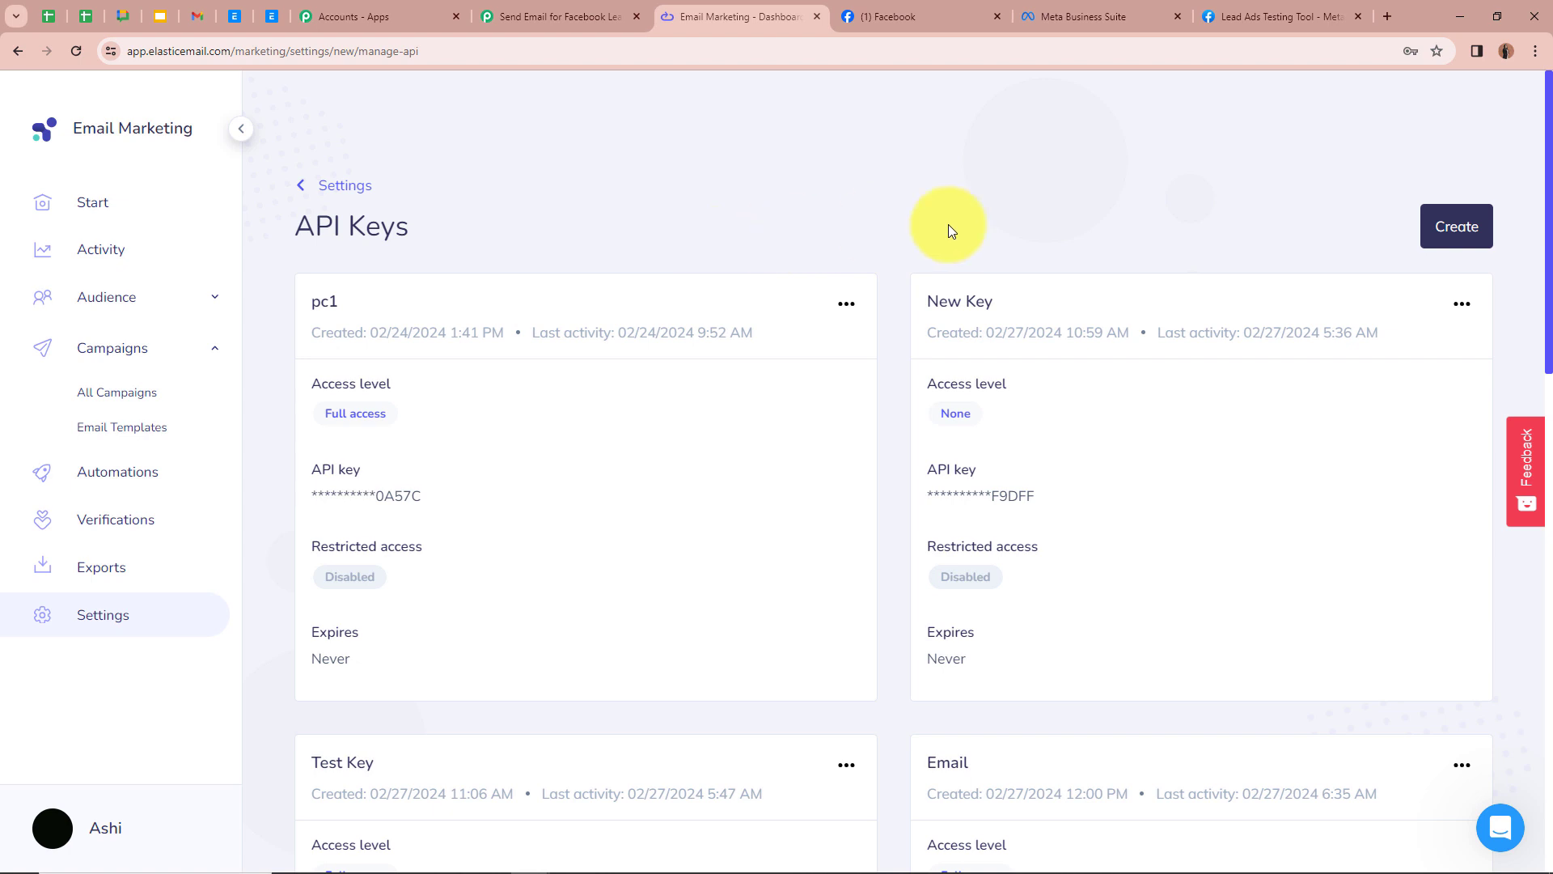
pyautogui.click(1458, 229)
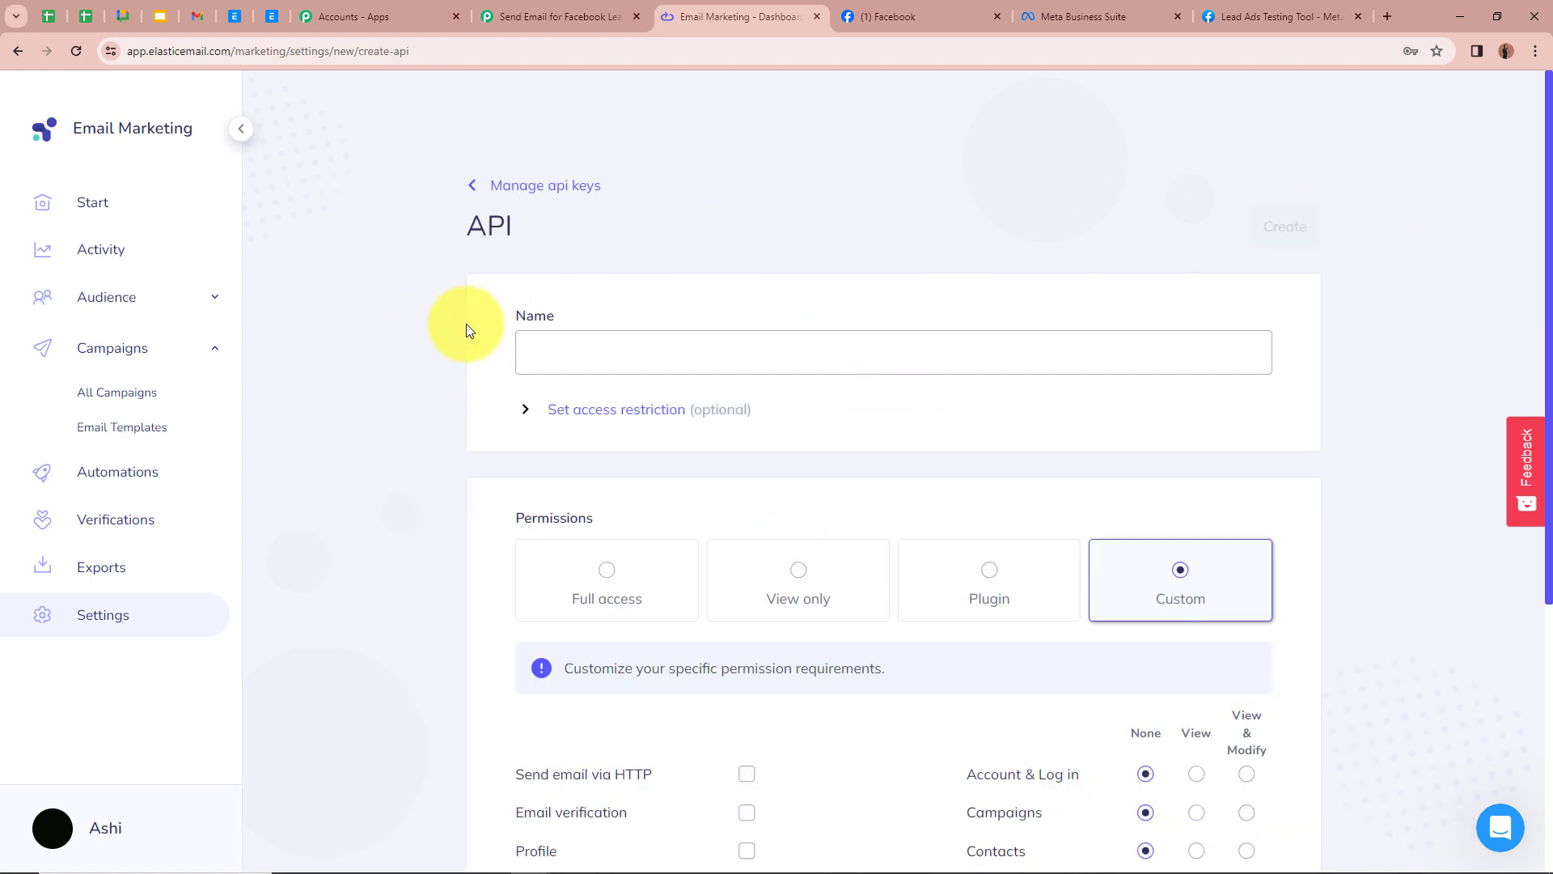
pyautogui.click(623, 350)
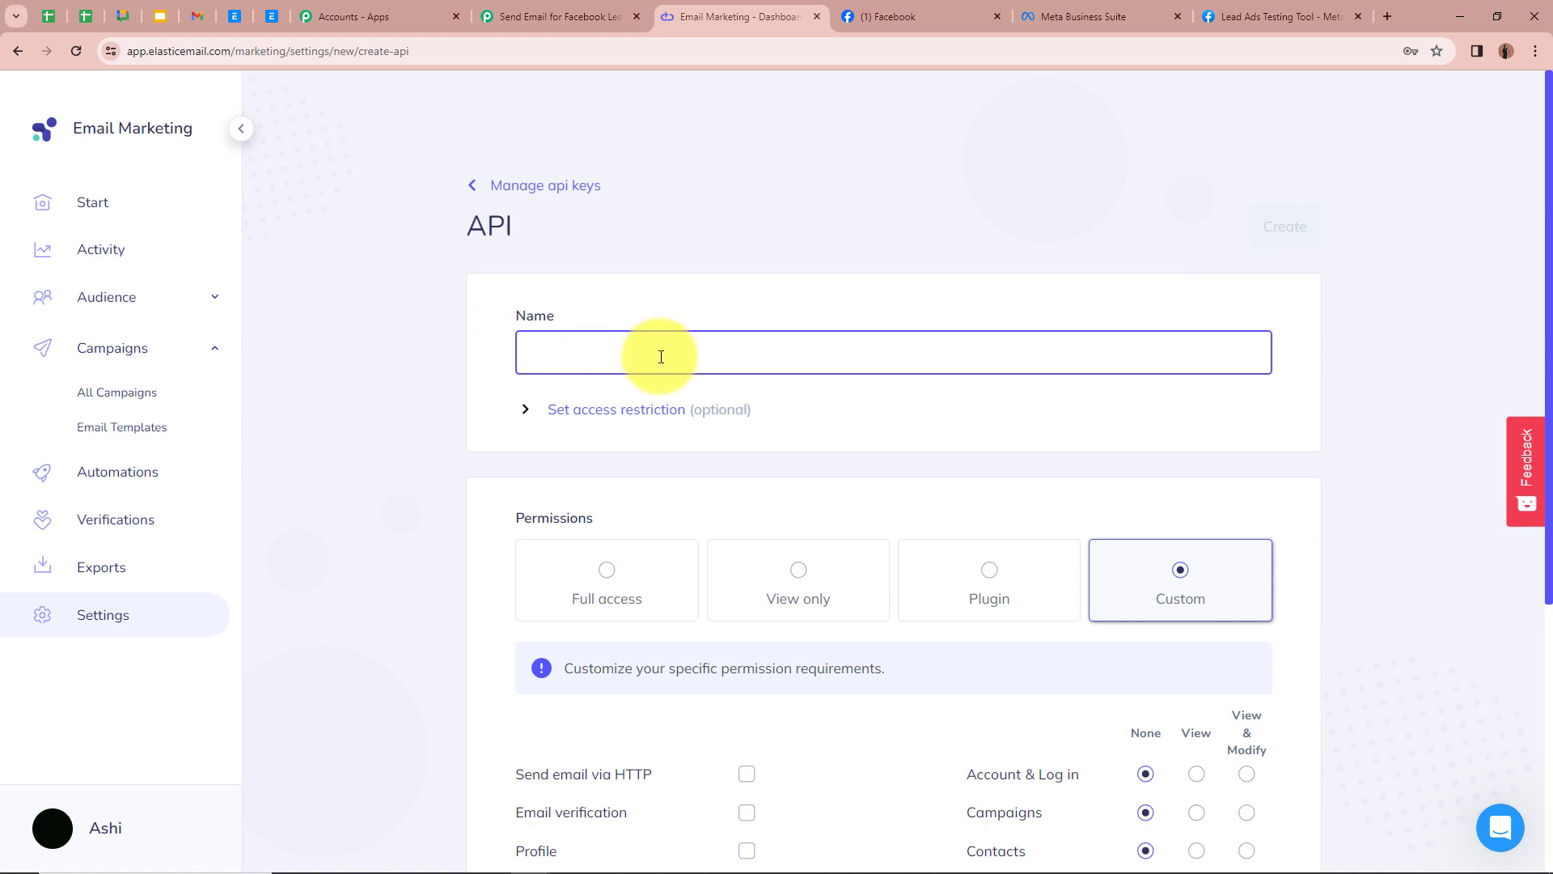
pyautogui.write('New Test Lead')
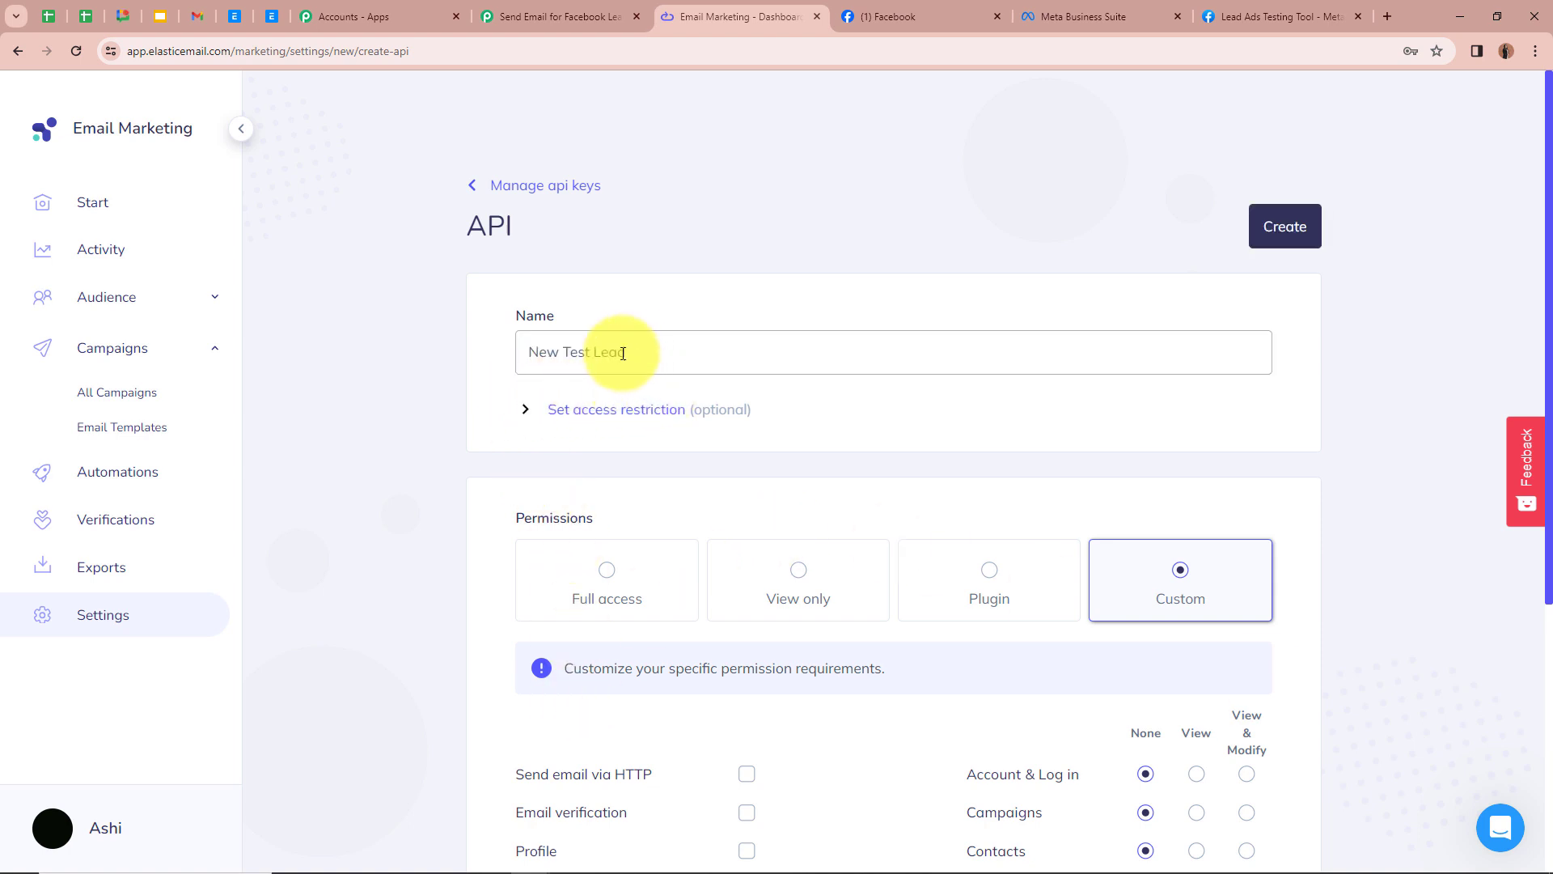
# Step: Give the New Test Lead API key Full access permissions and create it
pyautogui.scroll(-1, 485, 428)
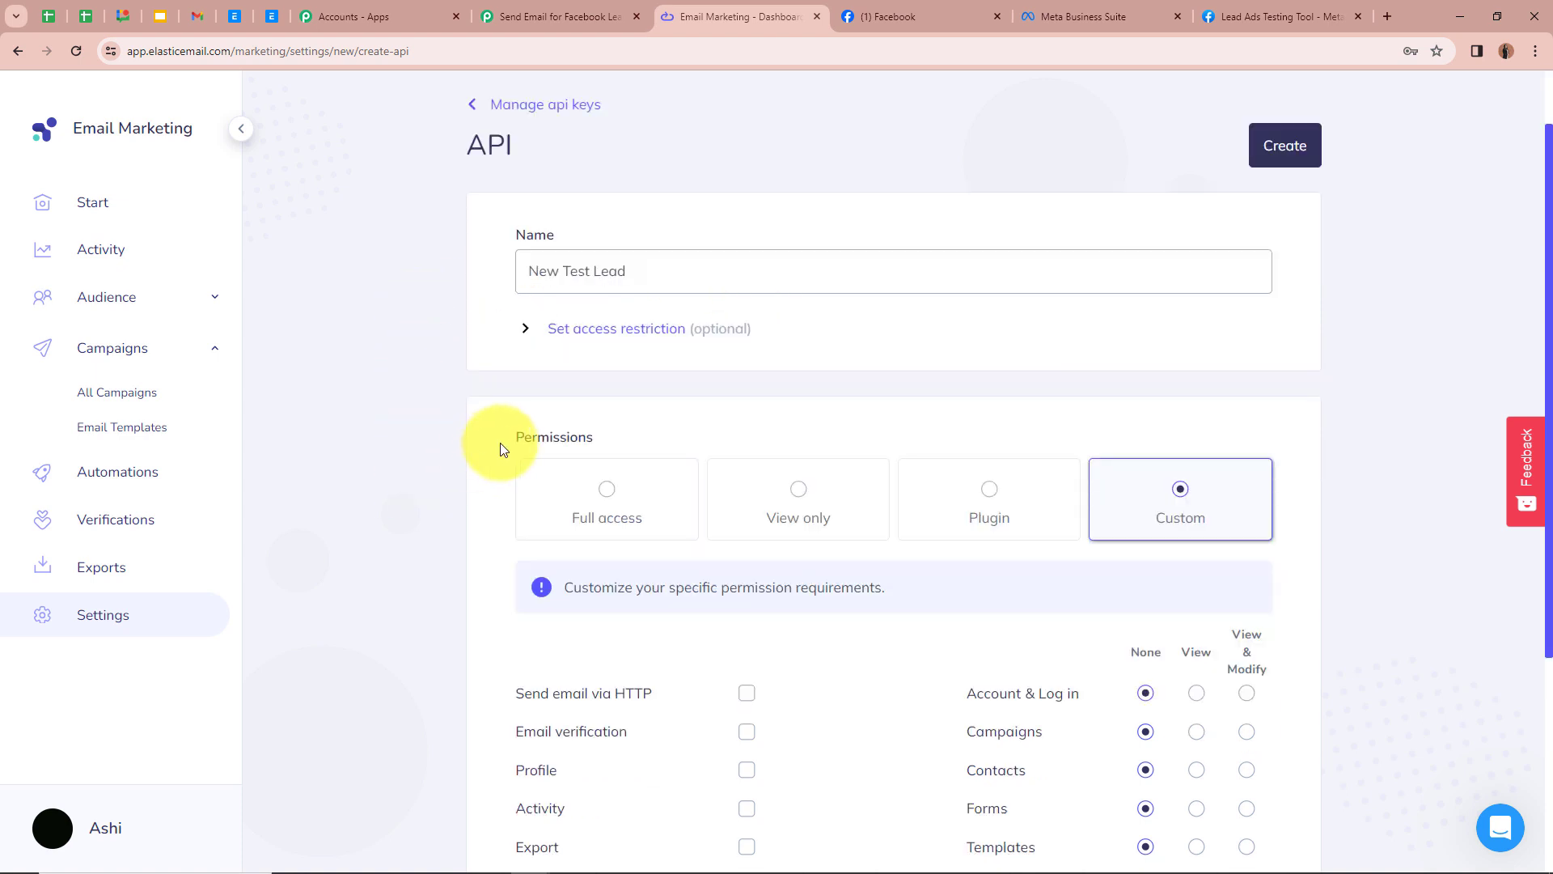
pyautogui.click(609, 502)
pyautogui.scroll(-3, 434, 480)
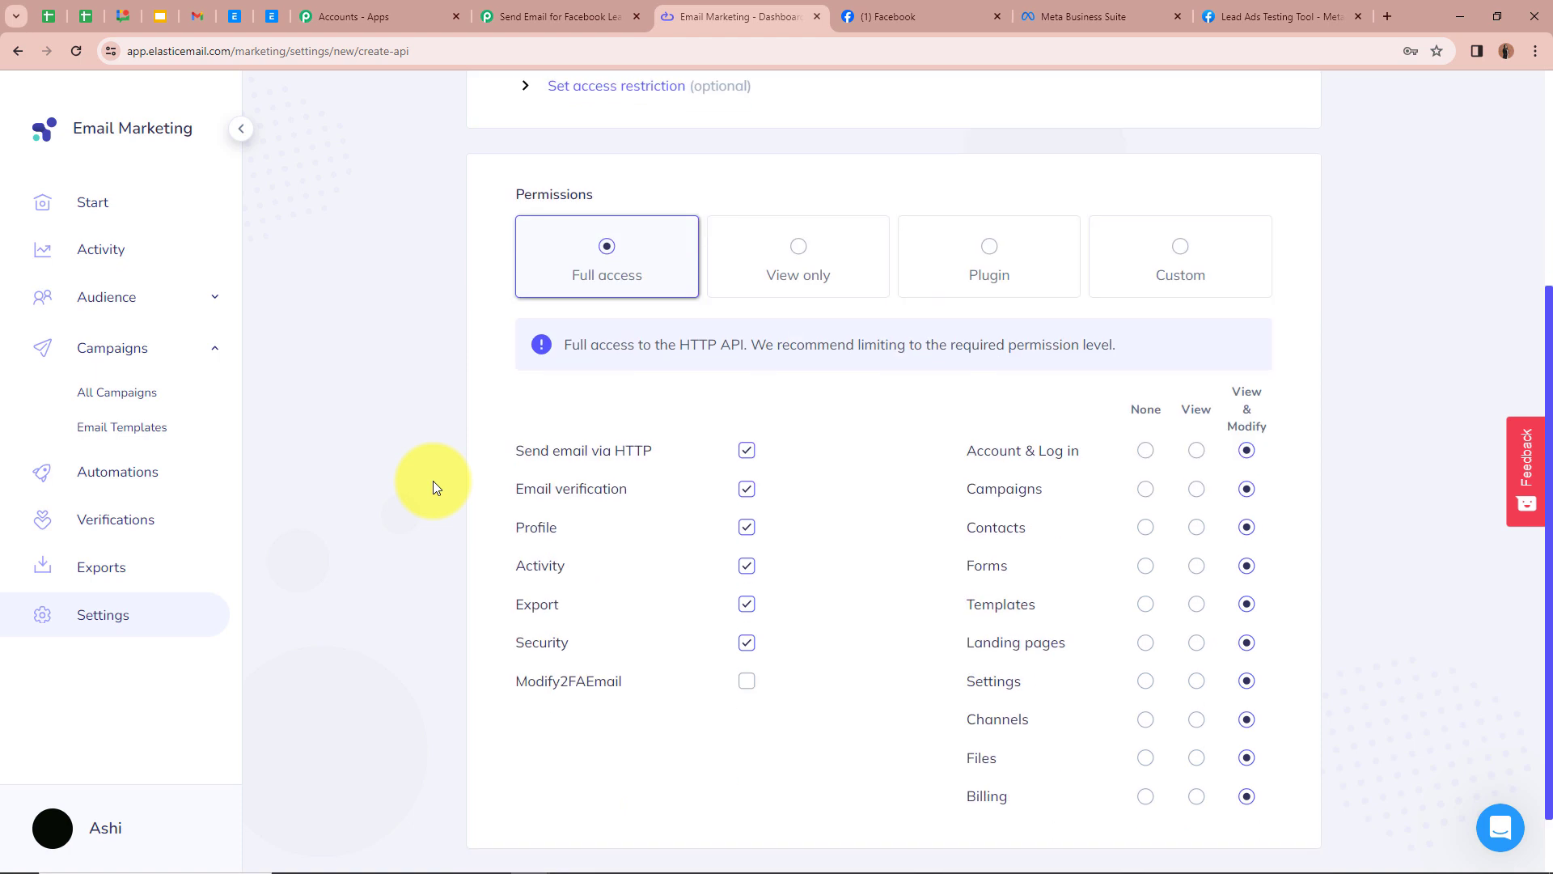
pyautogui.scroll(4, 477, 482)
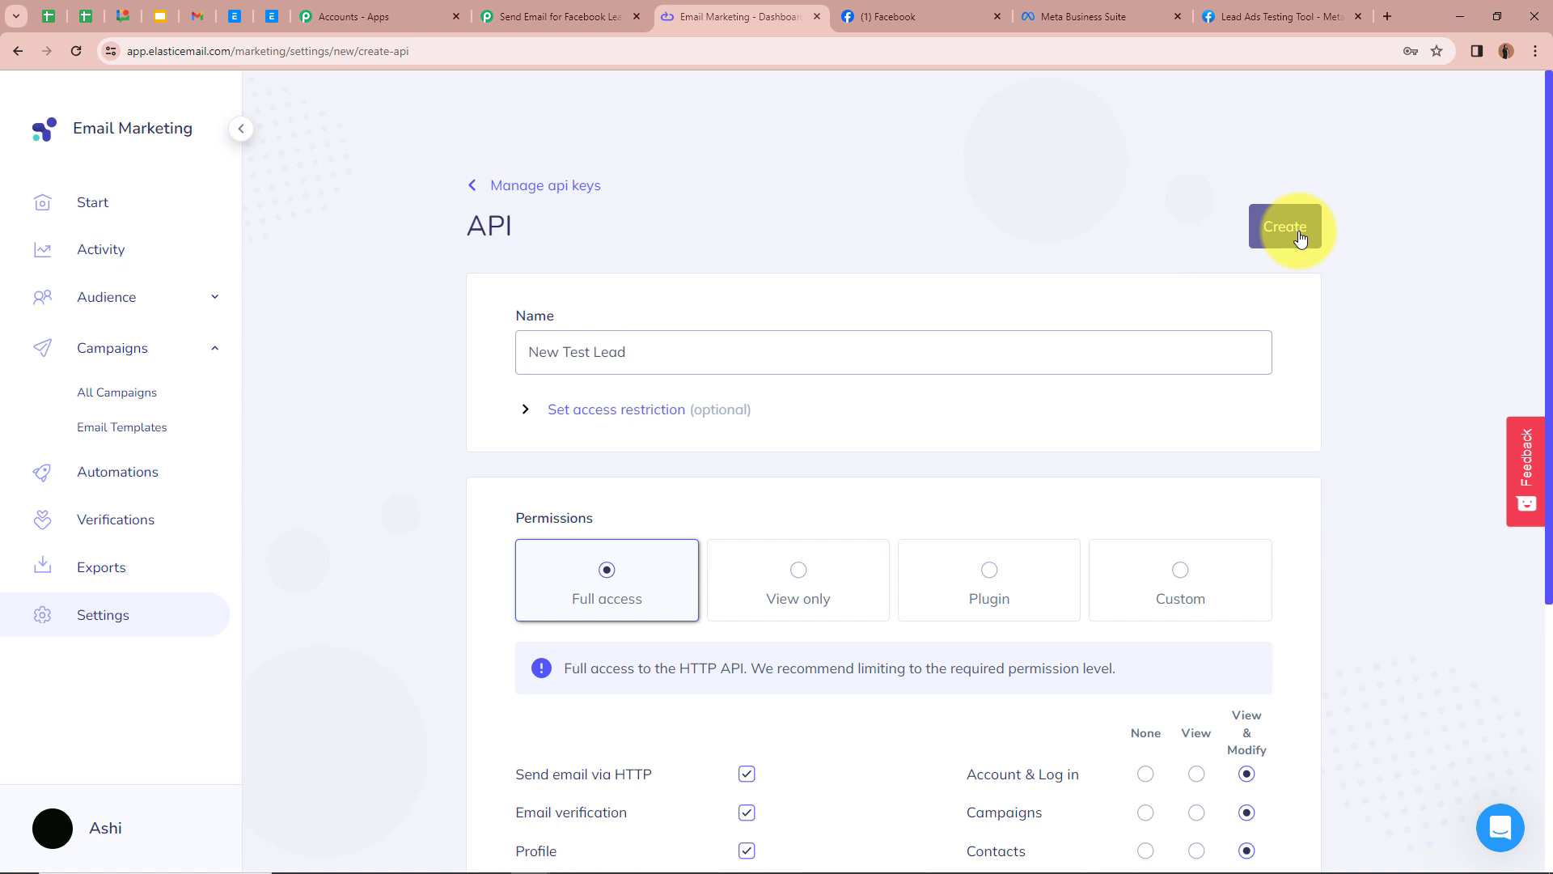
pyautogui.click(1299, 239)
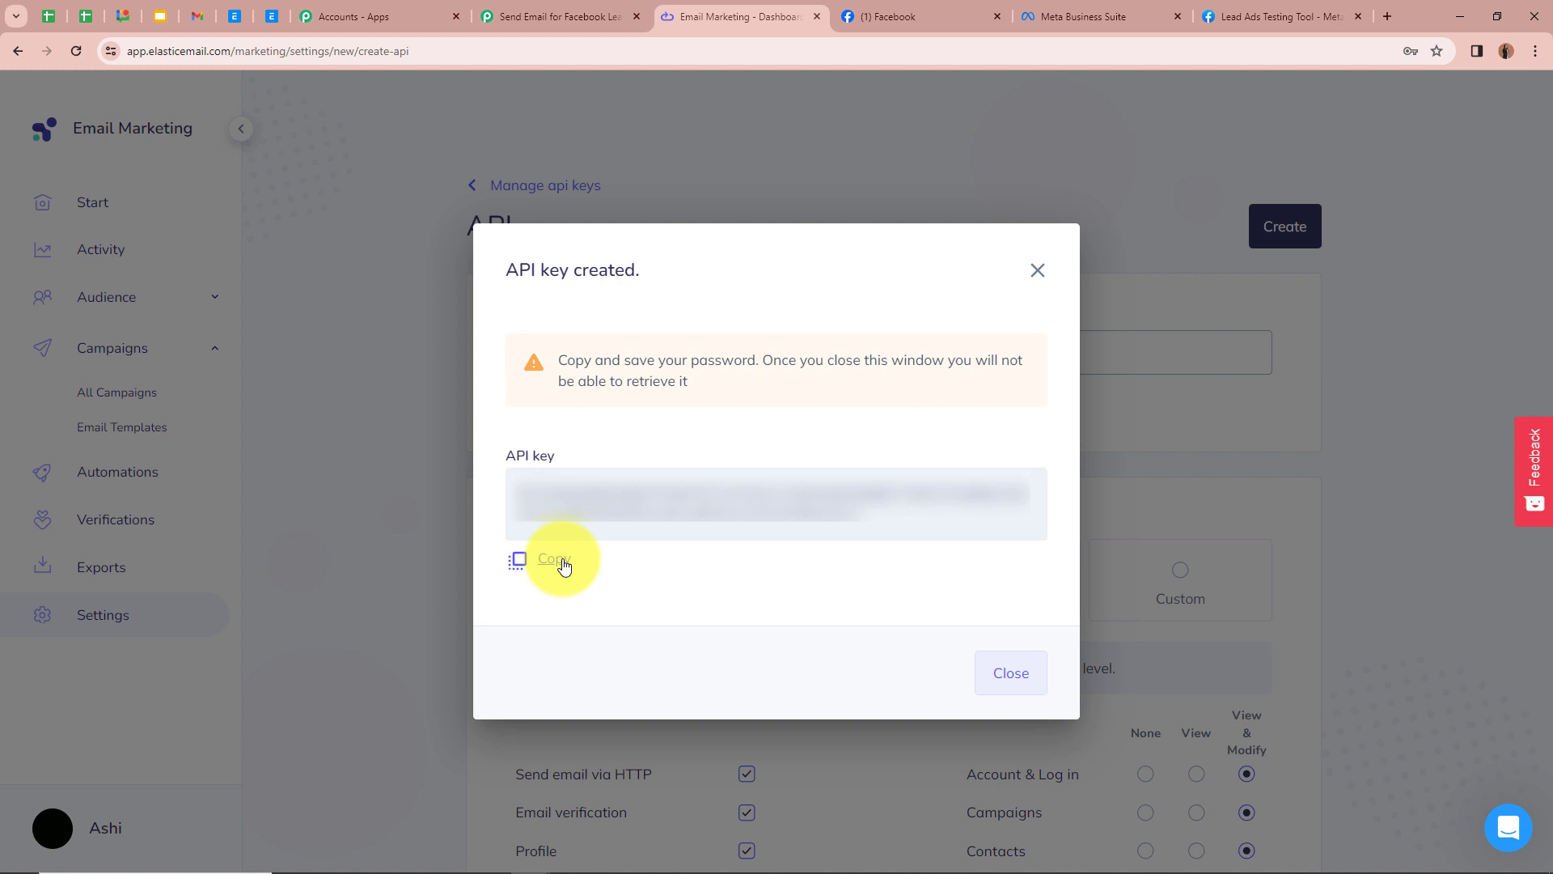
# Step: Paste the new API key into the connection's API Key field and save the connection
pyautogui.click(590, 14)
pyautogui.click(974, 524)
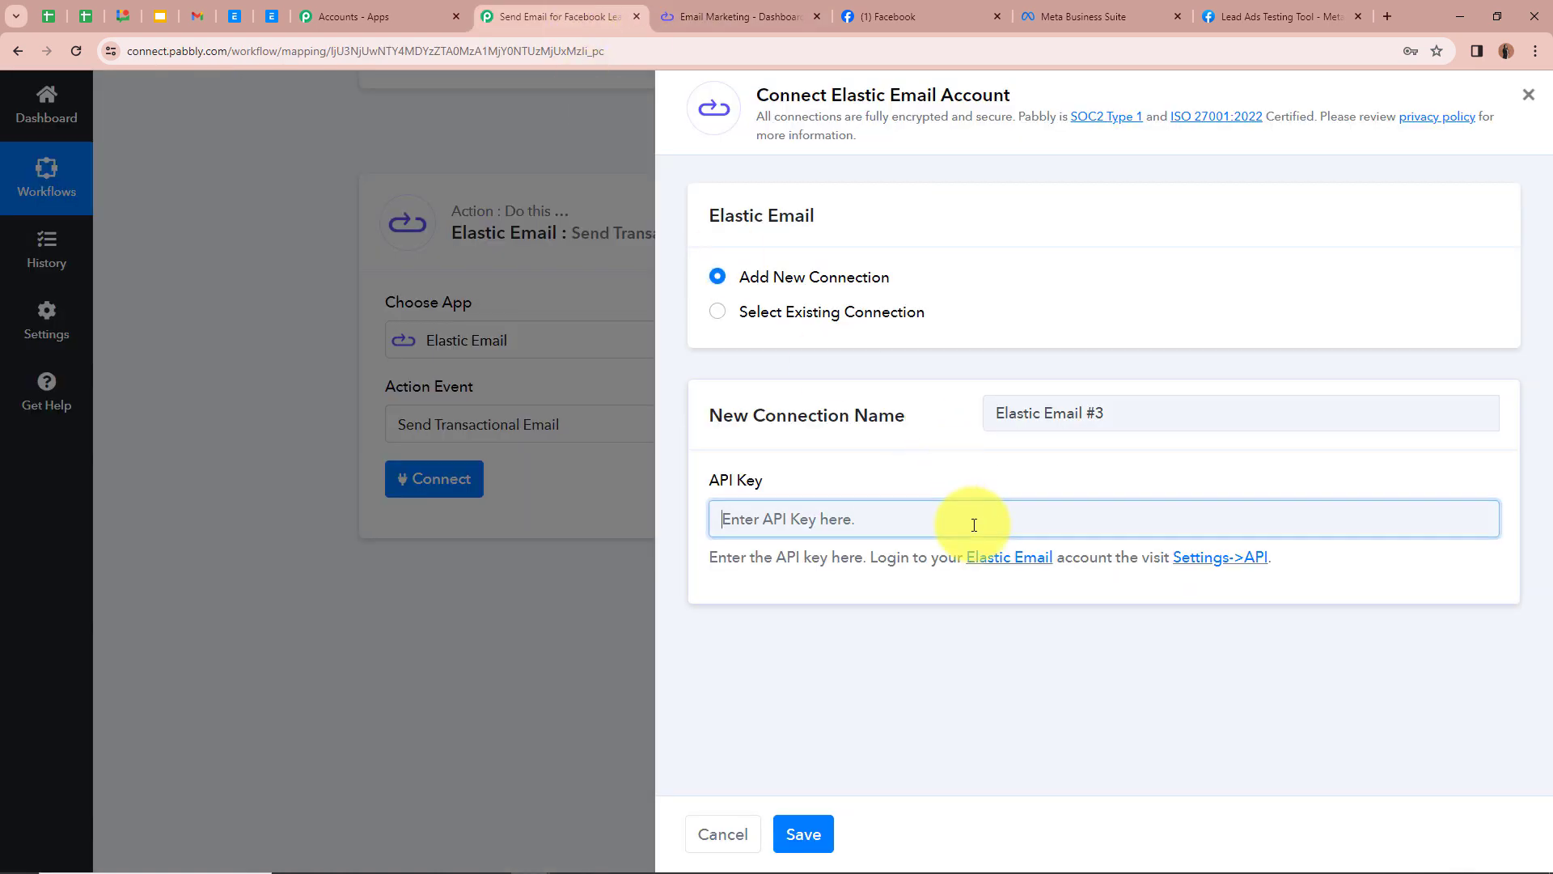
pyautogui.hotkey('ctrl', 'v')
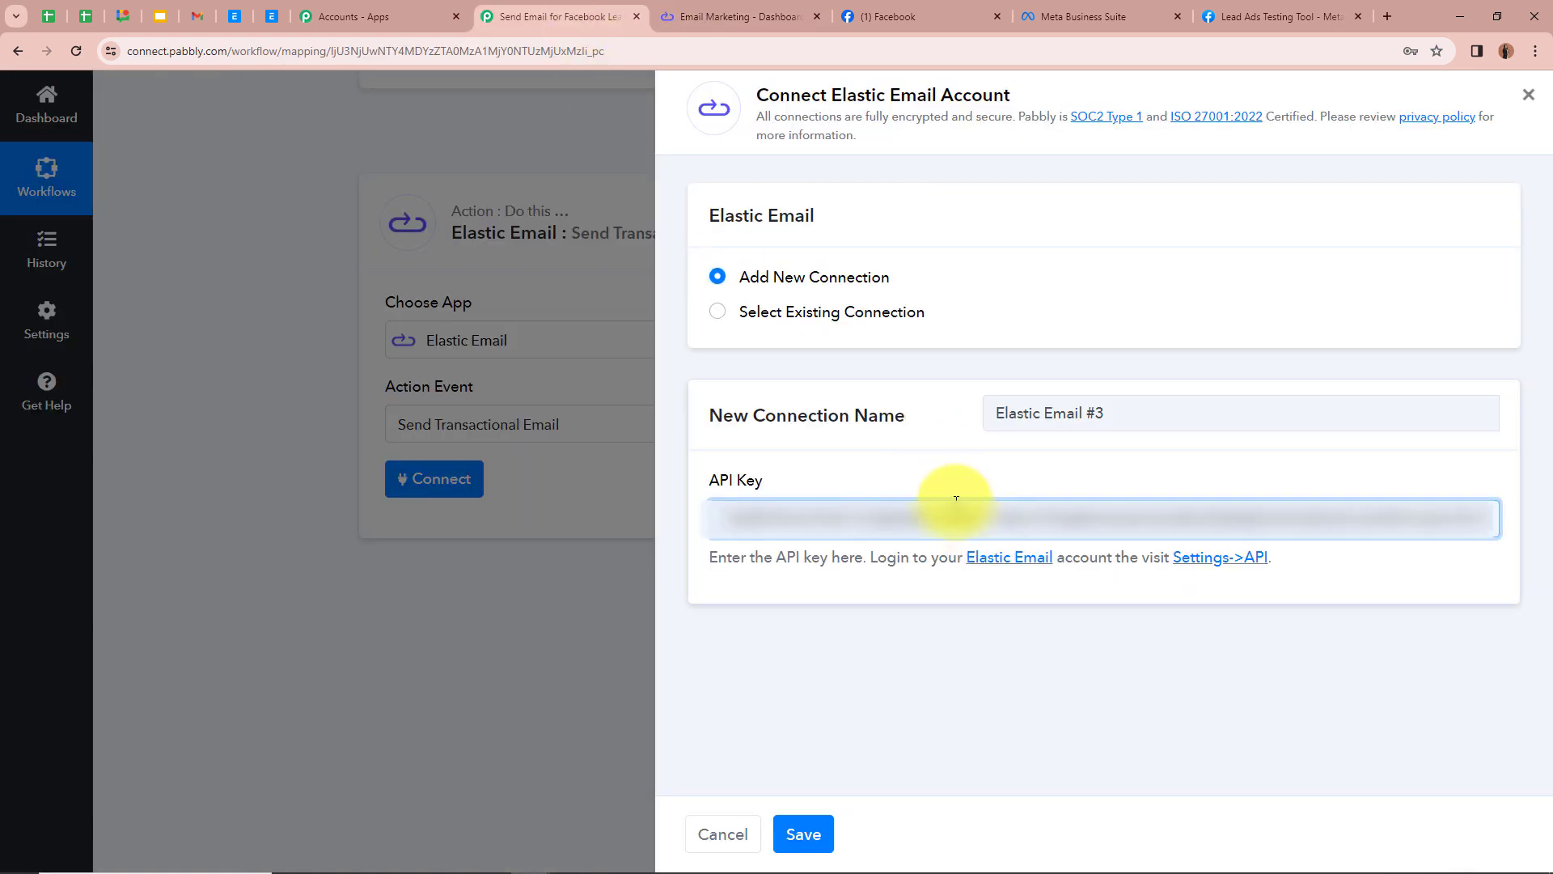
pyautogui.click(803, 834)
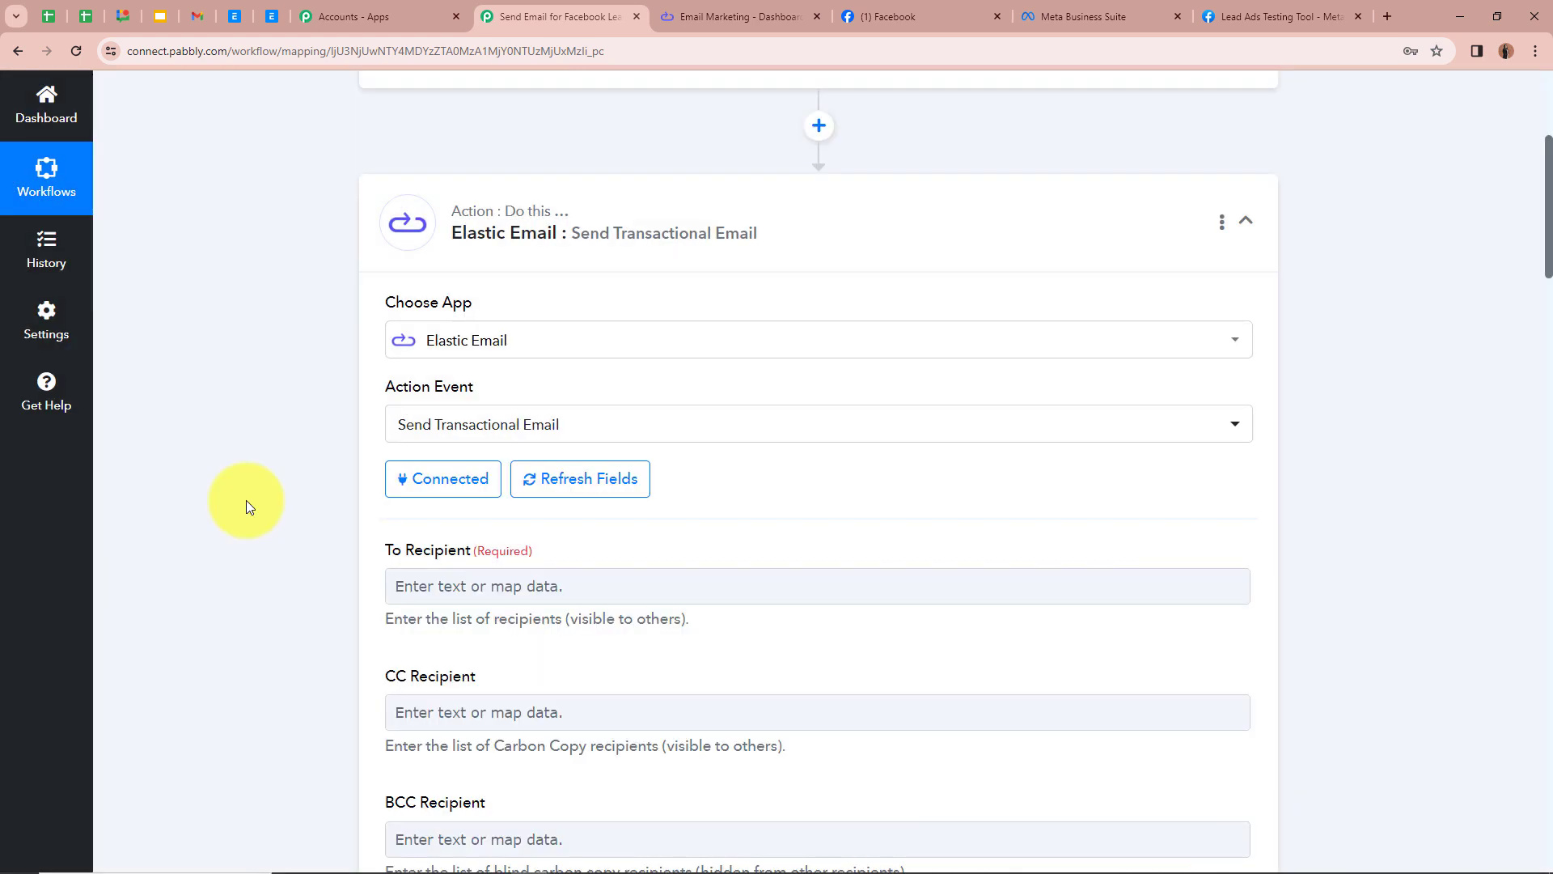
# Step: Map the Facebook lead's Res4 Email field into the To Recipient field
pyautogui.scroll(-3, 244, 495)
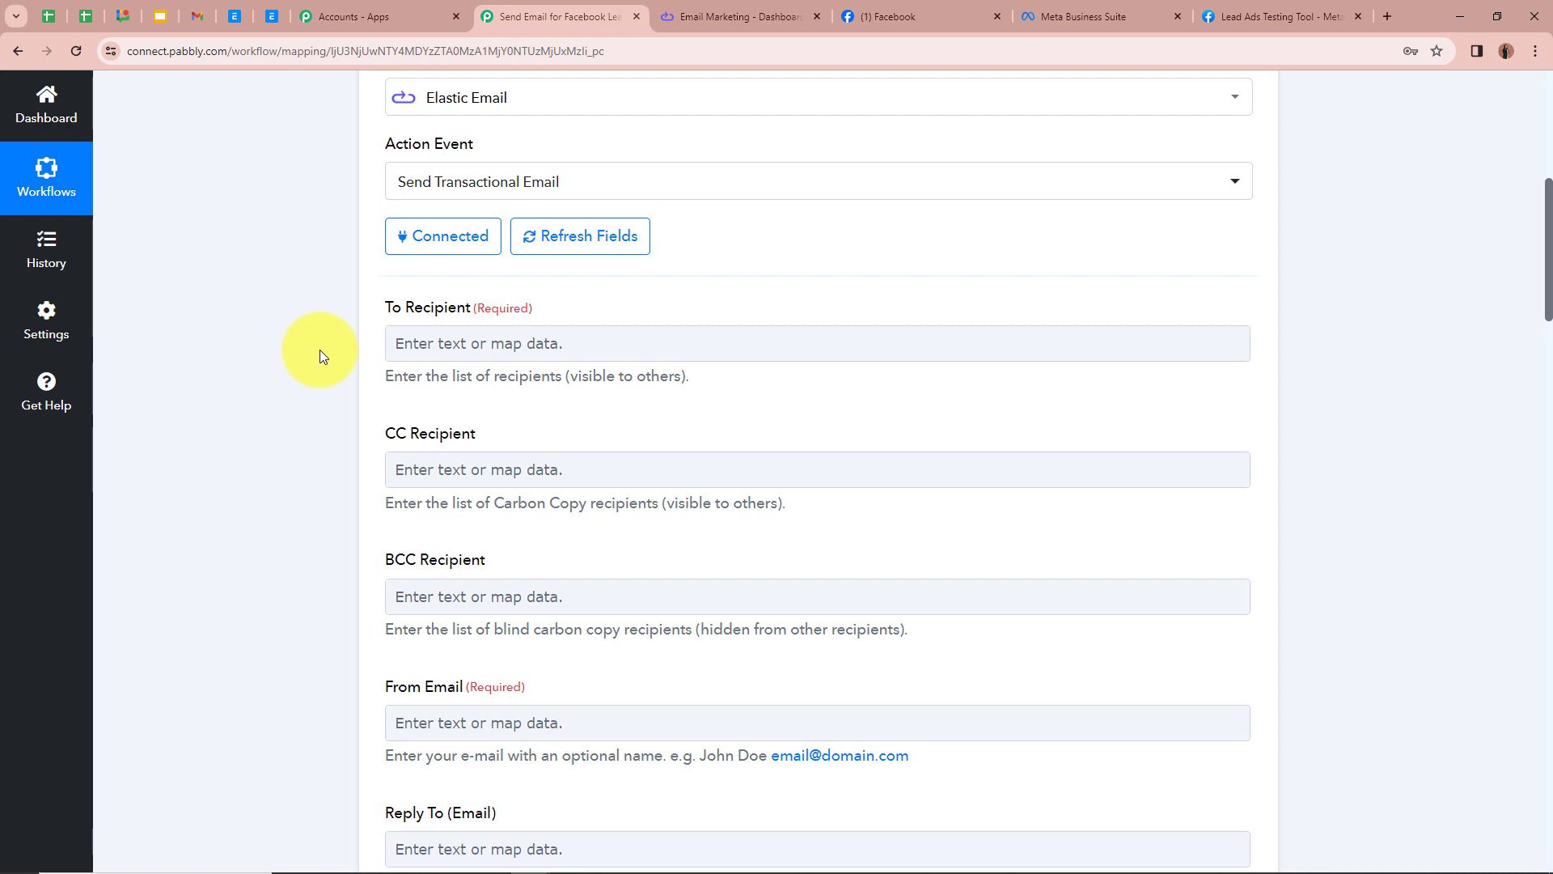
pyautogui.scroll(8, 319, 350)
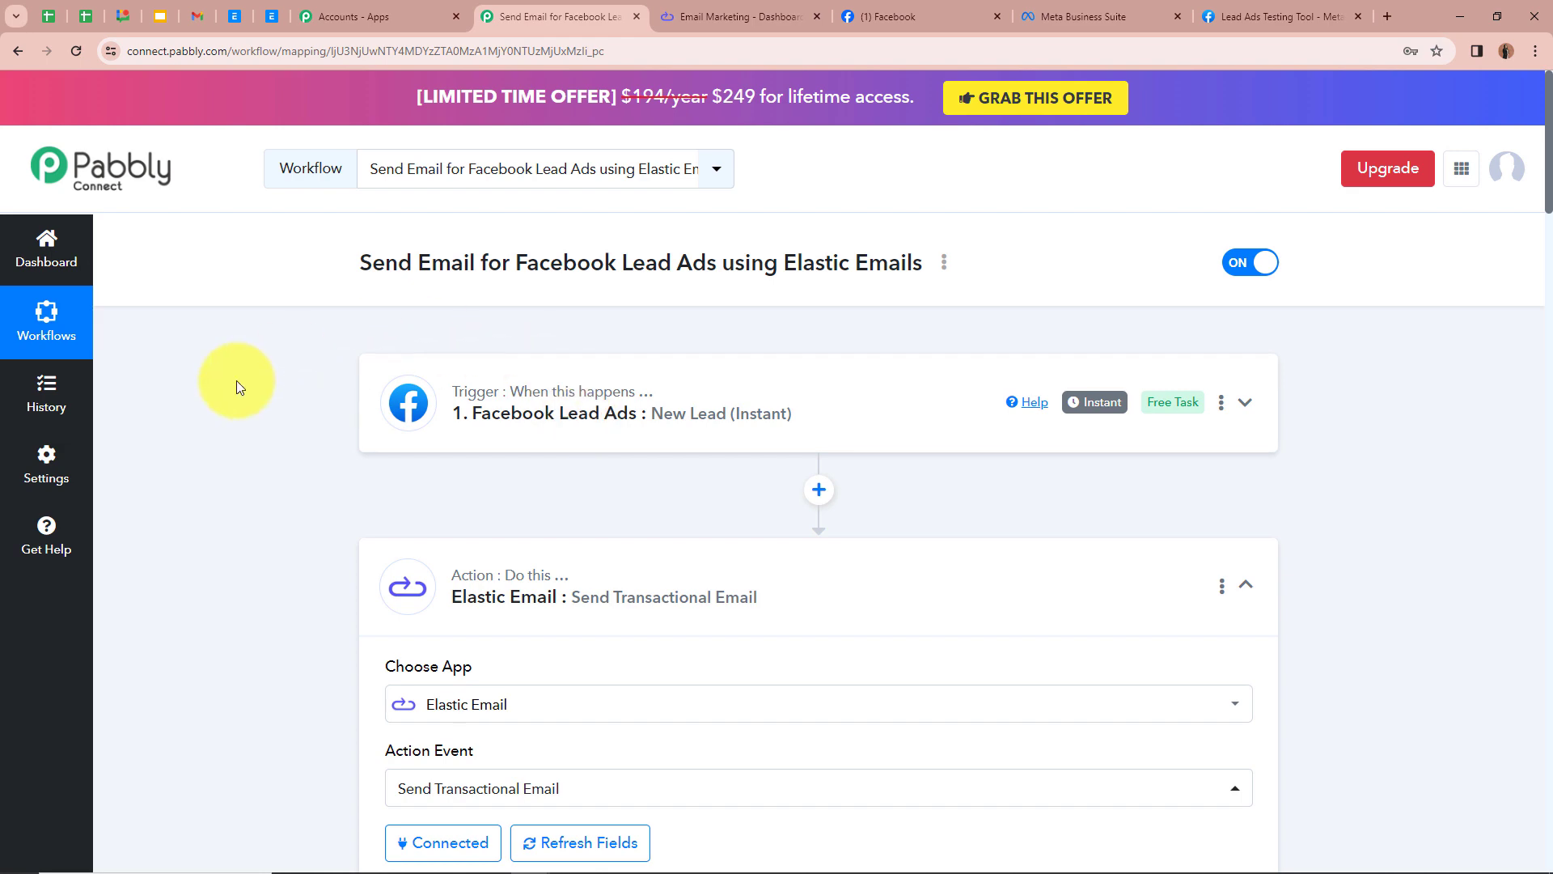
pyautogui.scroll(-6, 237, 380)
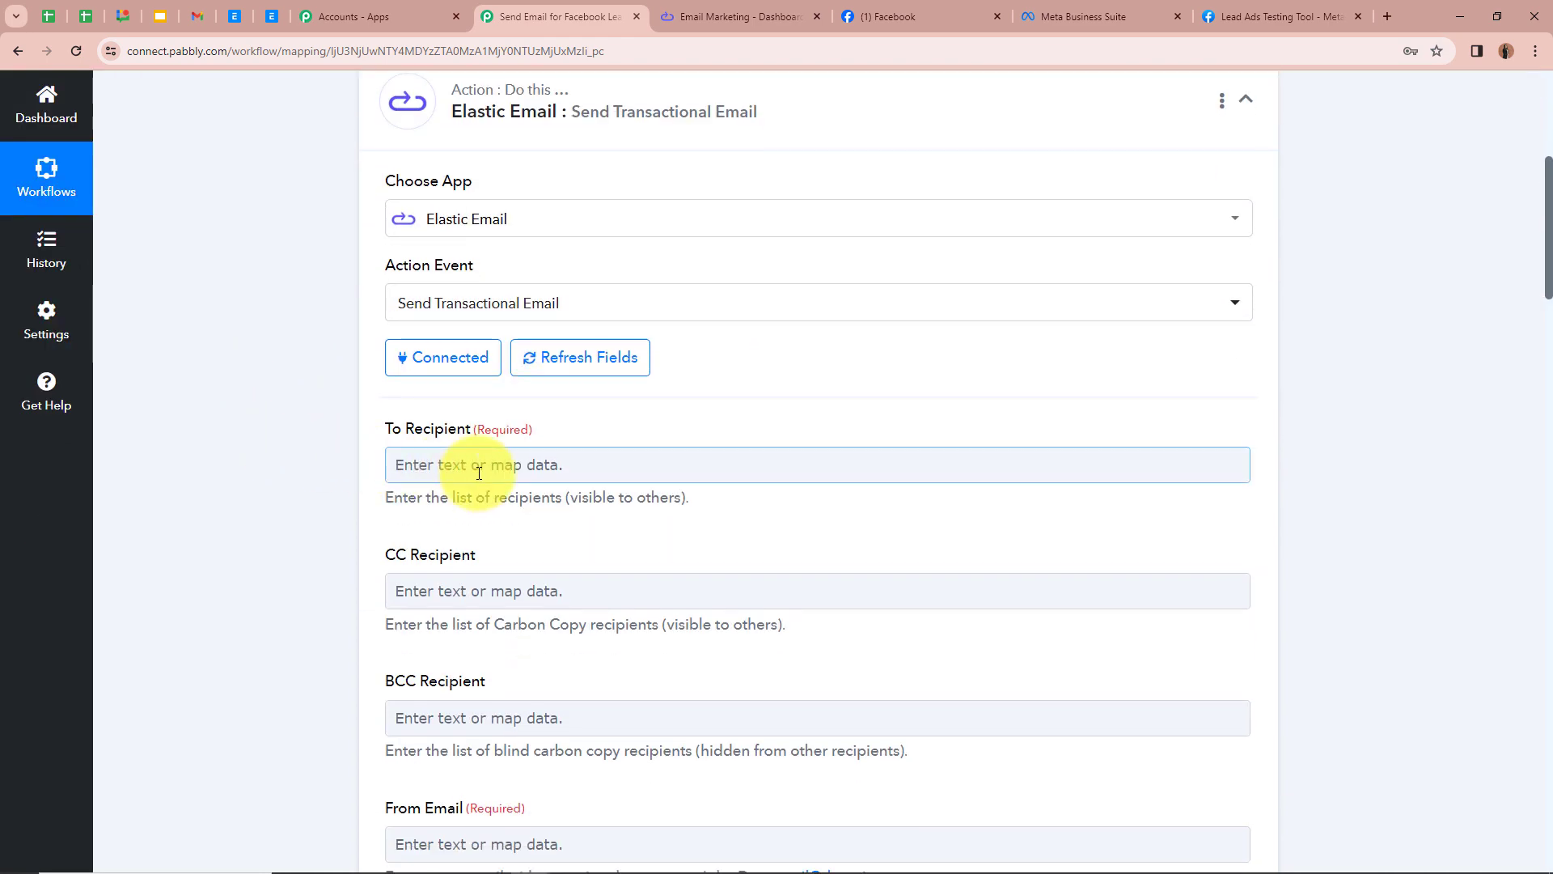
pyautogui.click(397, 465)
pyautogui.scroll(-1, 287, 451)
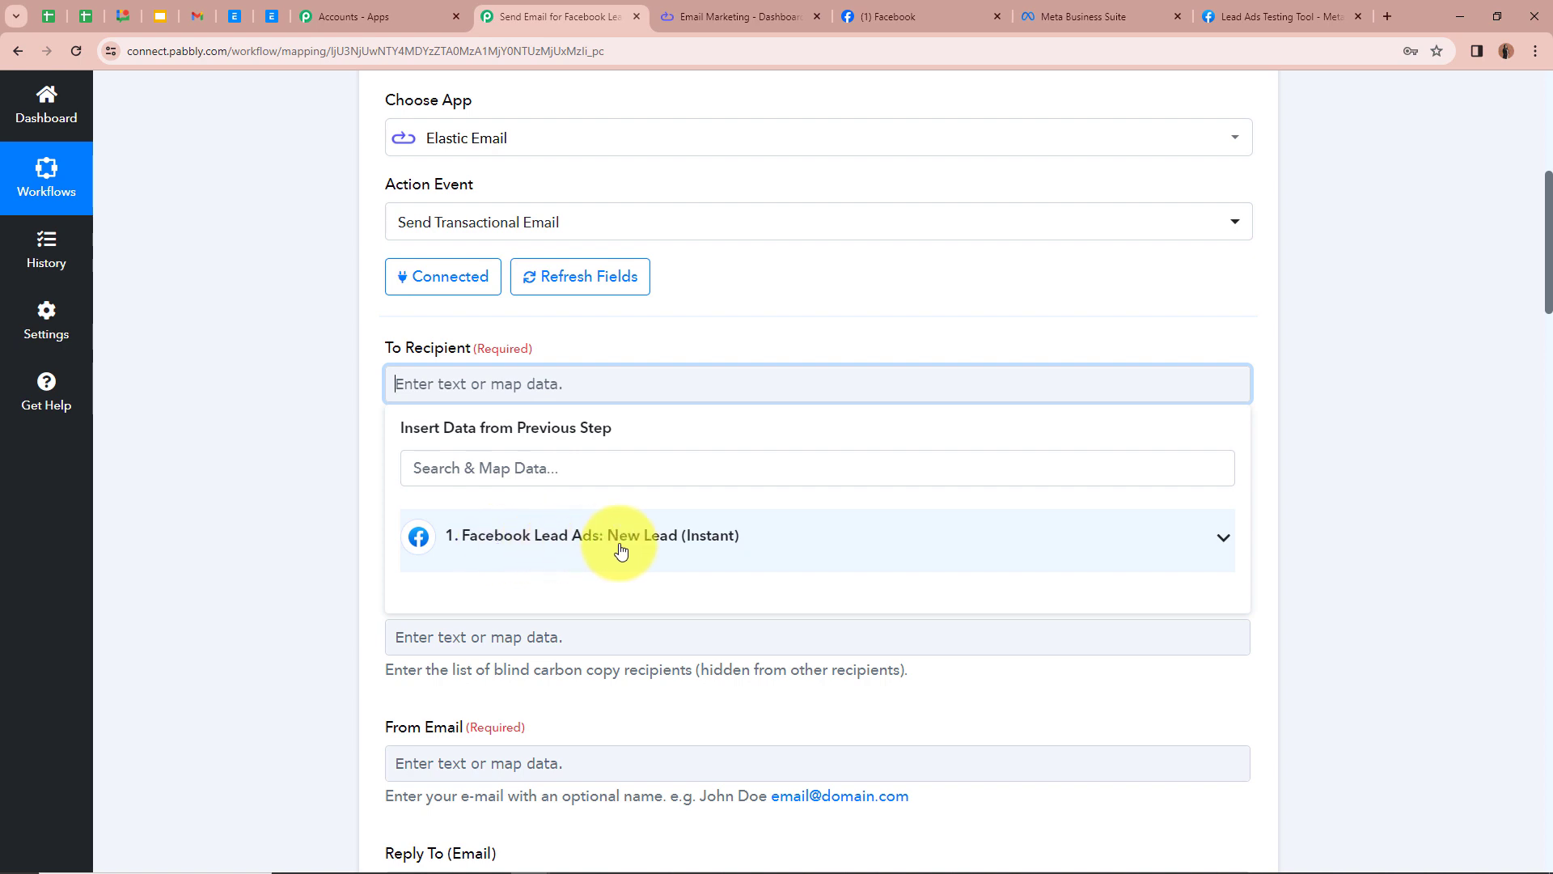
pyautogui.click(1225, 544)
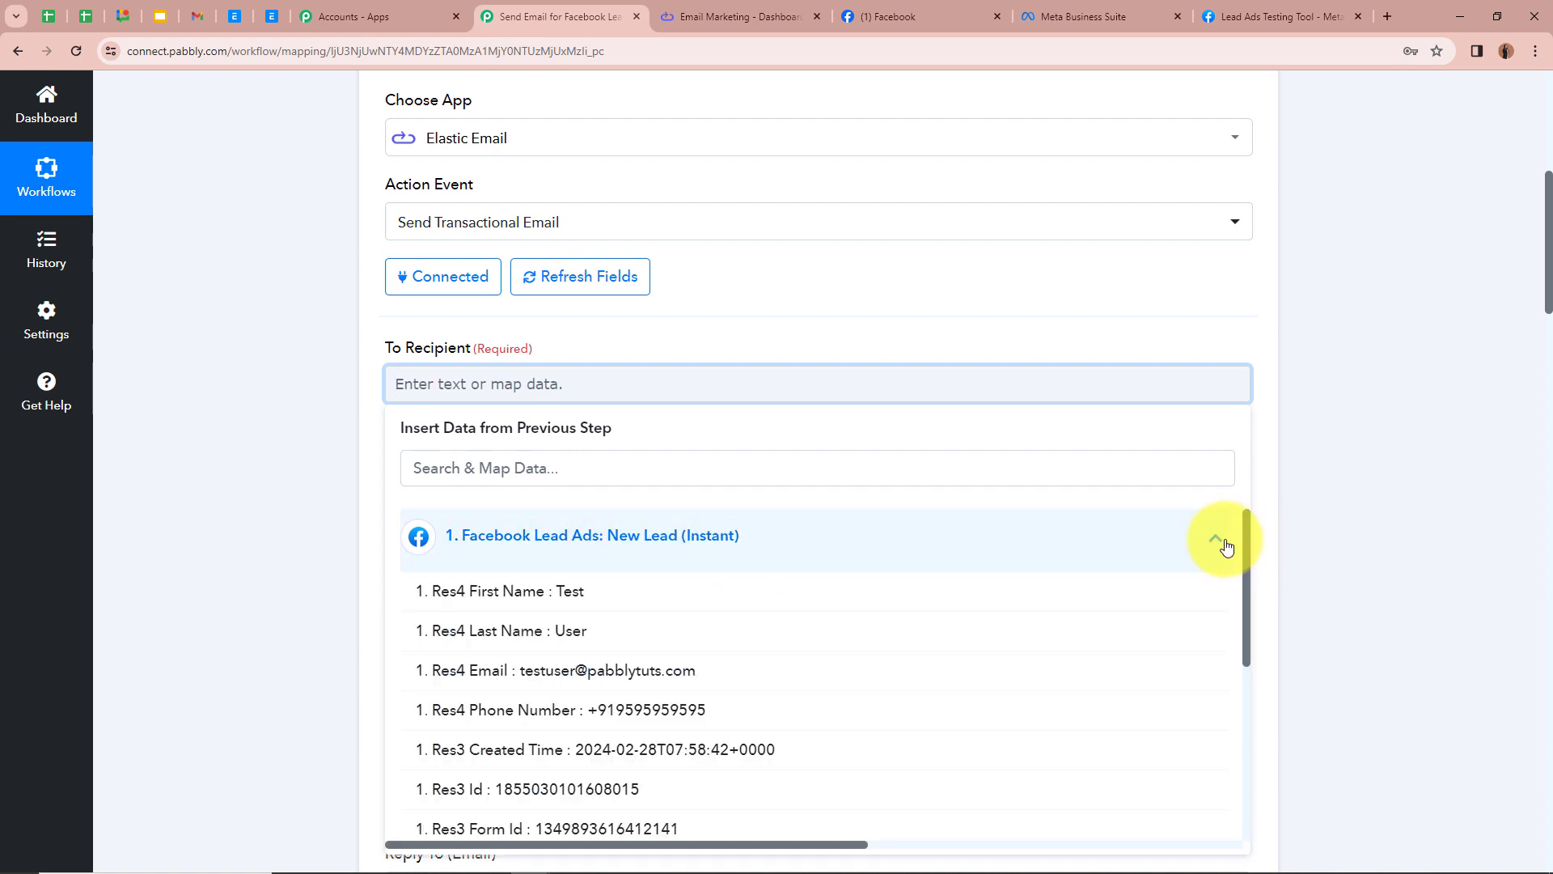
pyautogui.scroll(-2, 921, 574)
pyautogui.scroll(1, 922, 576)
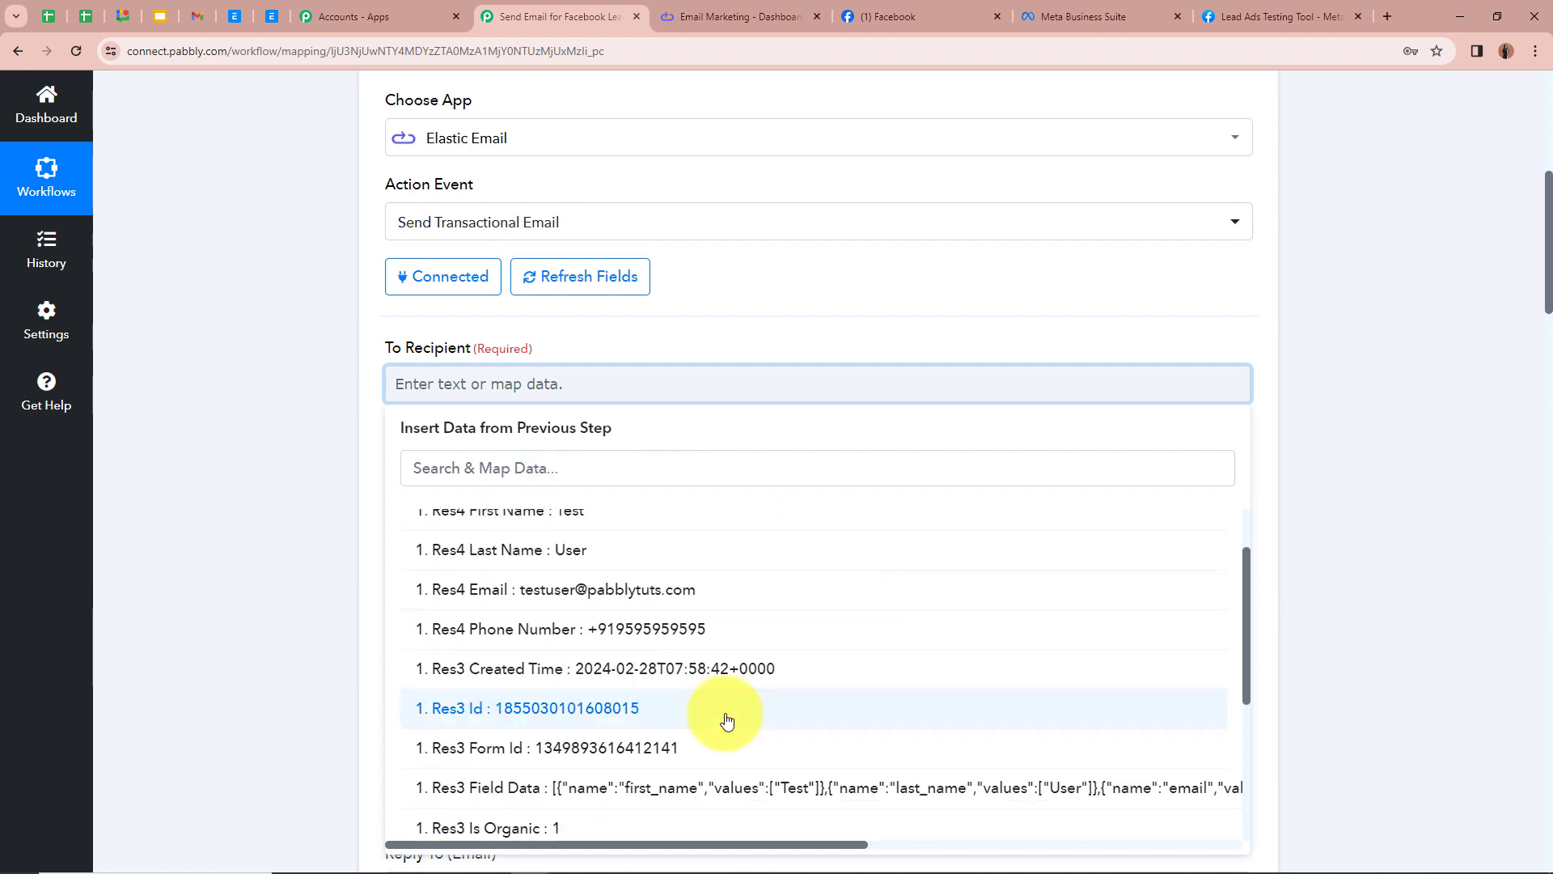
pyautogui.scroll(1, 599, 589)
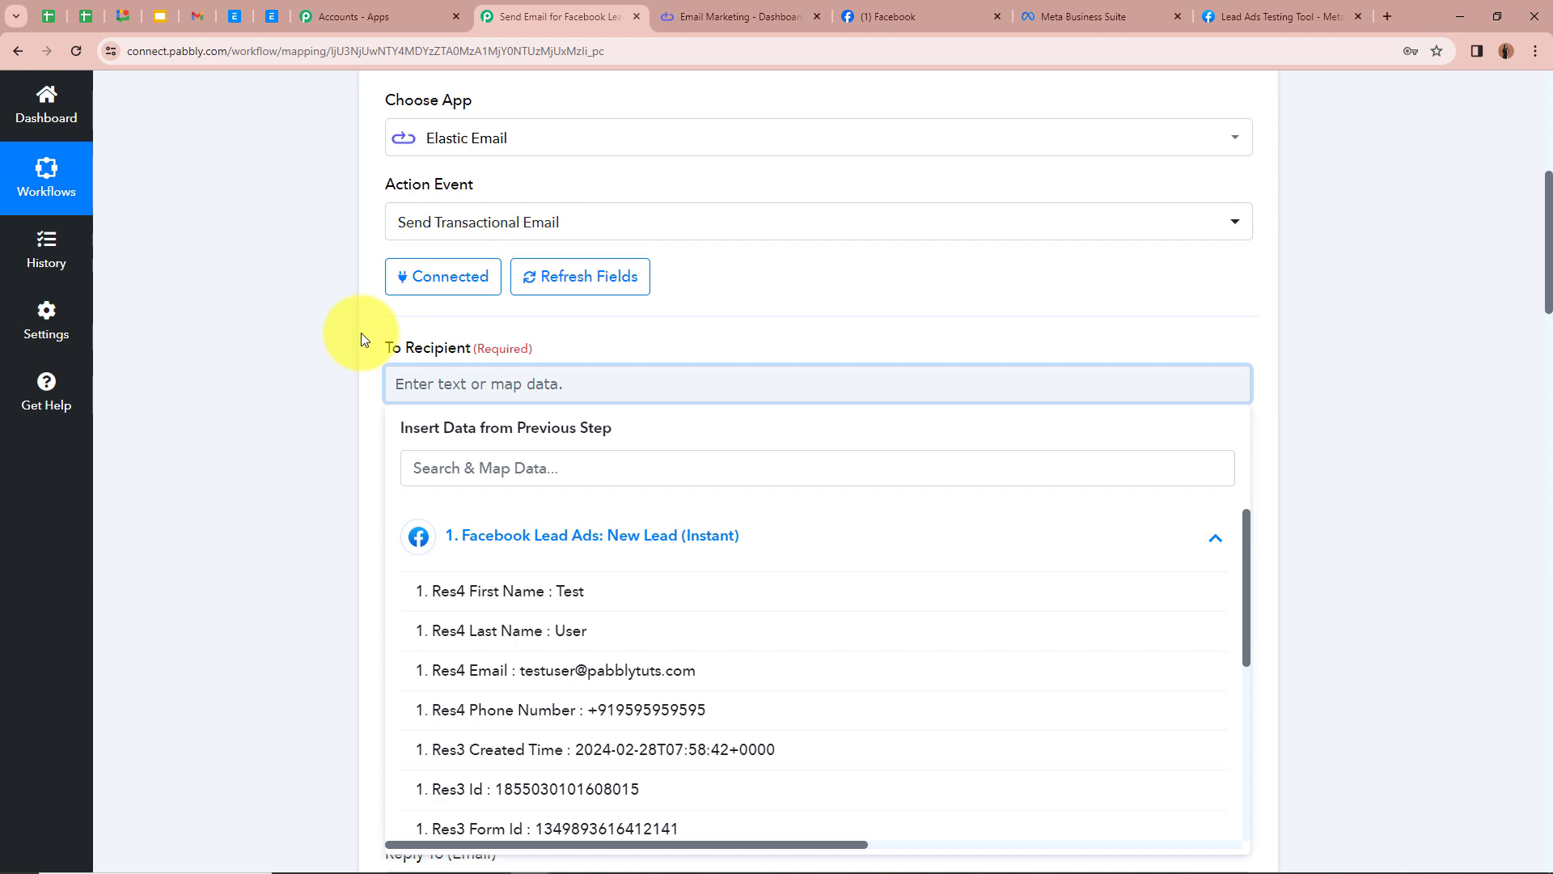
pyautogui.scroll(-1, 361, 332)
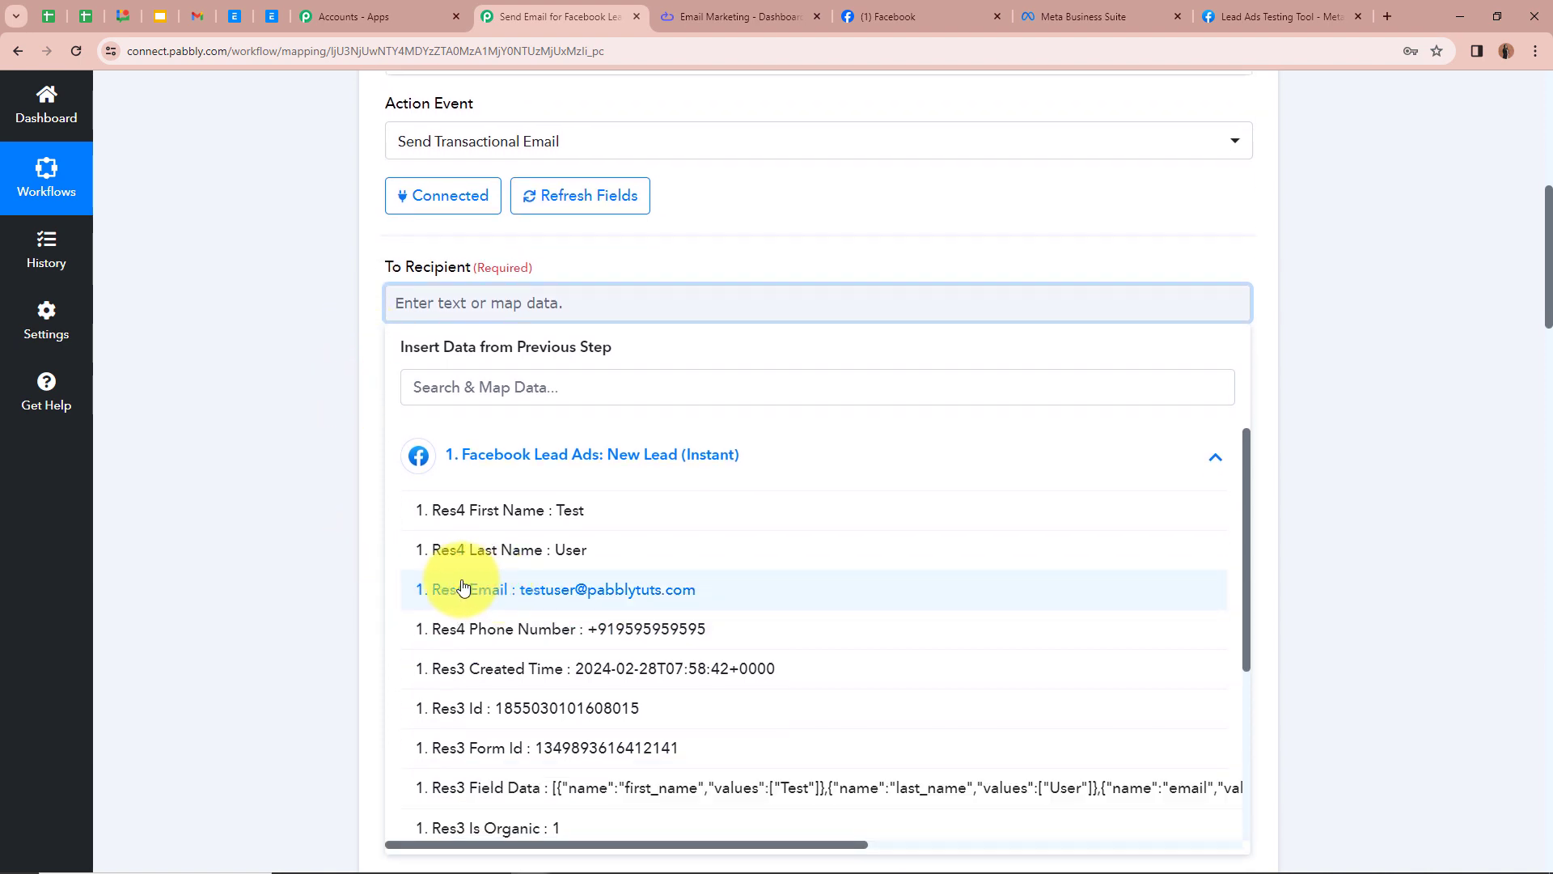
pyautogui.click(528, 592)
pyautogui.click(325, 458)
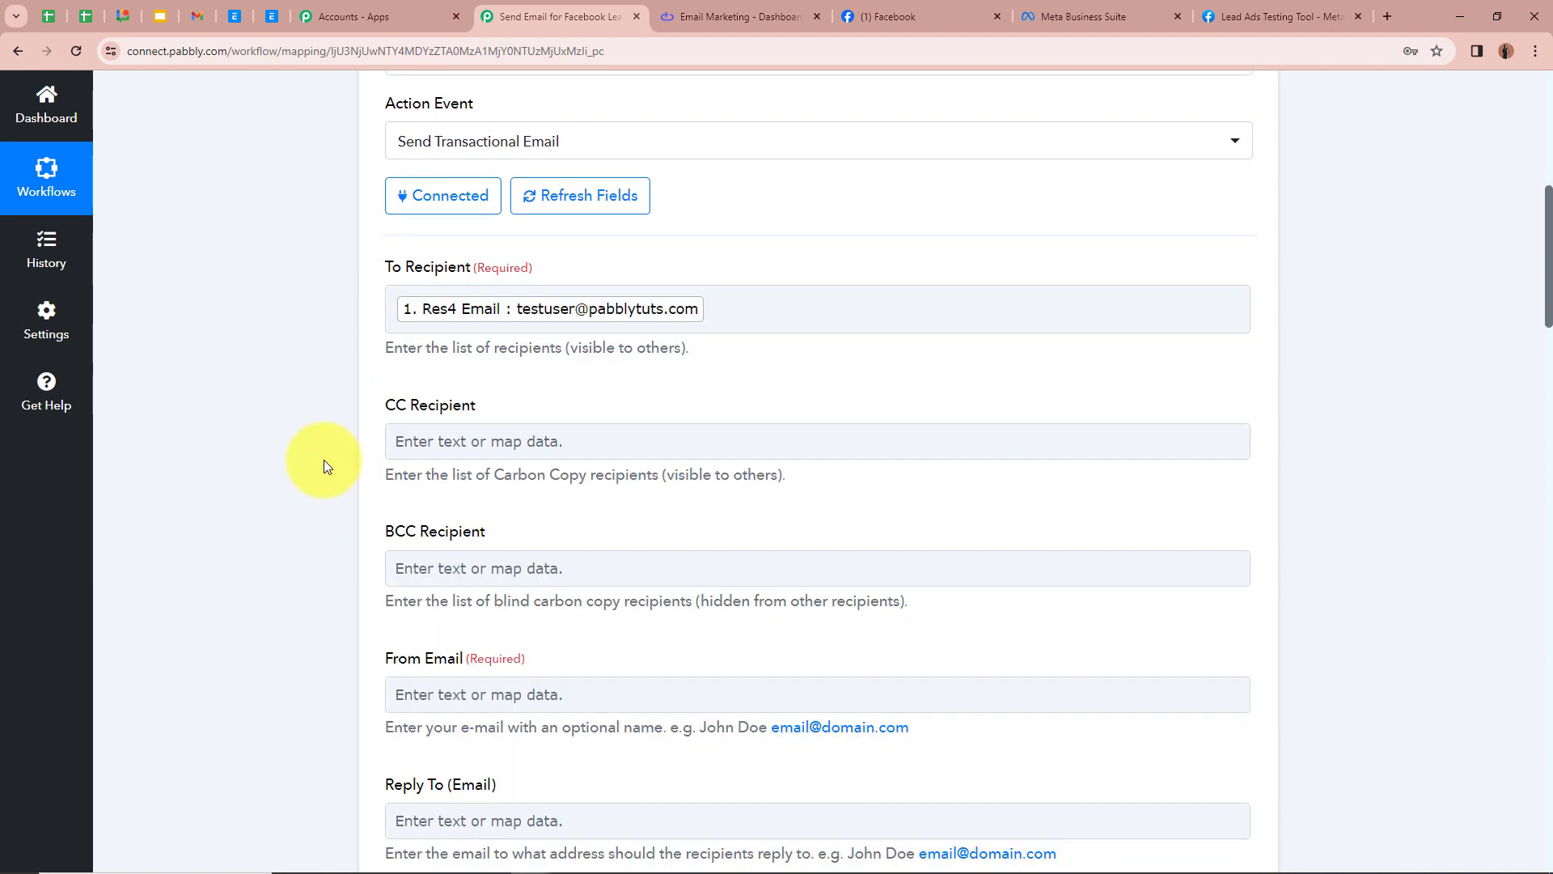
# Step: Enter the sender's e-mail address in the From Email field
pyautogui.scroll(3, 493, 230)
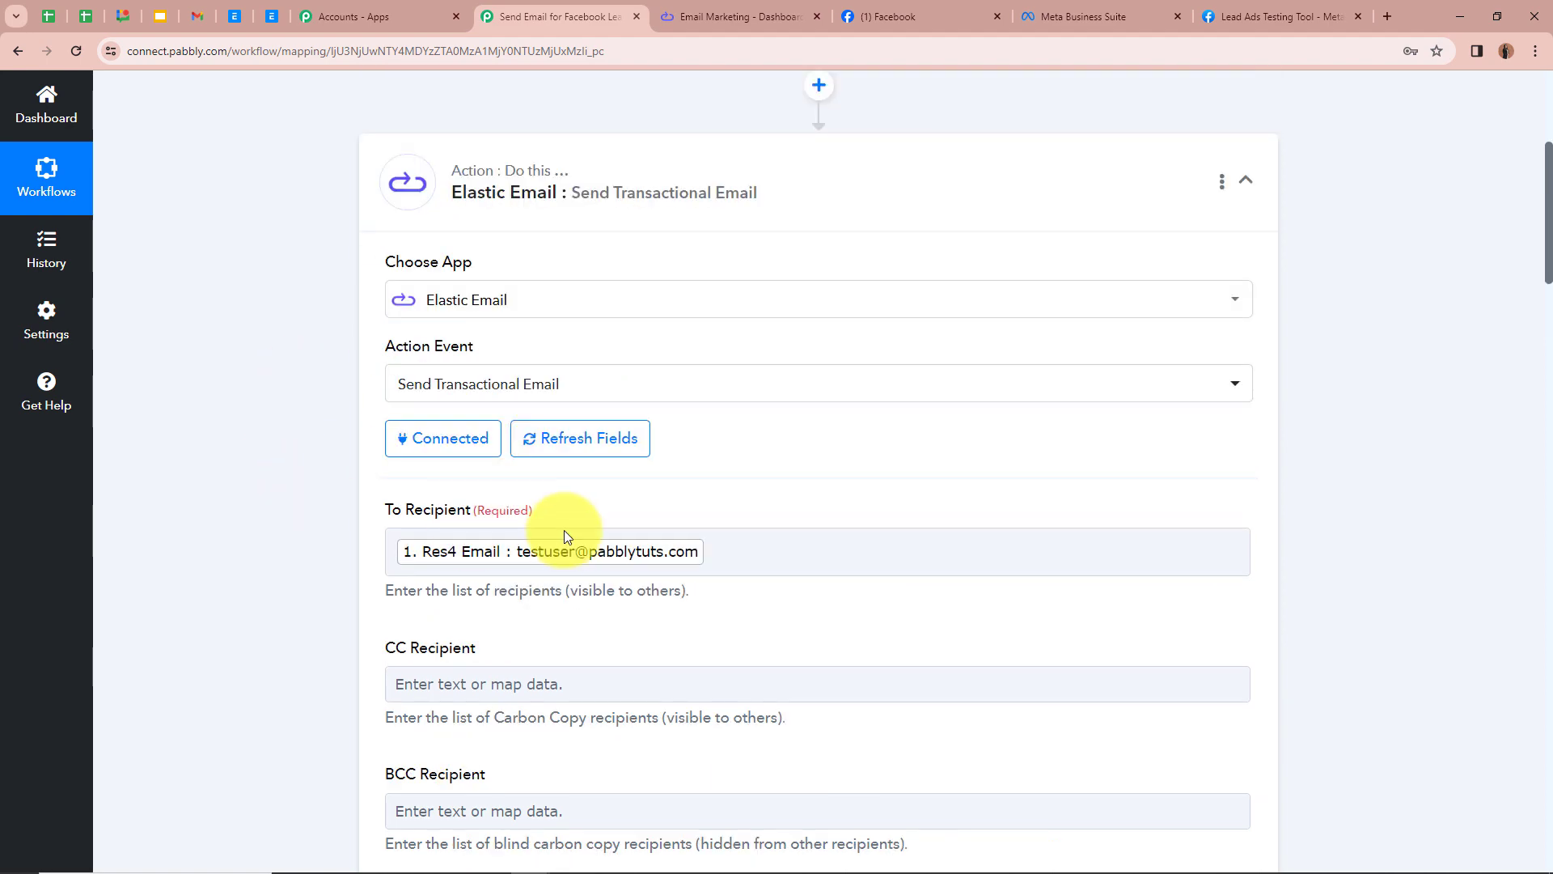
pyautogui.scroll(5, 327, 526)
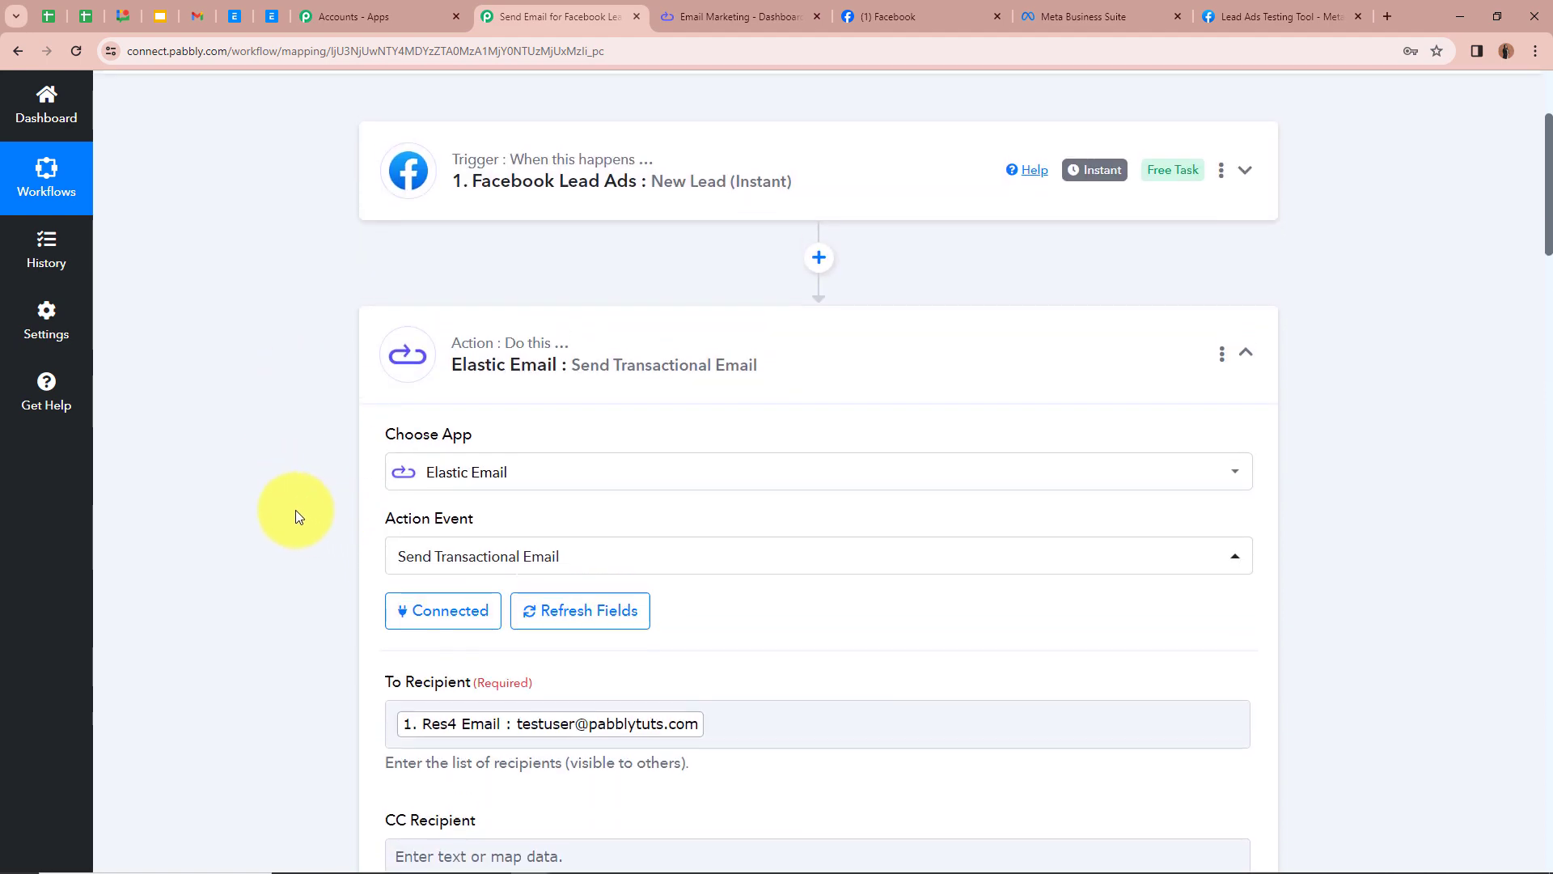
pyautogui.scroll(-1, 279, 468)
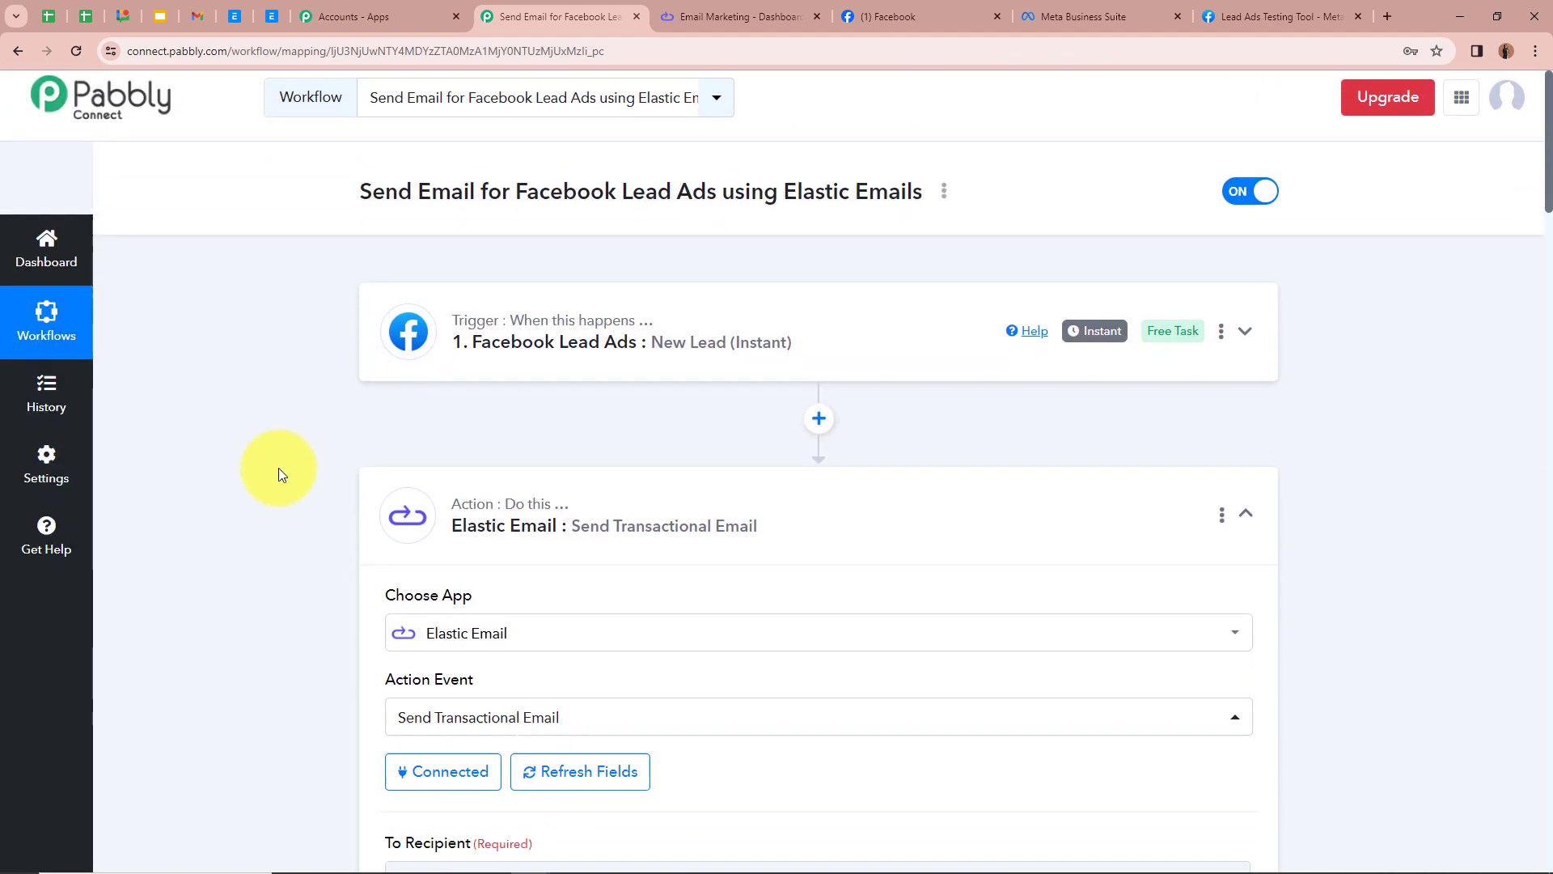
pyautogui.scroll(-4, 339, 491)
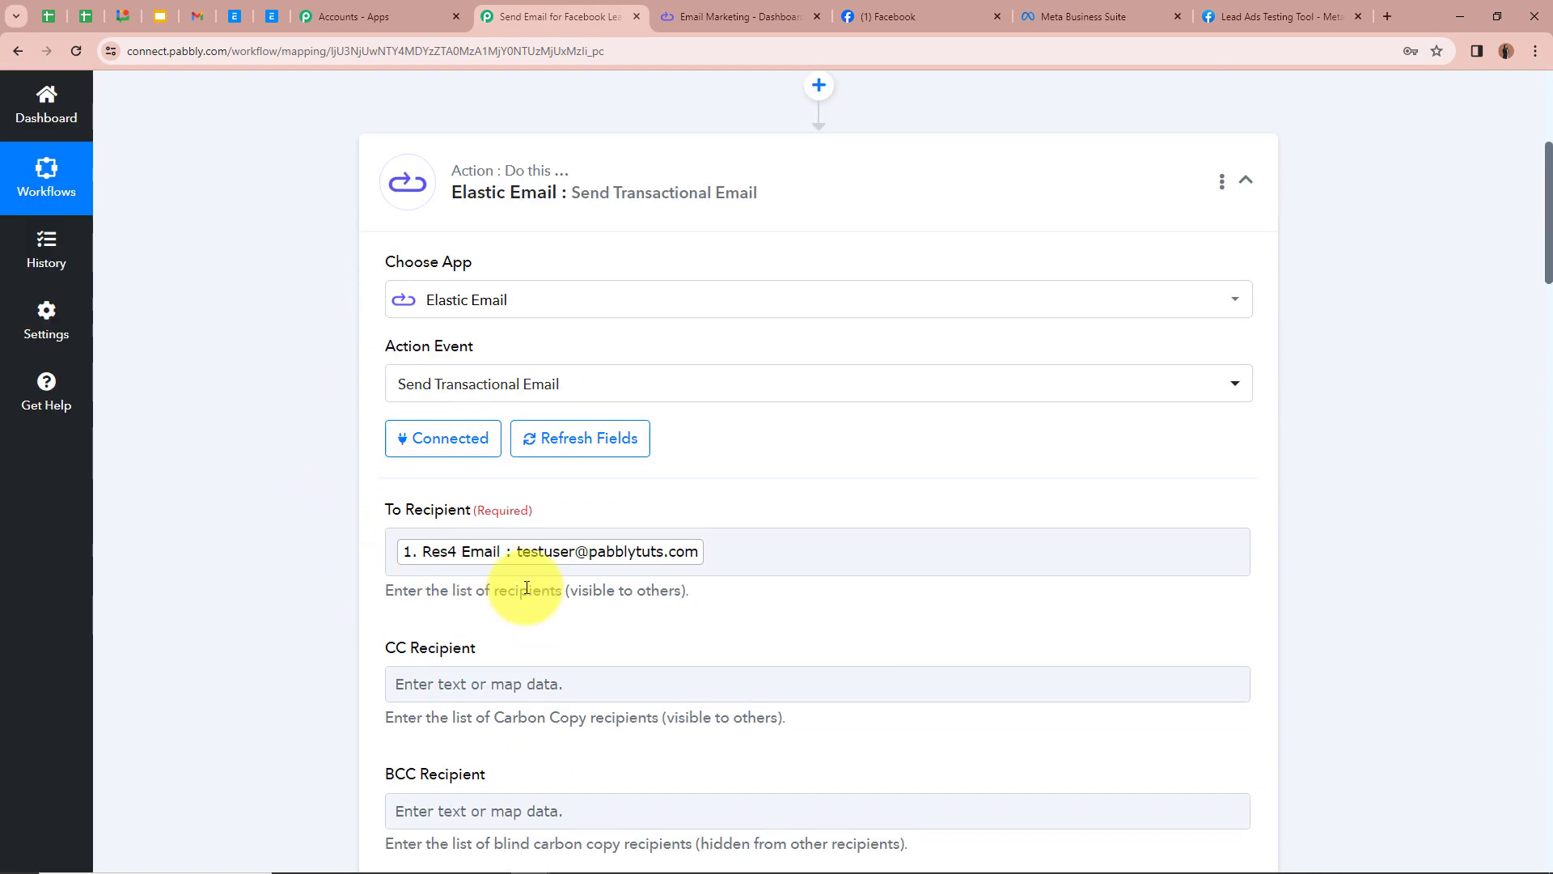
pyautogui.scroll(-1, 273, 542)
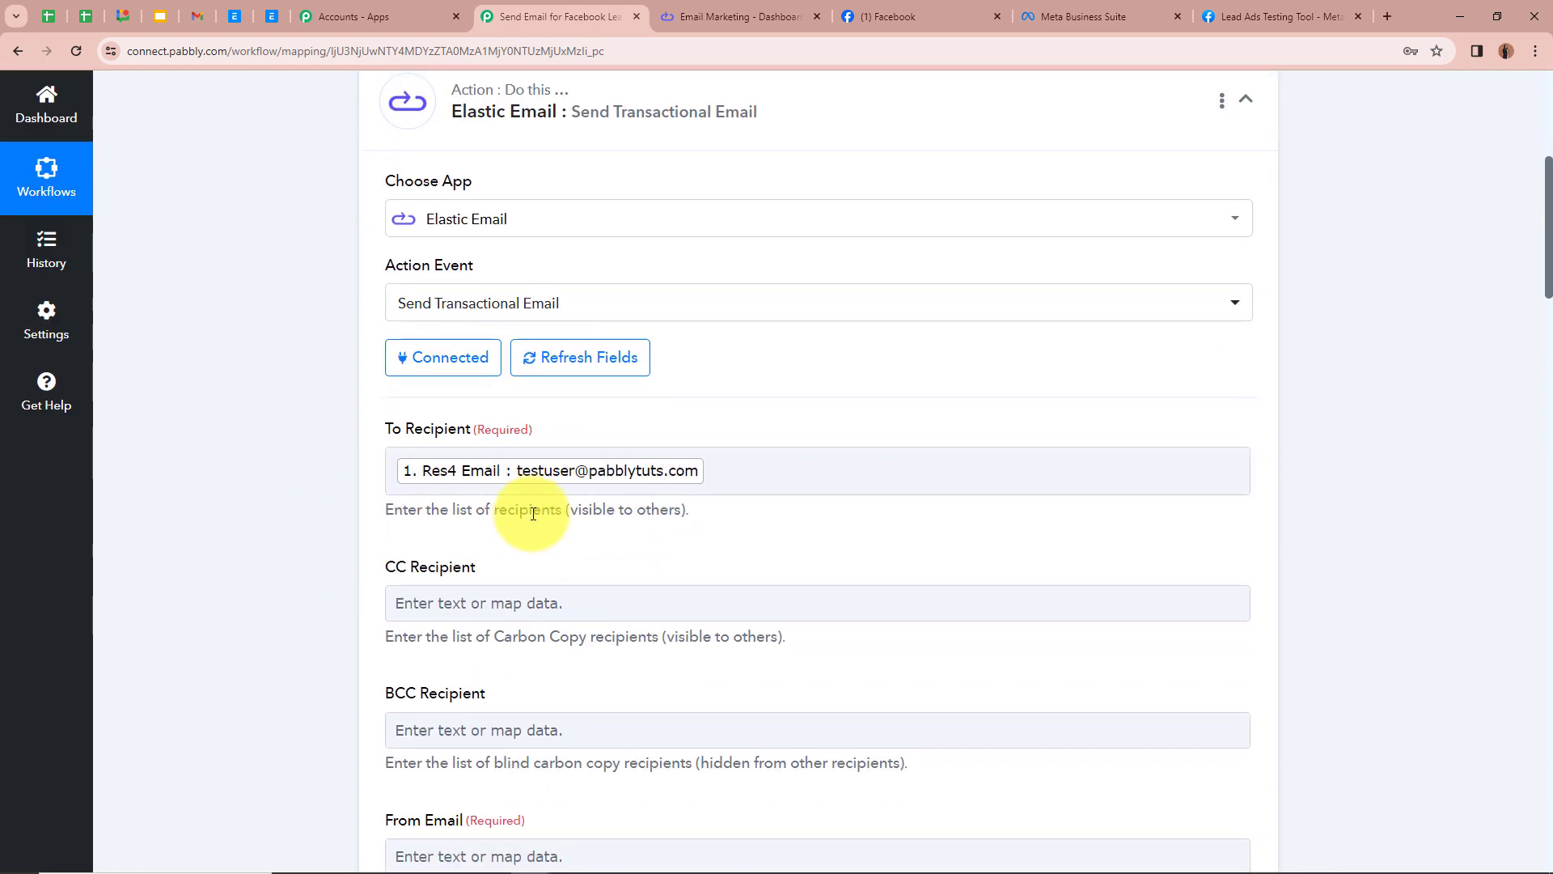
pyautogui.scroll(-2, 707, 514)
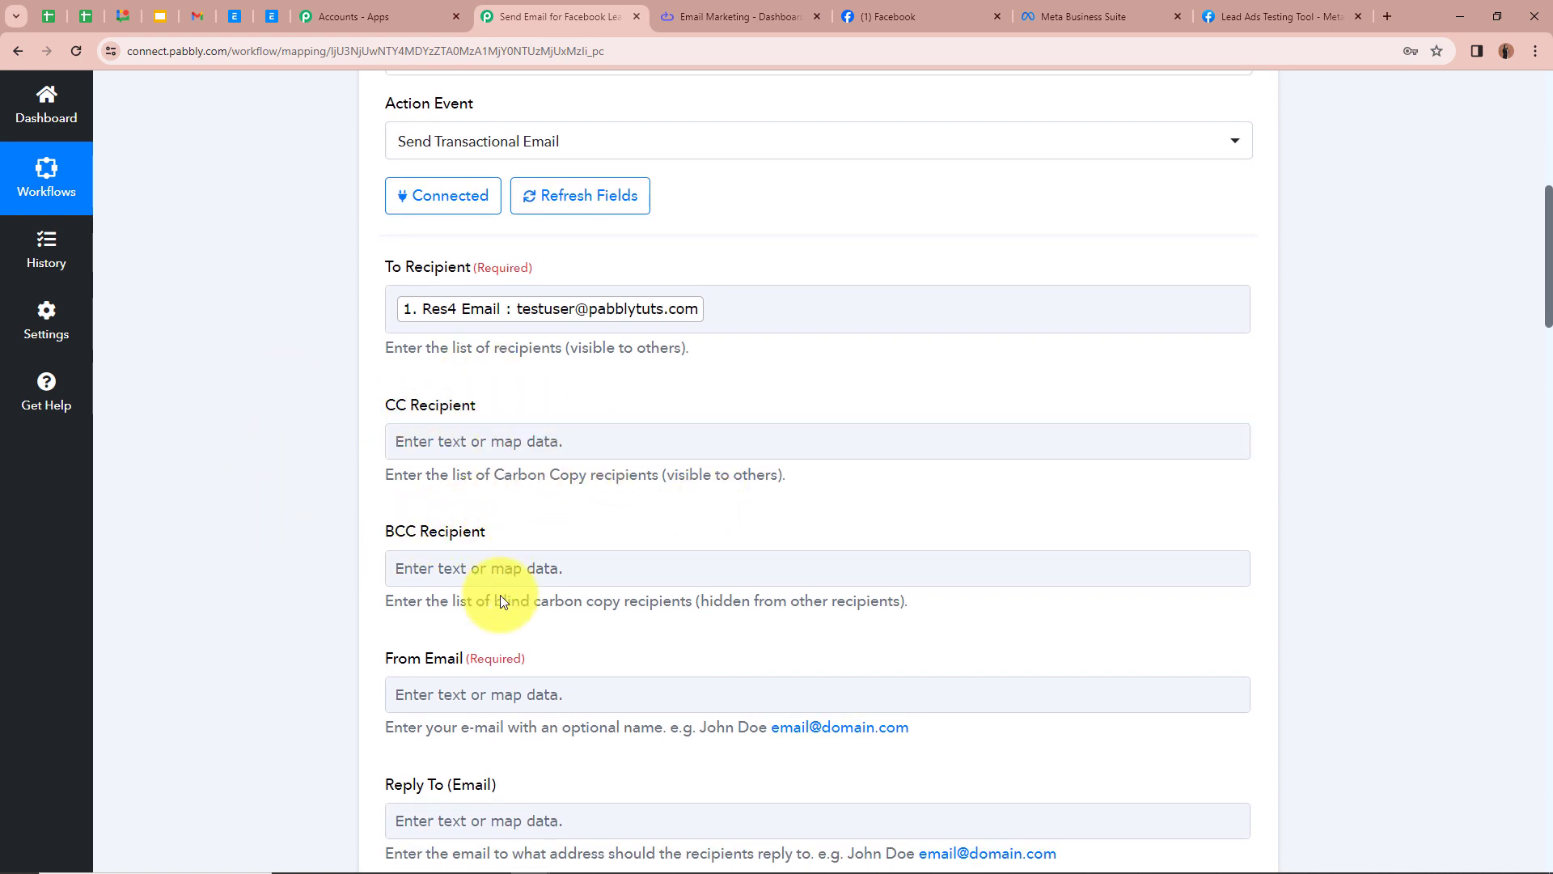
pyautogui.scroll(-2, 340, 430)
pyautogui.scroll(-2, 318, 337)
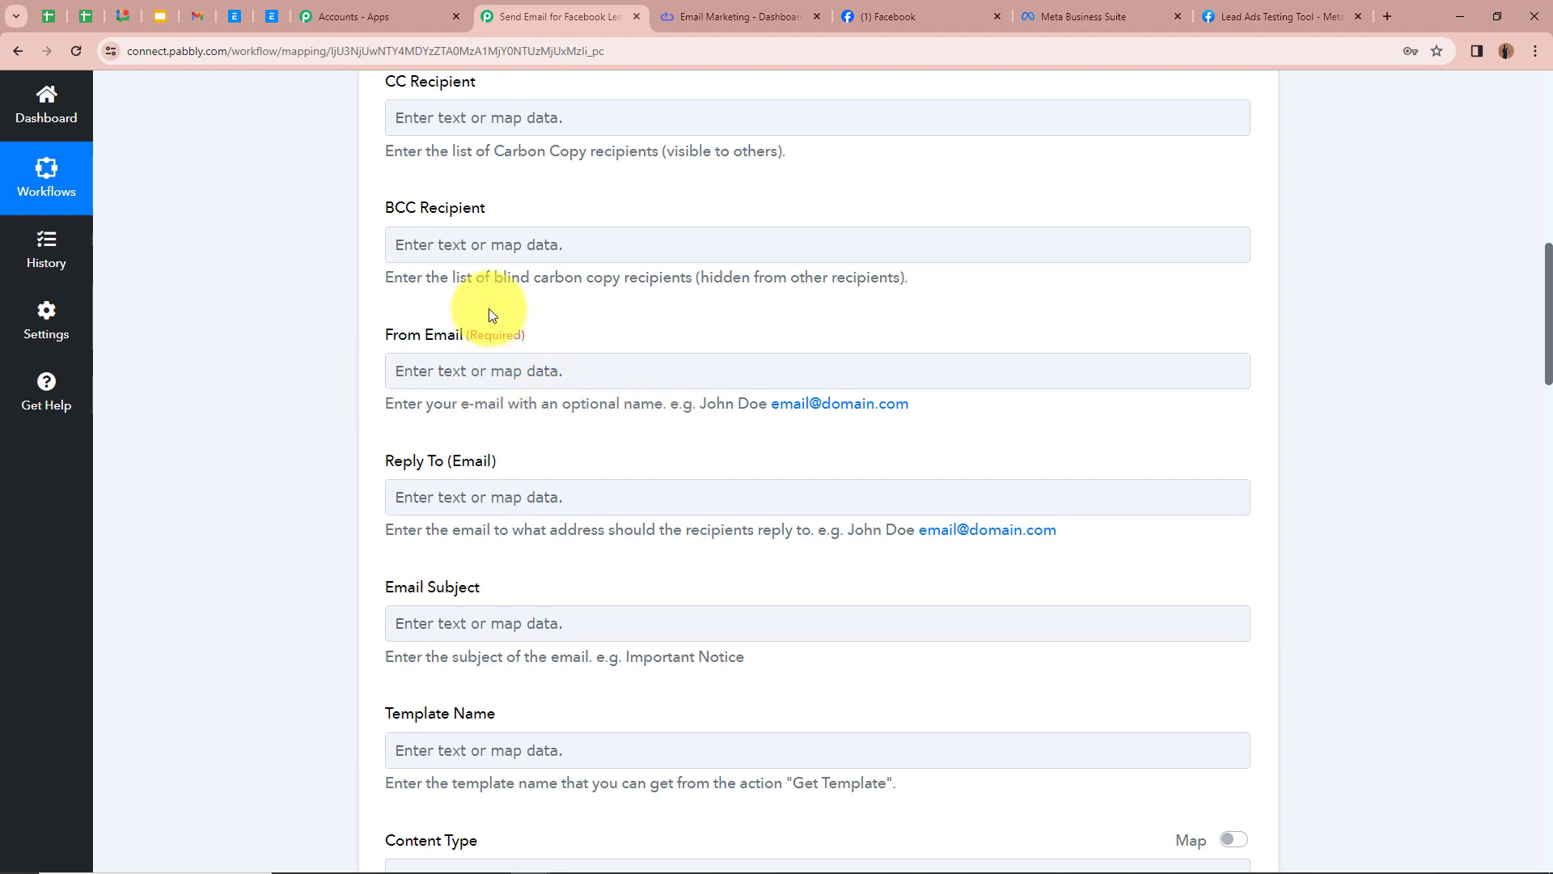
pyautogui.scroll(-1, 532, 291)
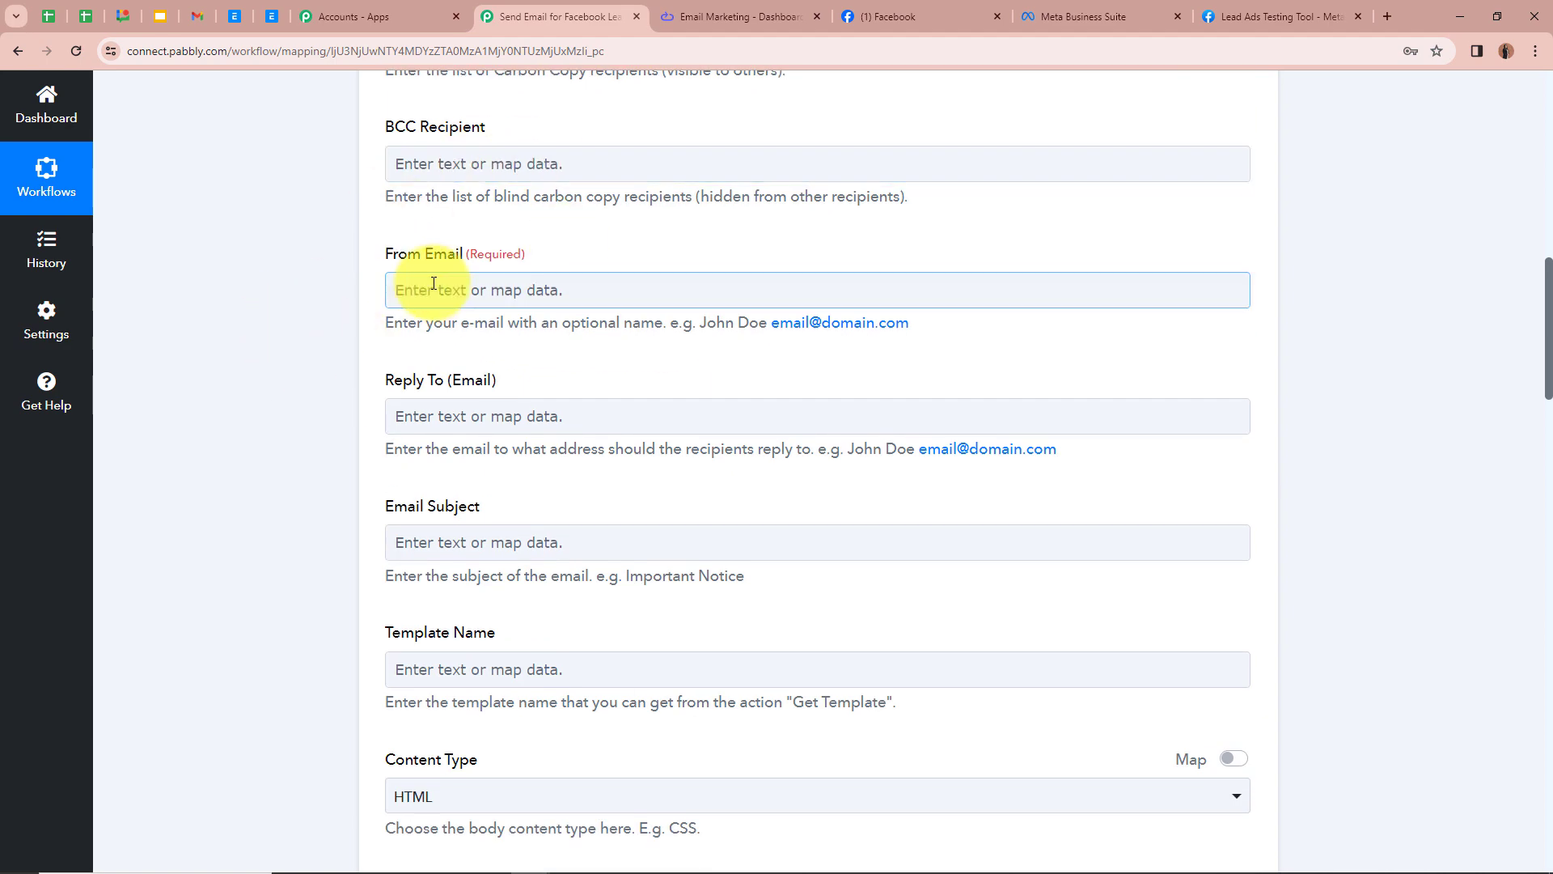
pyautogui.scroll(4, 260, 284)
pyautogui.click(469, 218)
pyautogui.scroll(-3, 309, 365)
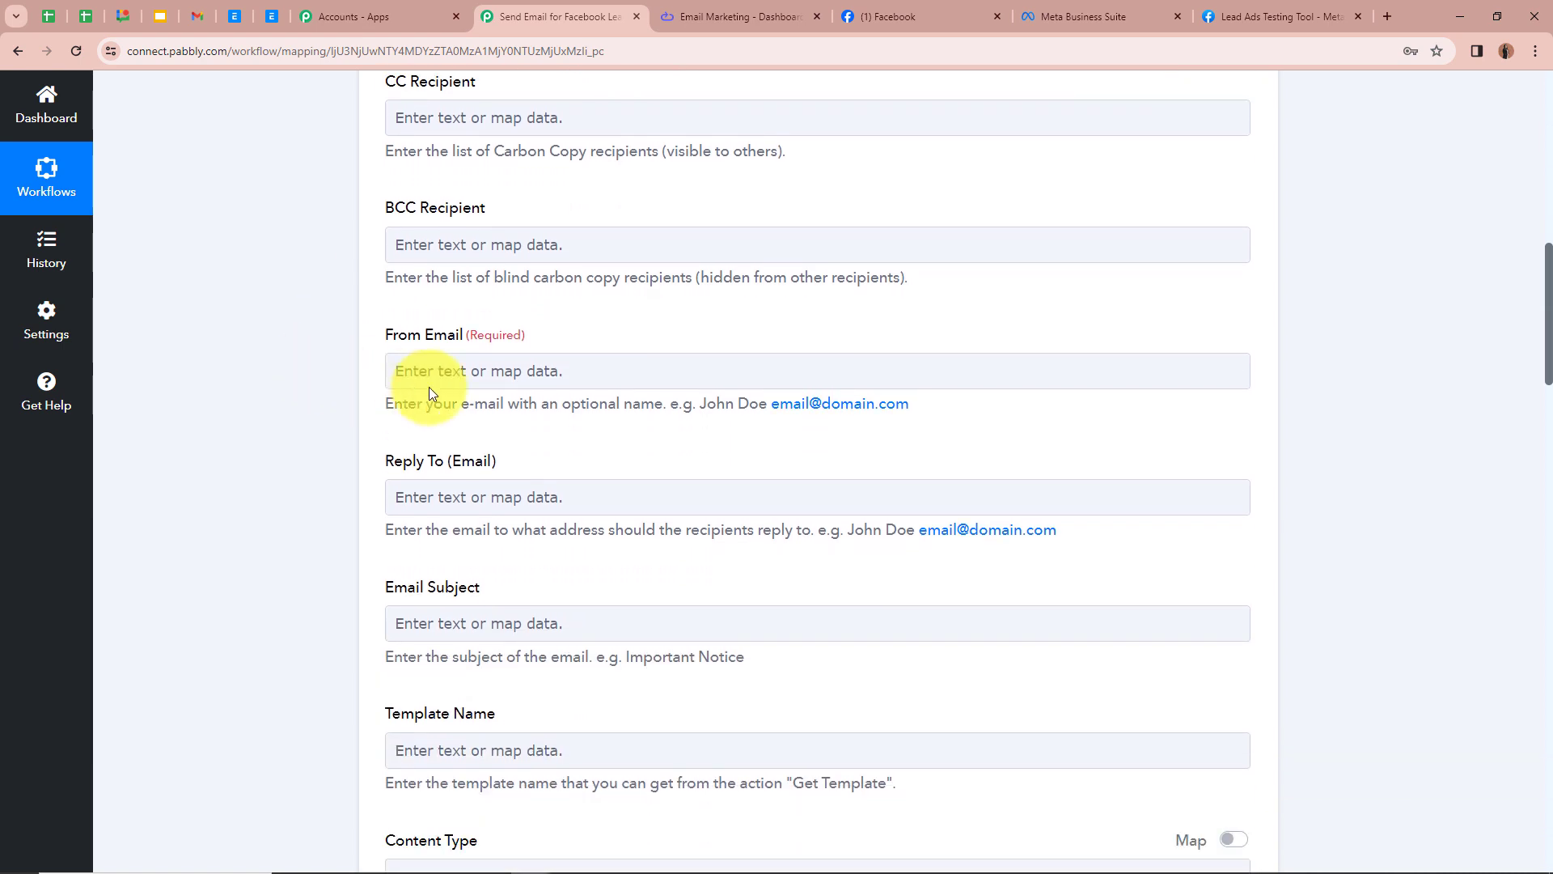
pyautogui.click(513, 372)
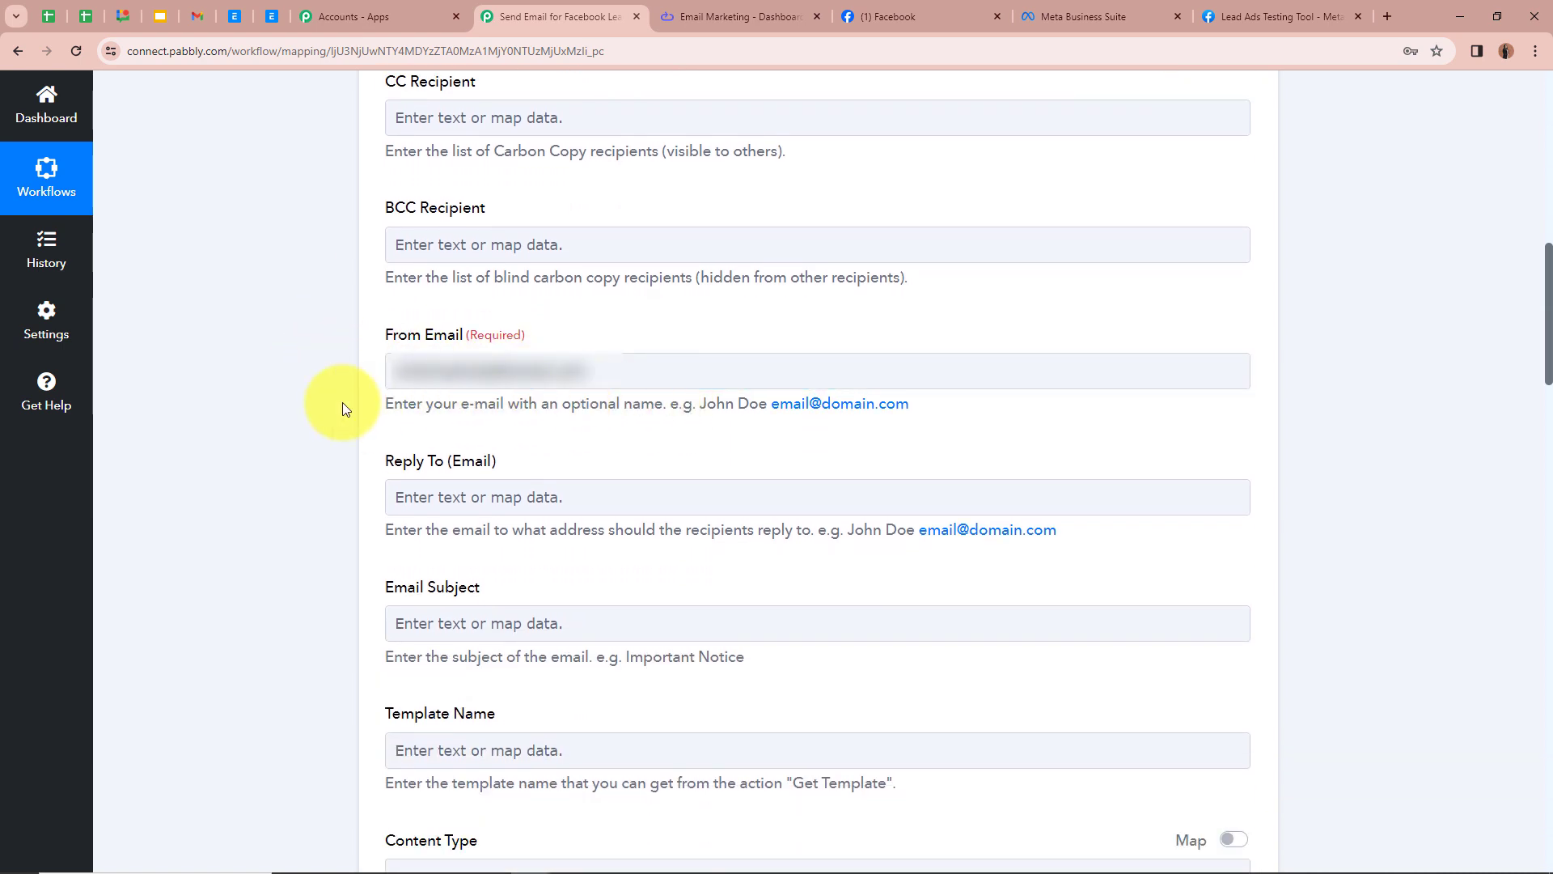
pyautogui.scroll(-2, 342, 401)
pyautogui.scroll(-1, 342, 401)
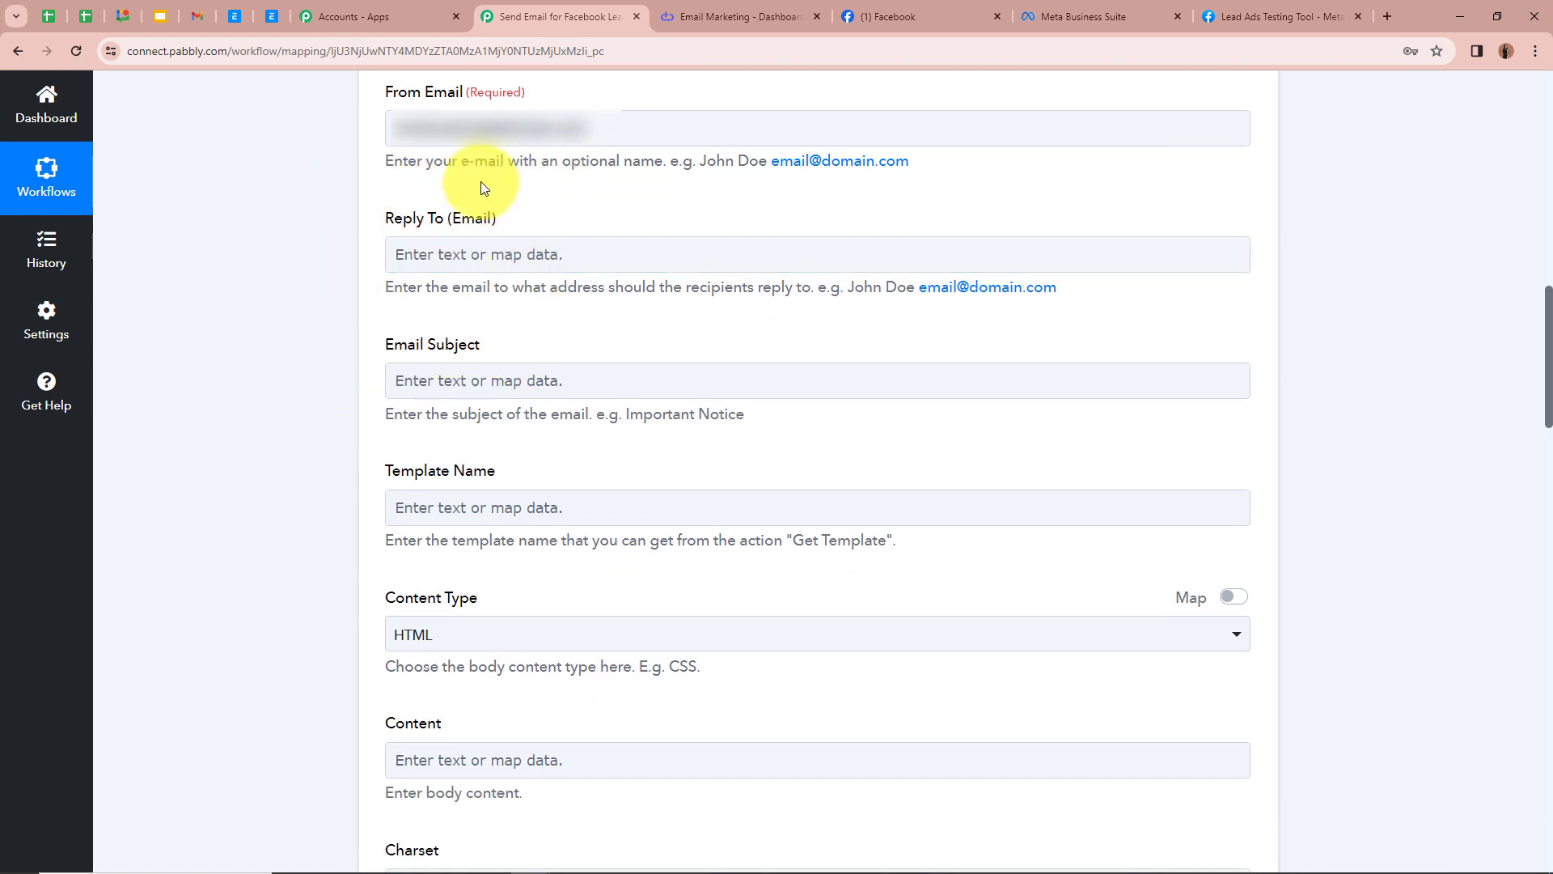
# Step: Paste 'Welcome and Thank You for Choosing Us!' into the Email Subject field
pyautogui.scroll(-2, 309, 221)
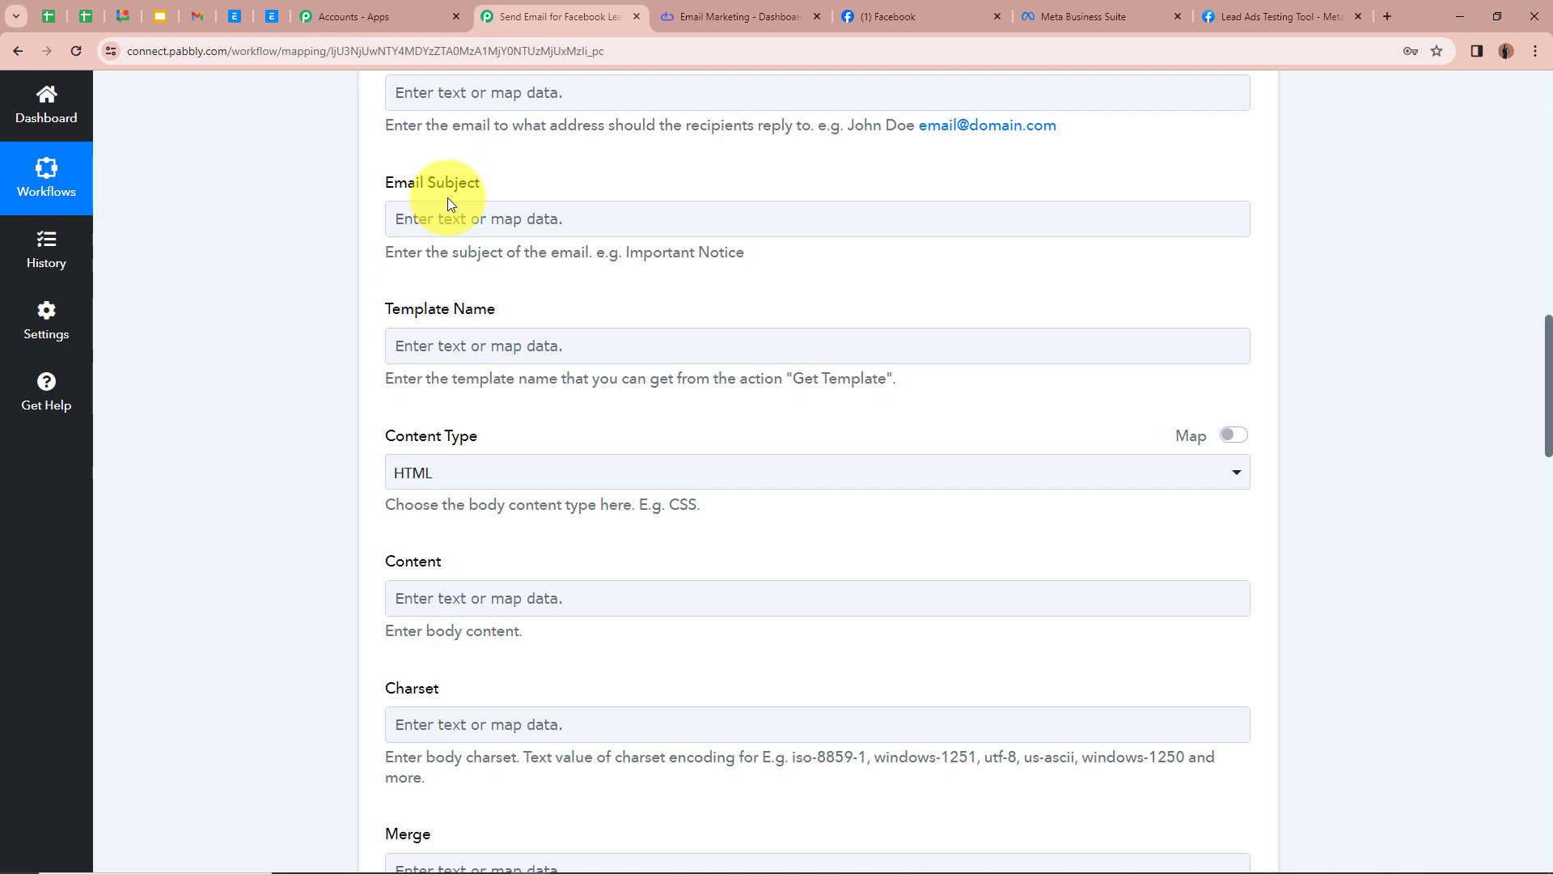
pyautogui.click(464, 220)
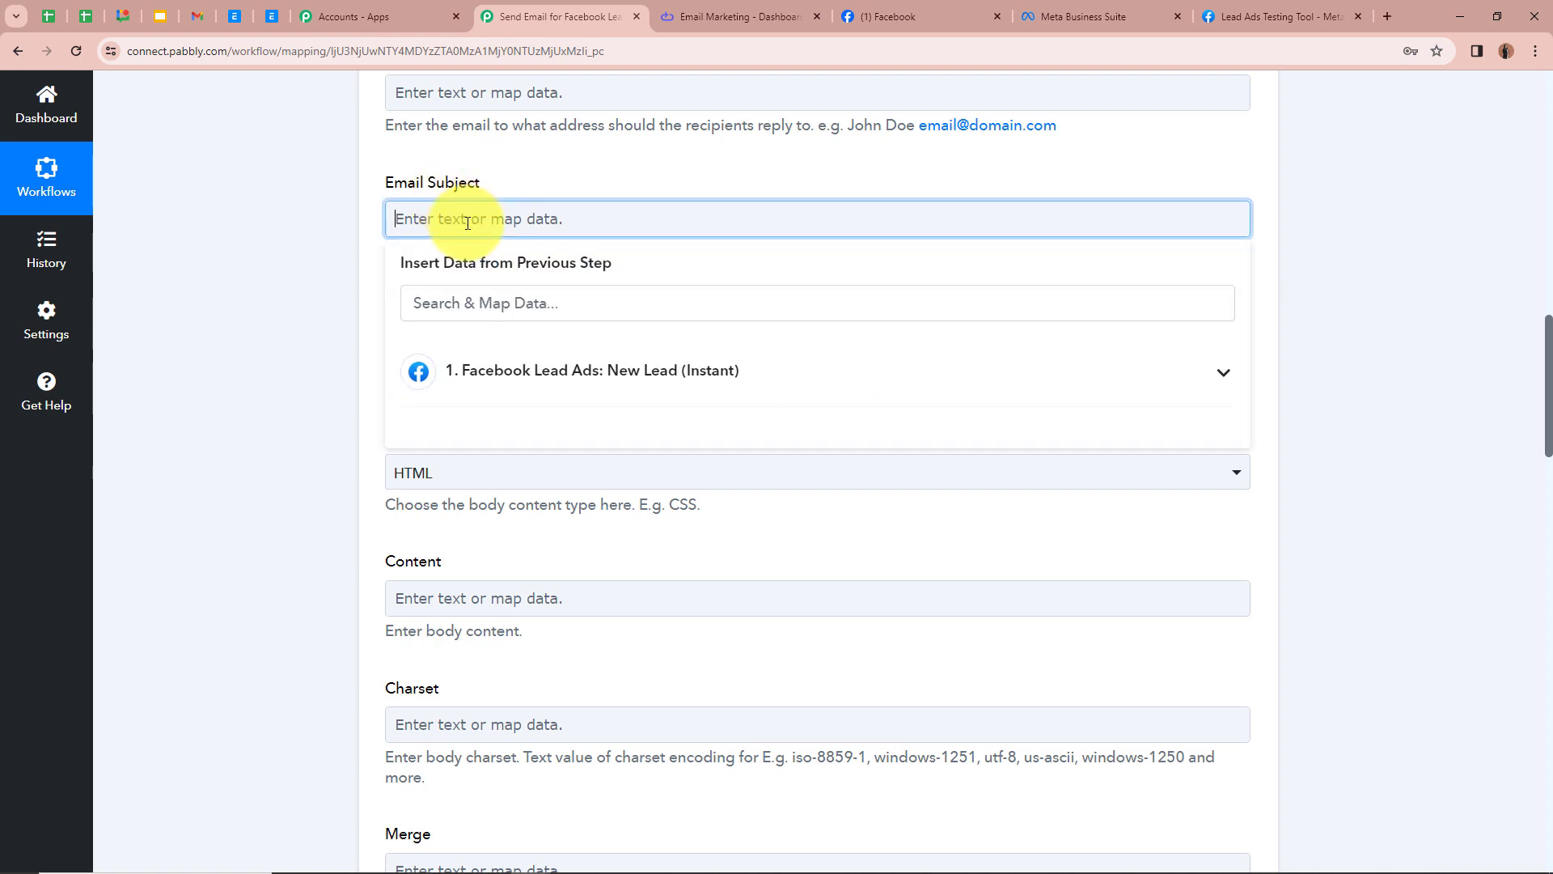
pyautogui.write('Welcome and Thank You for Choosing Us!')
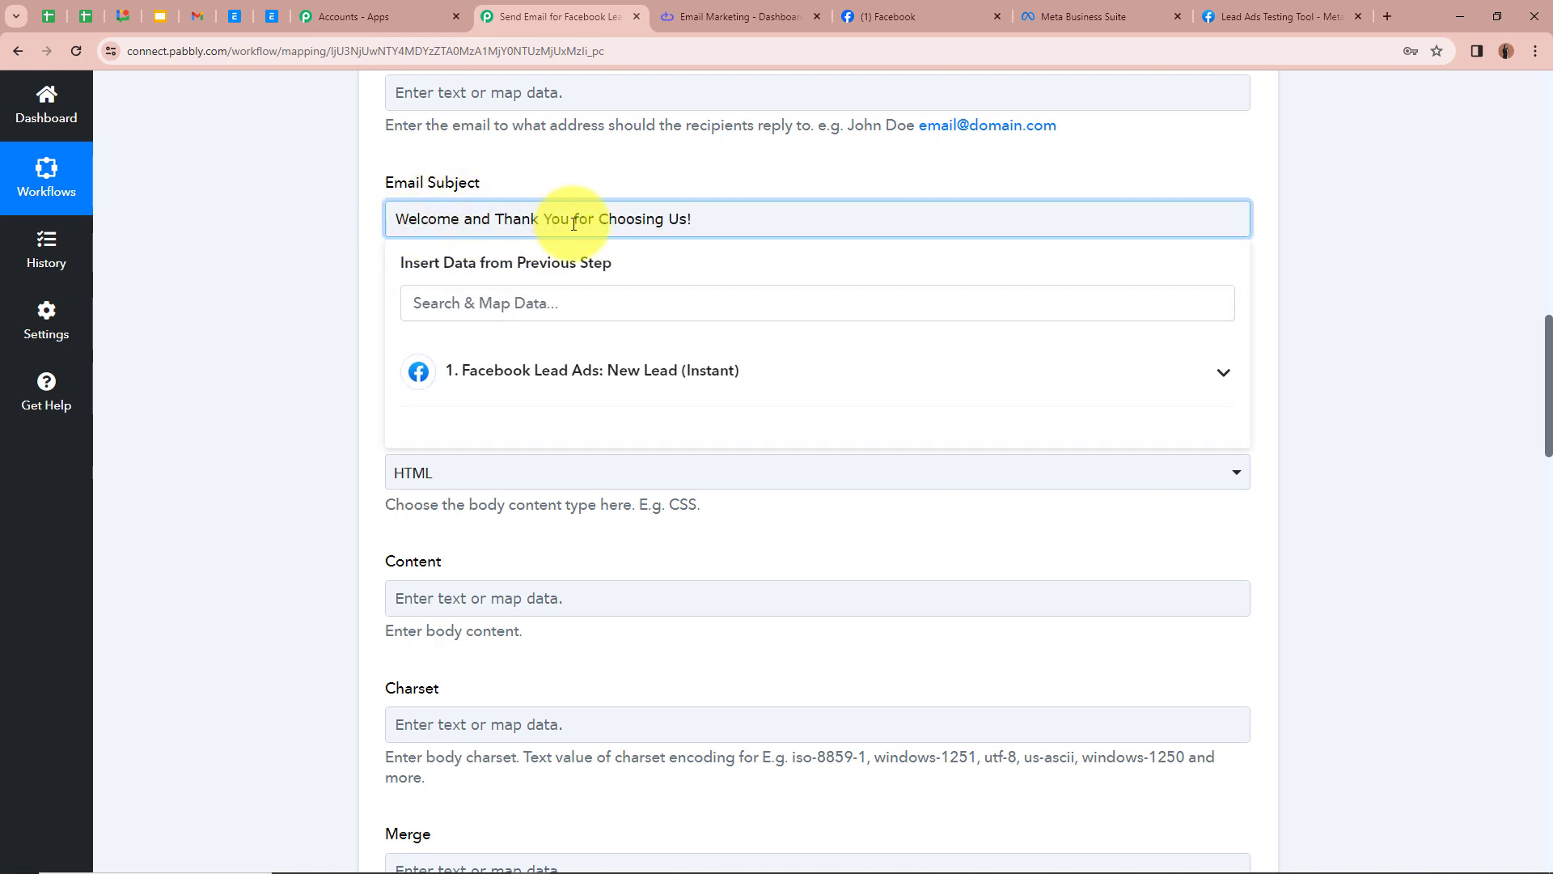
pyautogui.click(274, 230)
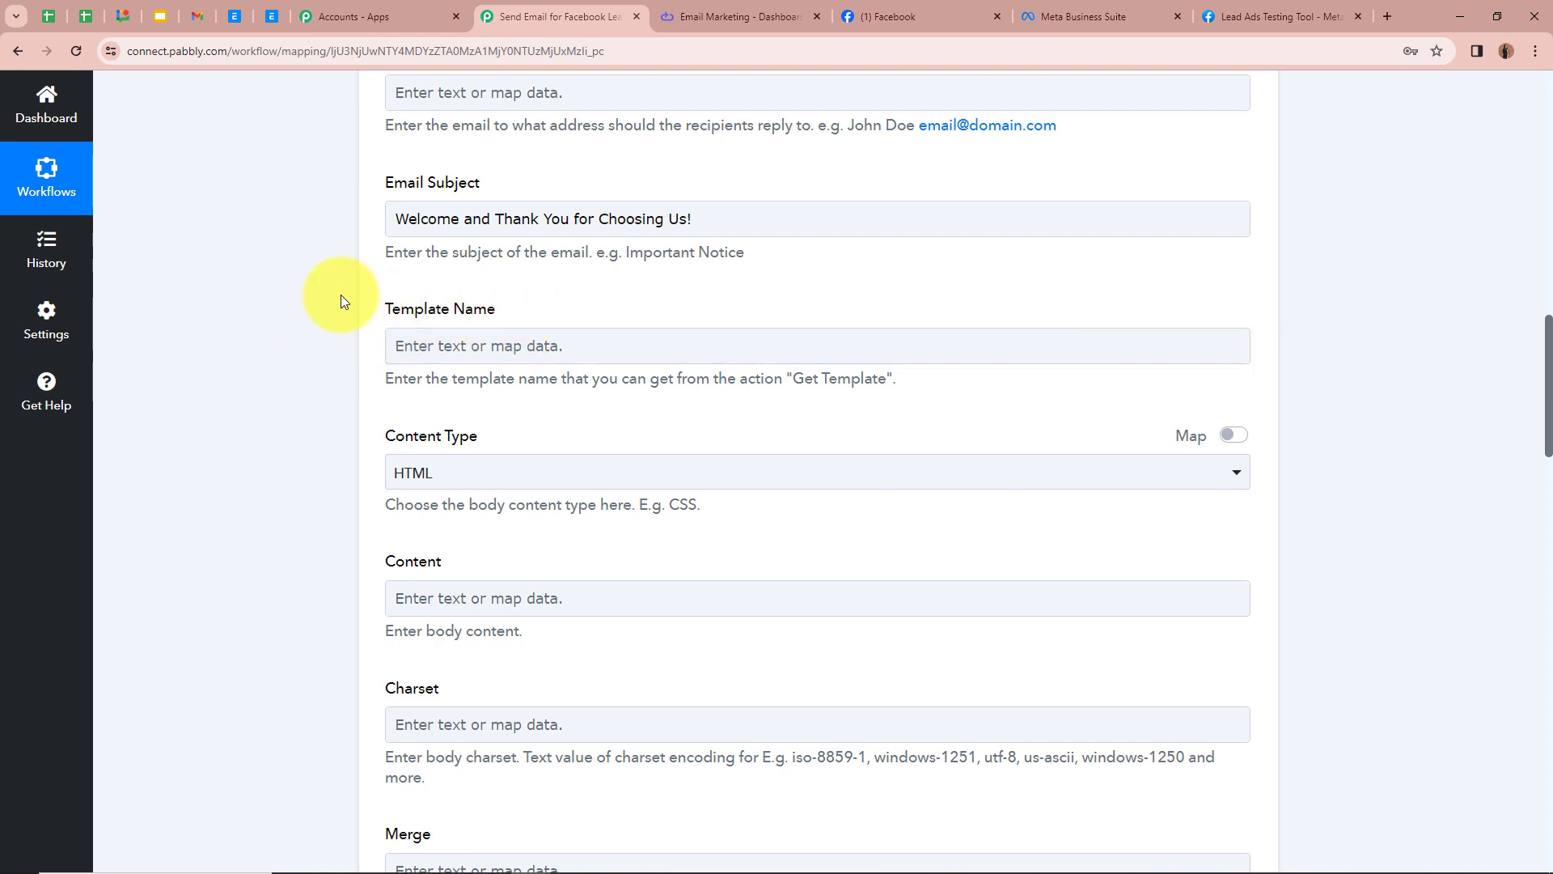
# Step: Change the Content Type to PlainText
pyautogui.click(592, 346)
pyautogui.scroll(-1, 589, 350)
pyautogui.scroll(-2, 590, 350)
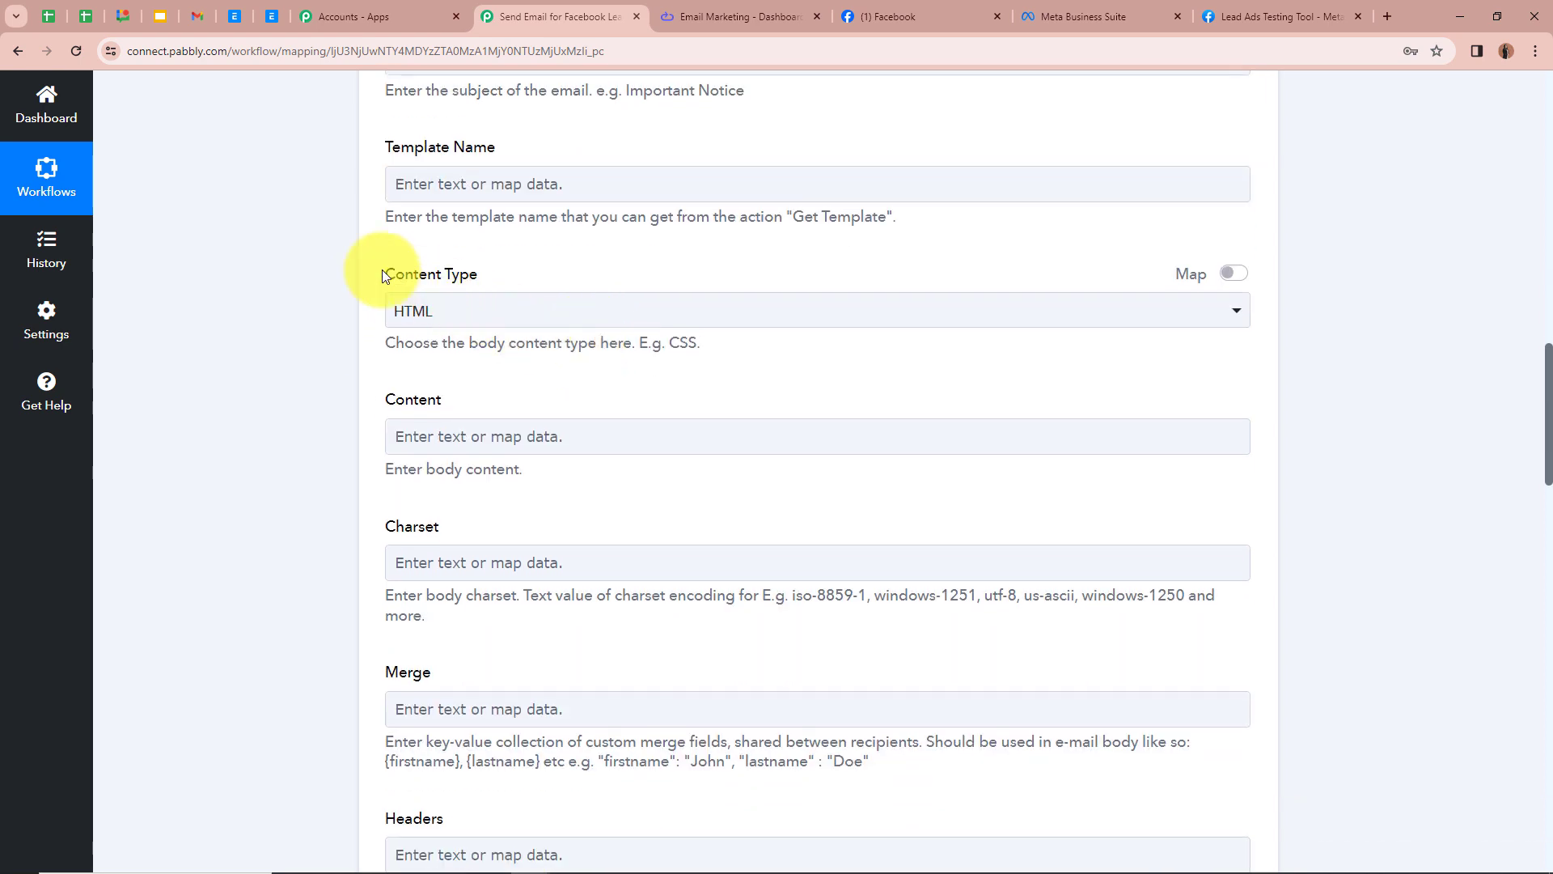
pyautogui.click(692, 320)
pyautogui.click(440, 440)
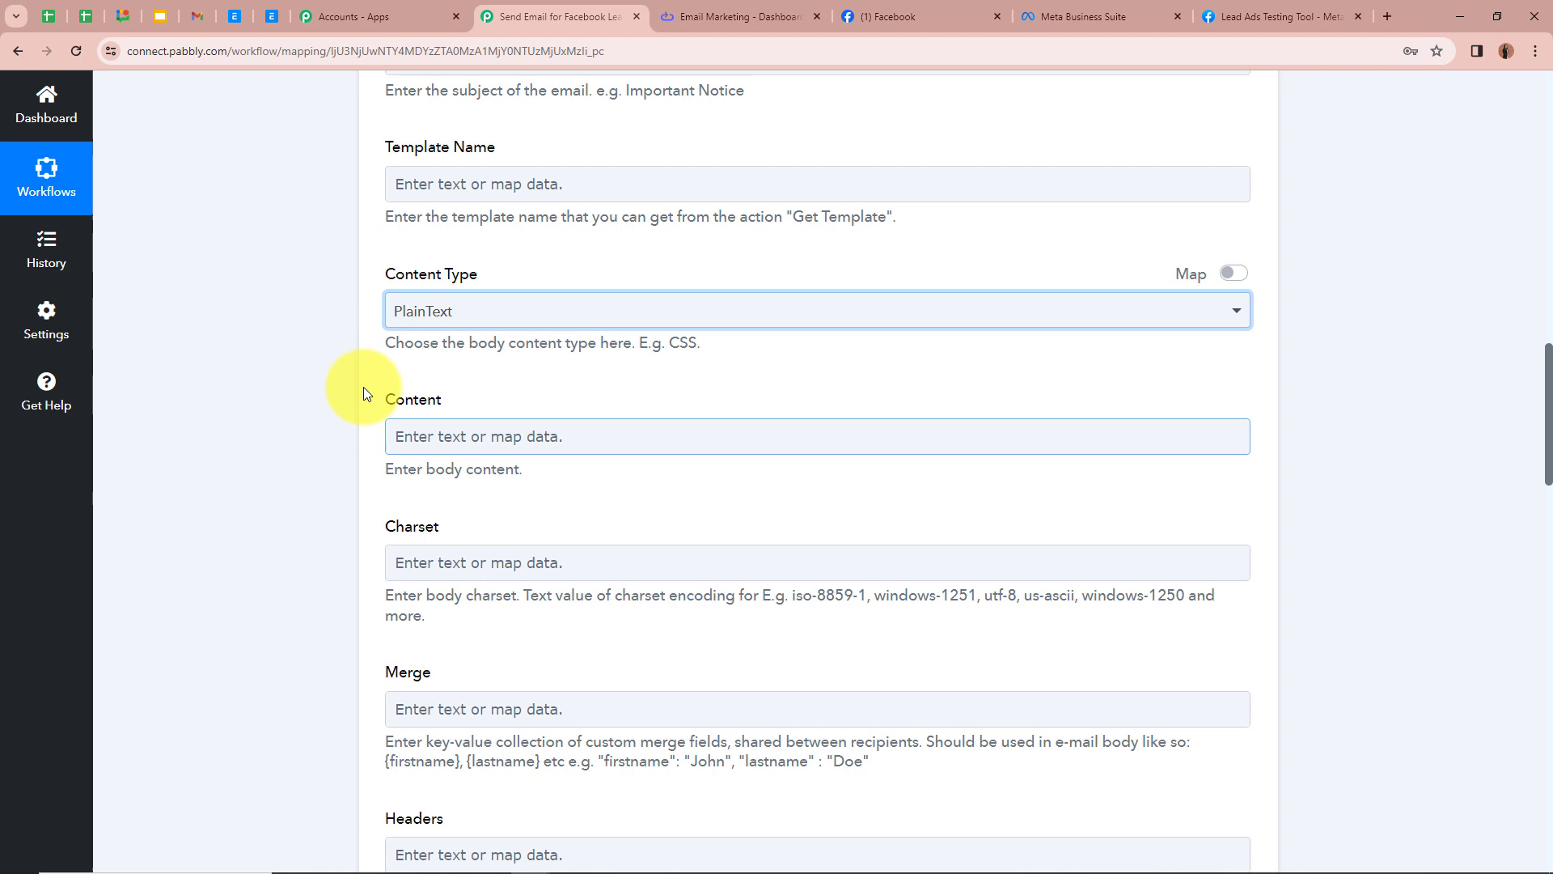
pyautogui.click(304, 350)
# Step: Paste the welcome message into Content, greeting the lead by the mapped Res4 First Name and Res4 Last Name fields
pyautogui.scroll(-2, 471, 331)
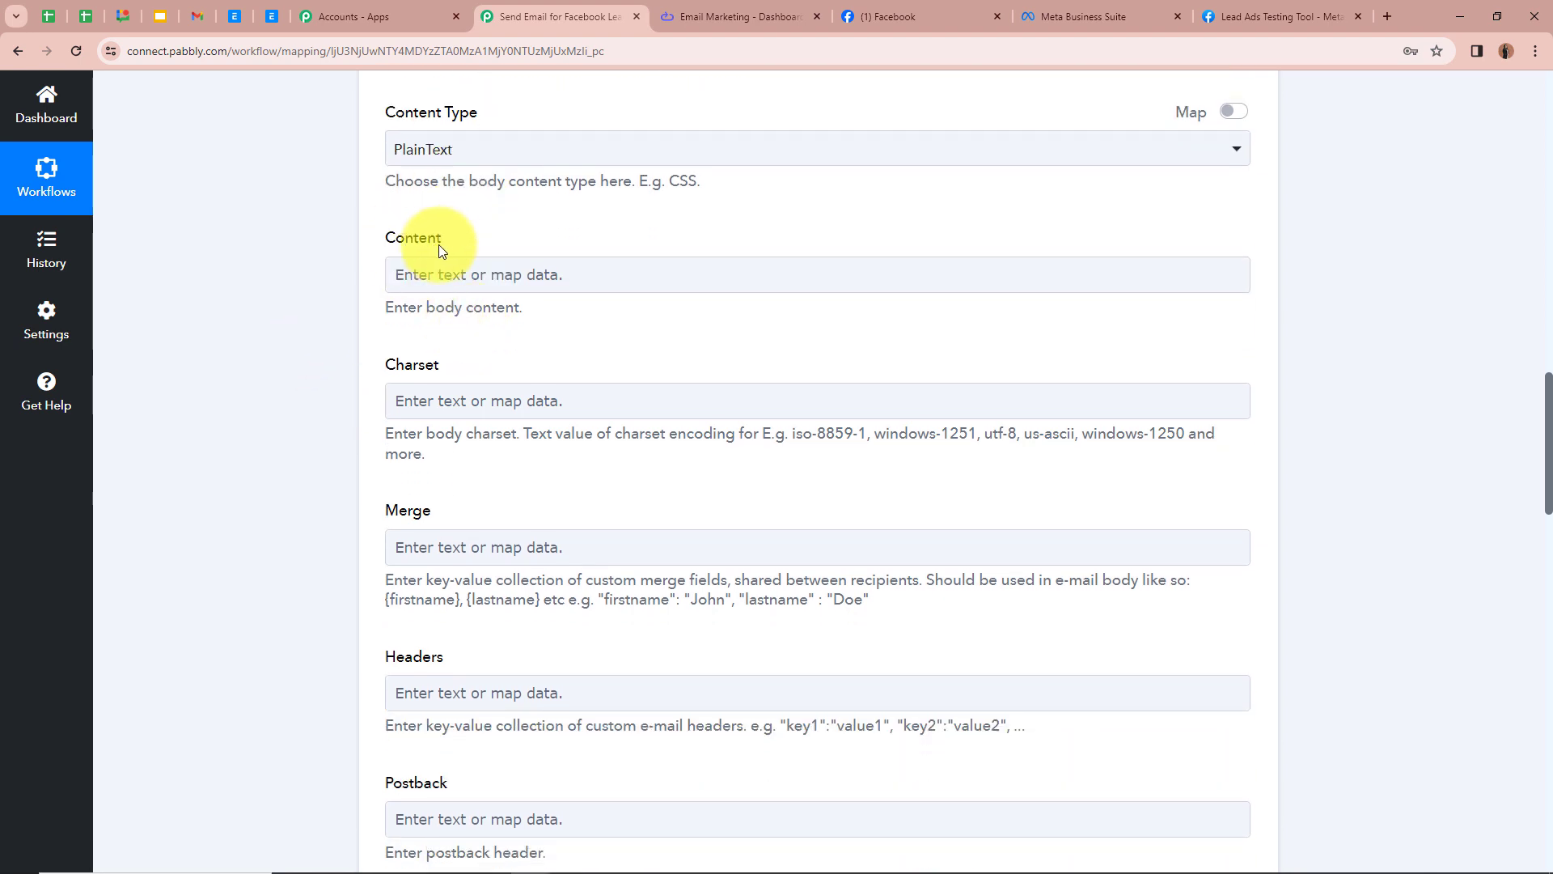
pyautogui.click(476, 267)
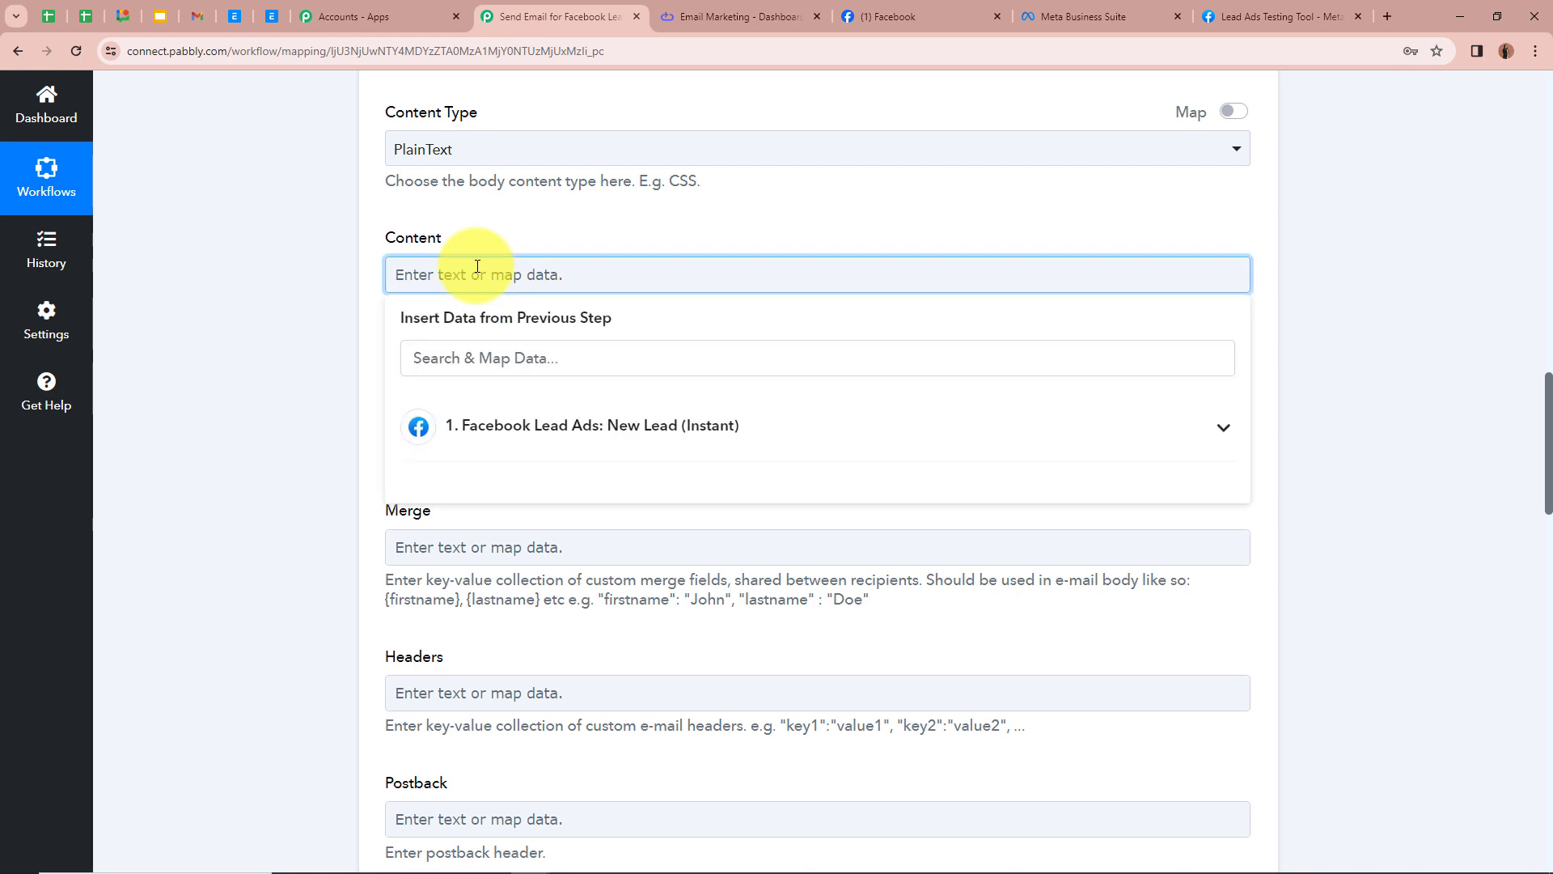
pyautogui.write('Hello 1. Res4 First Name : Test 1. Res4 Last Name : User, Greetings of the day,  Thank You for choosing us as your business partner. An employee of our company is soon going to contact you regarding your questions or queries. We will provide you with the best services and our costomer services are always open for you if you have any problems. We will provide you with the best Discounted Prices and Offers. And we welcome you to our InnovaTect Family.  Thanks & Regards InovaTect Team')
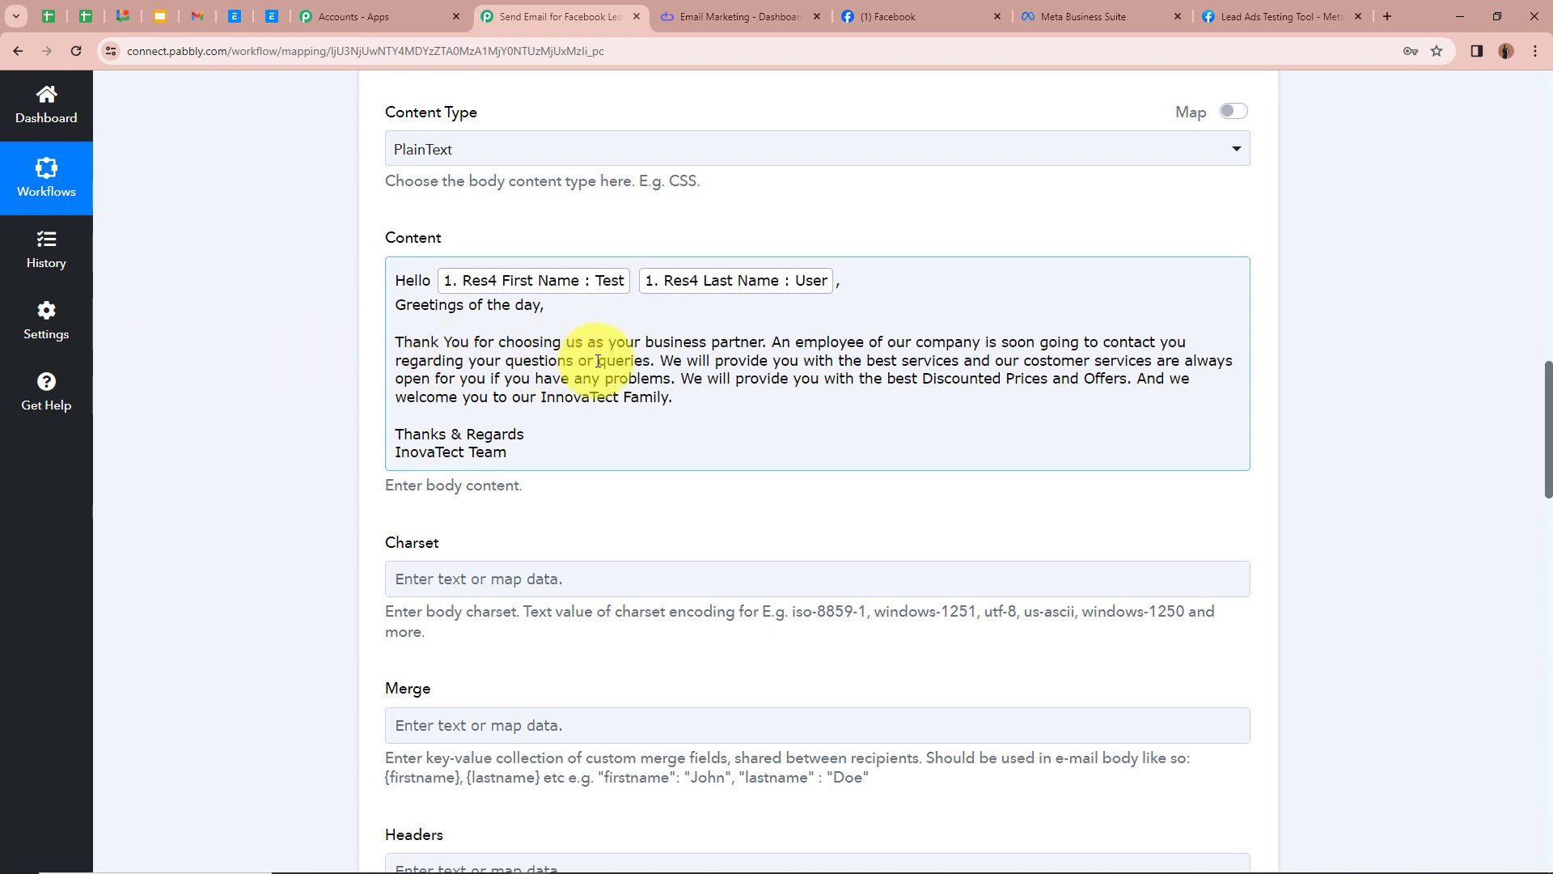
pyautogui.click(657, 363)
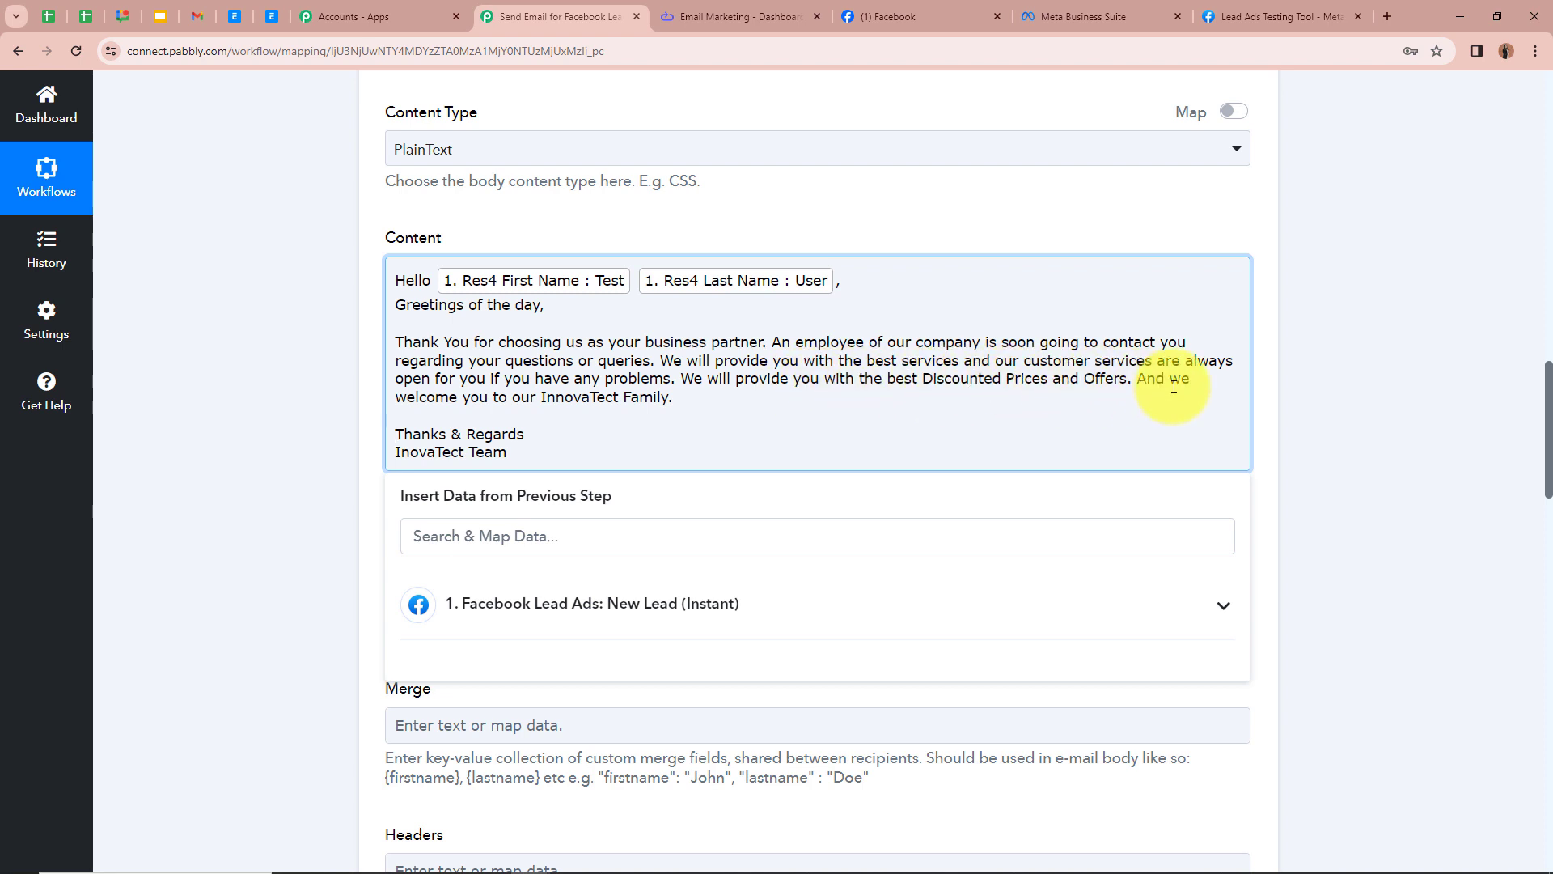
pyautogui.click(581, 427)
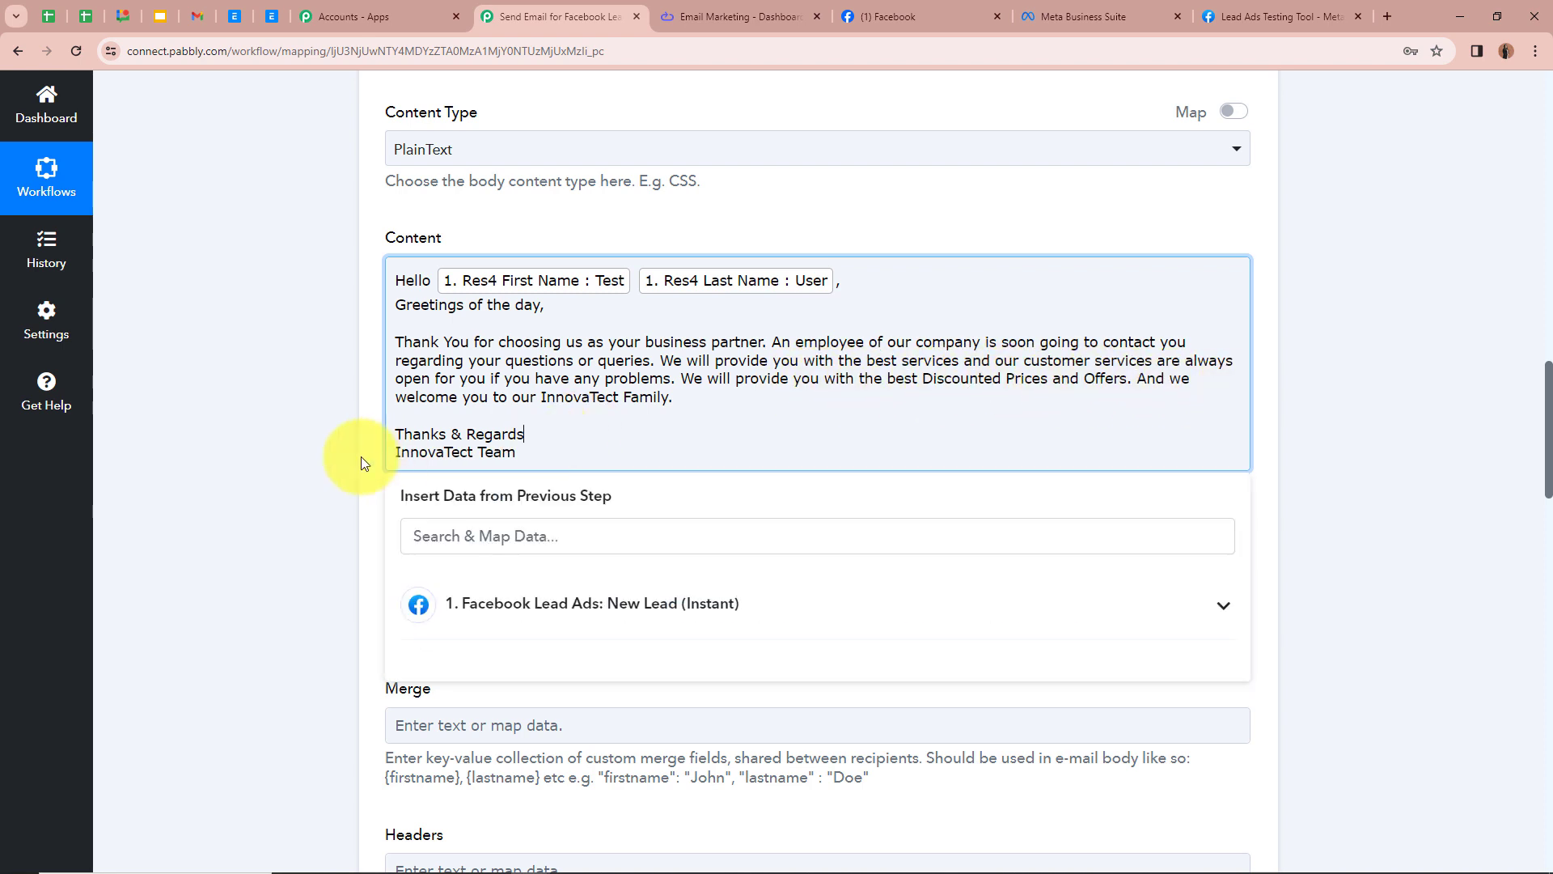
pyautogui.click(361, 457)
pyautogui.click(544, 456)
pyautogui.click(271, 455)
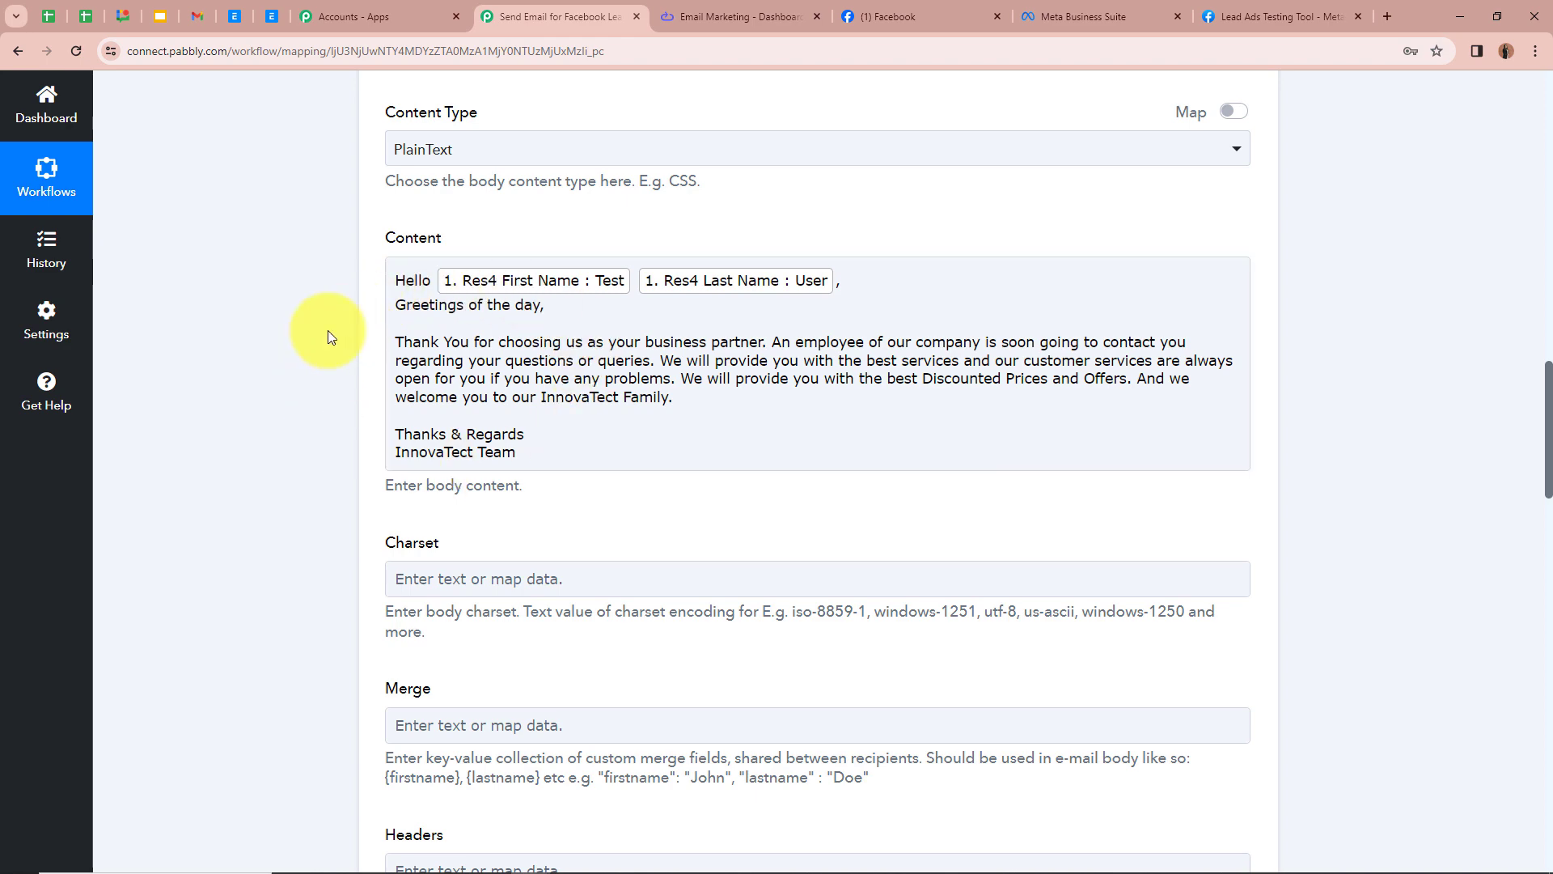
# Step: Save the Elastic Email action and send a test request
pyautogui.scroll(-1, 328, 330)
pyautogui.scroll(1, 328, 330)
pyautogui.scroll(-2, 340, 391)
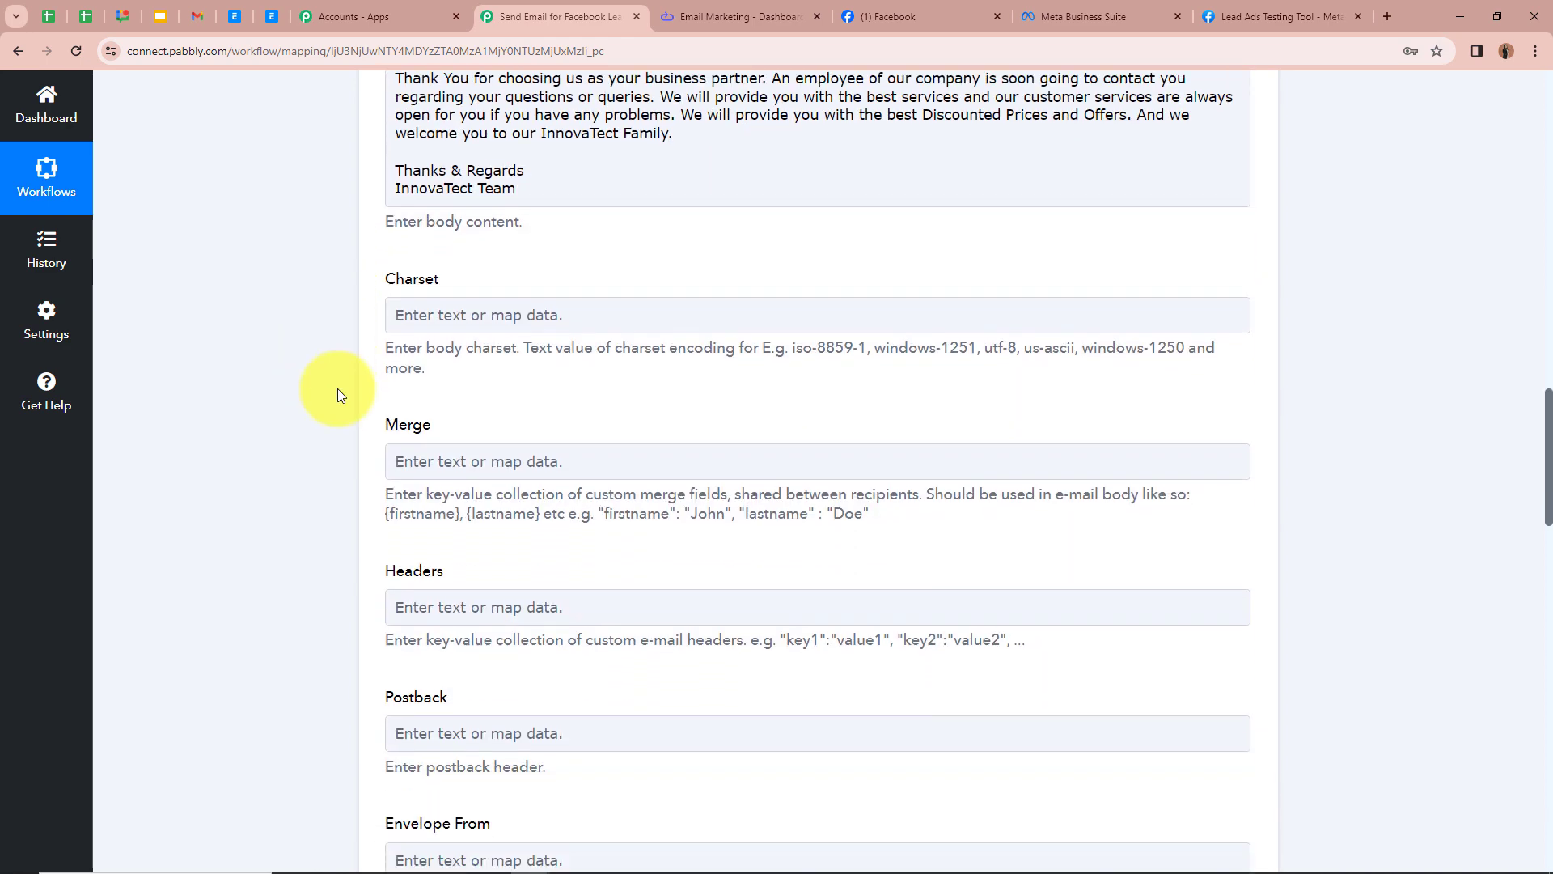
pyautogui.scroll(-3, 555, 658)
pyautogui.scroll(-7, 307, 579)
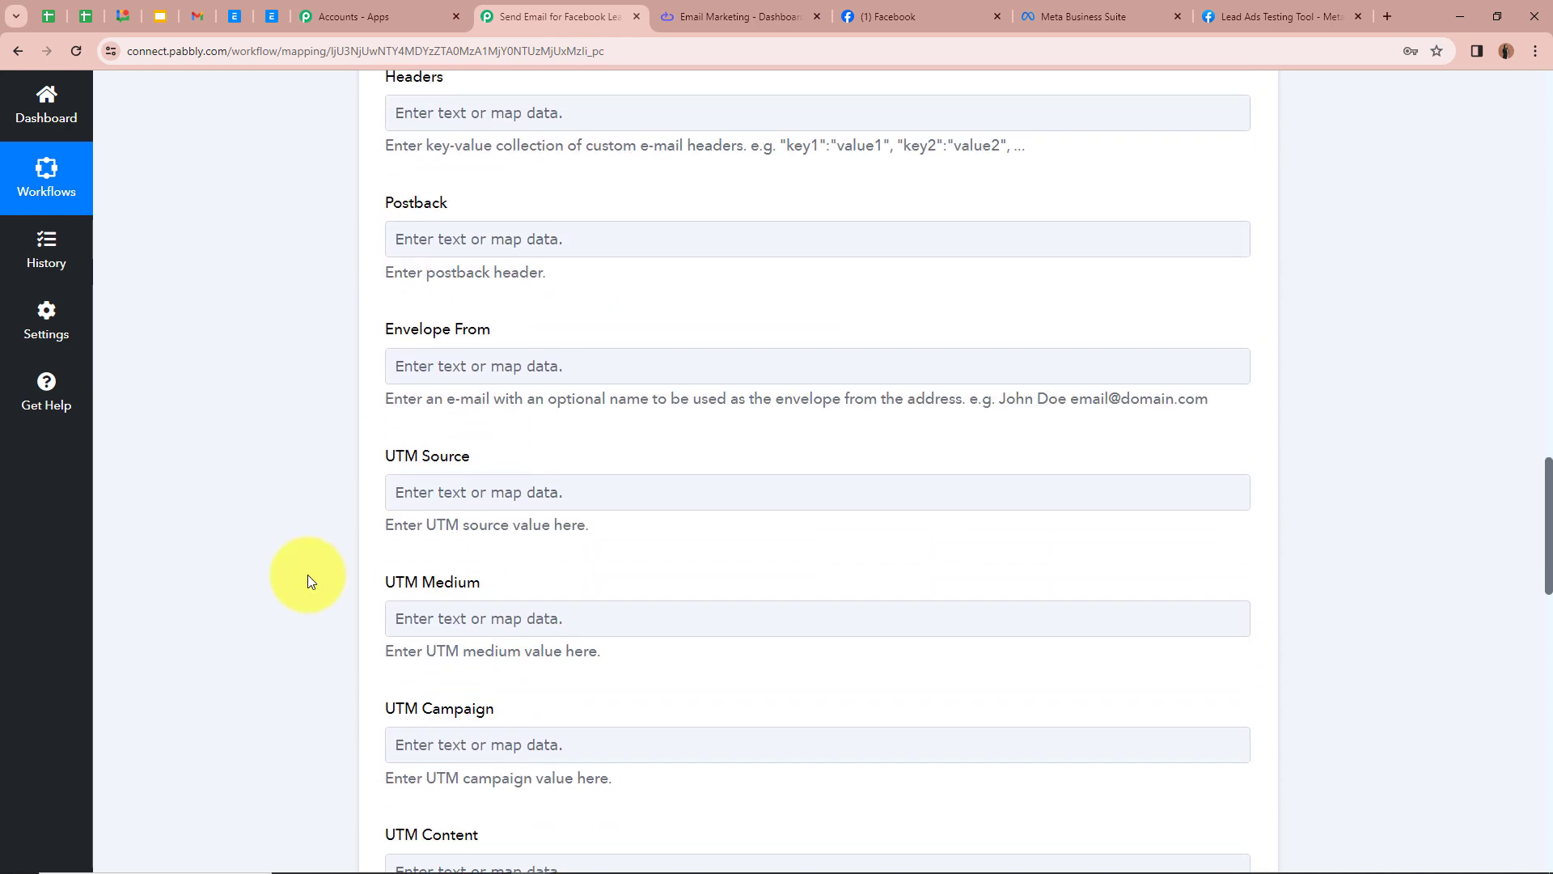
pyautogui.scroll(-4, 308, 575)
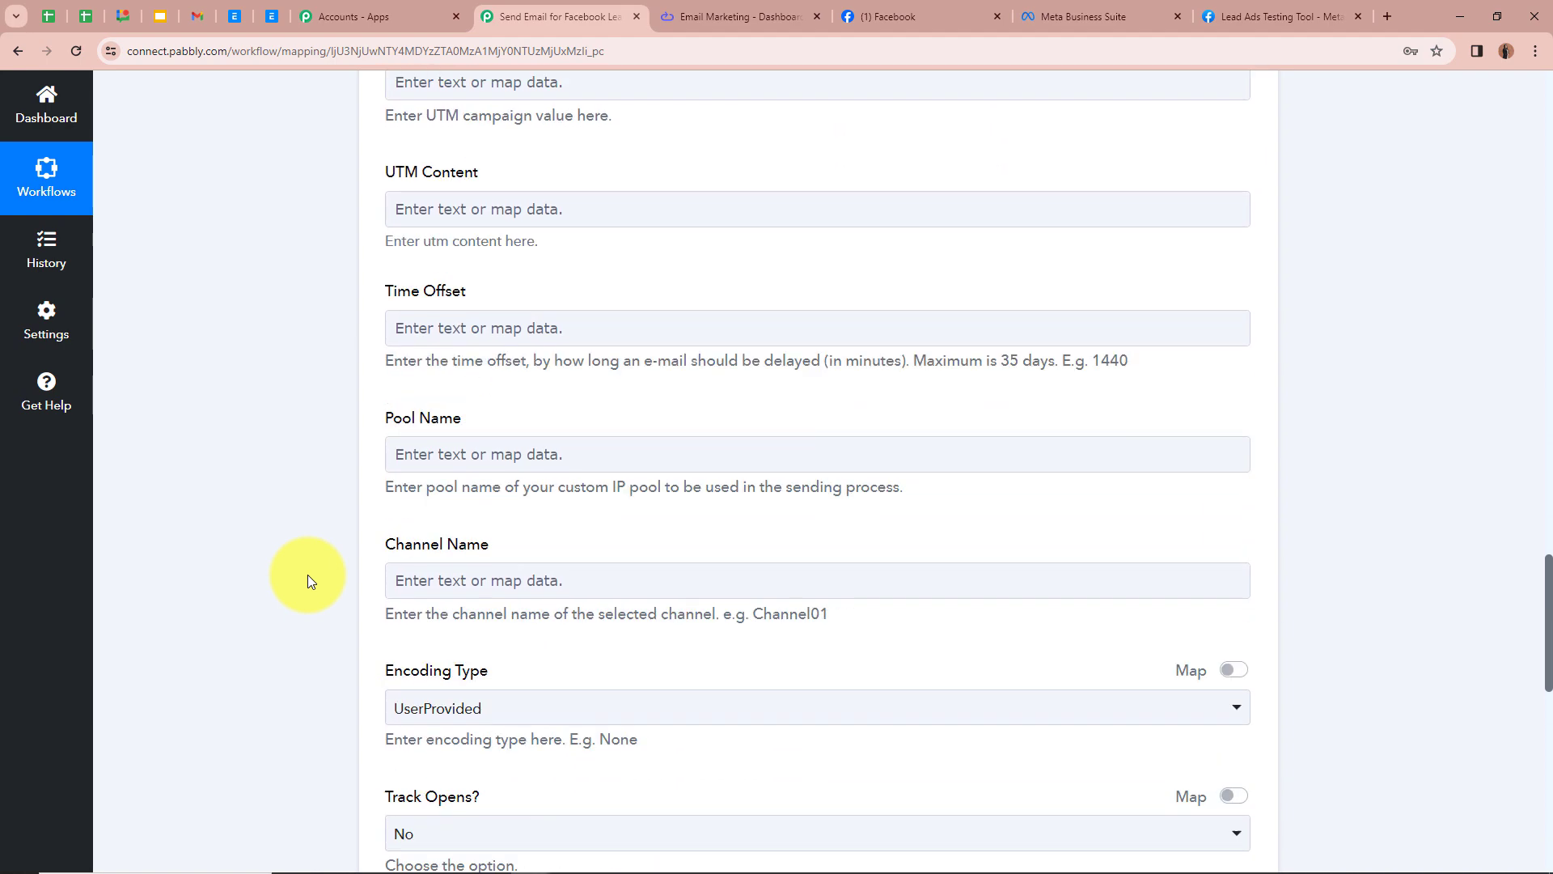
pyautogui.scroll(-2, 323, 534)
pyautogui.scroll(5, 936, 360)
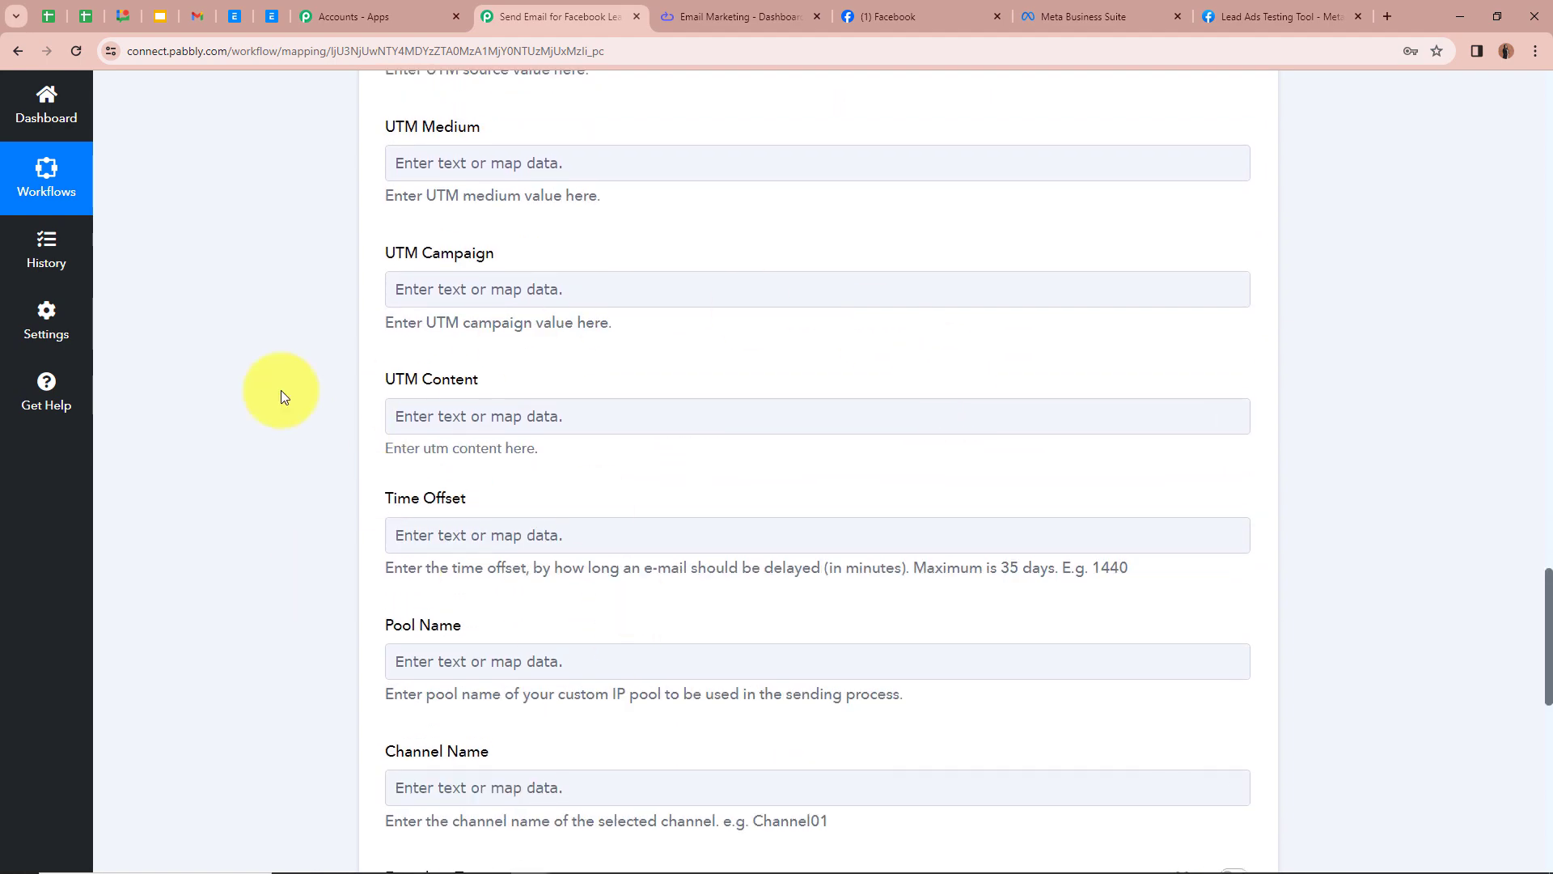
pyautogui.scroll(-8, 275, 401)
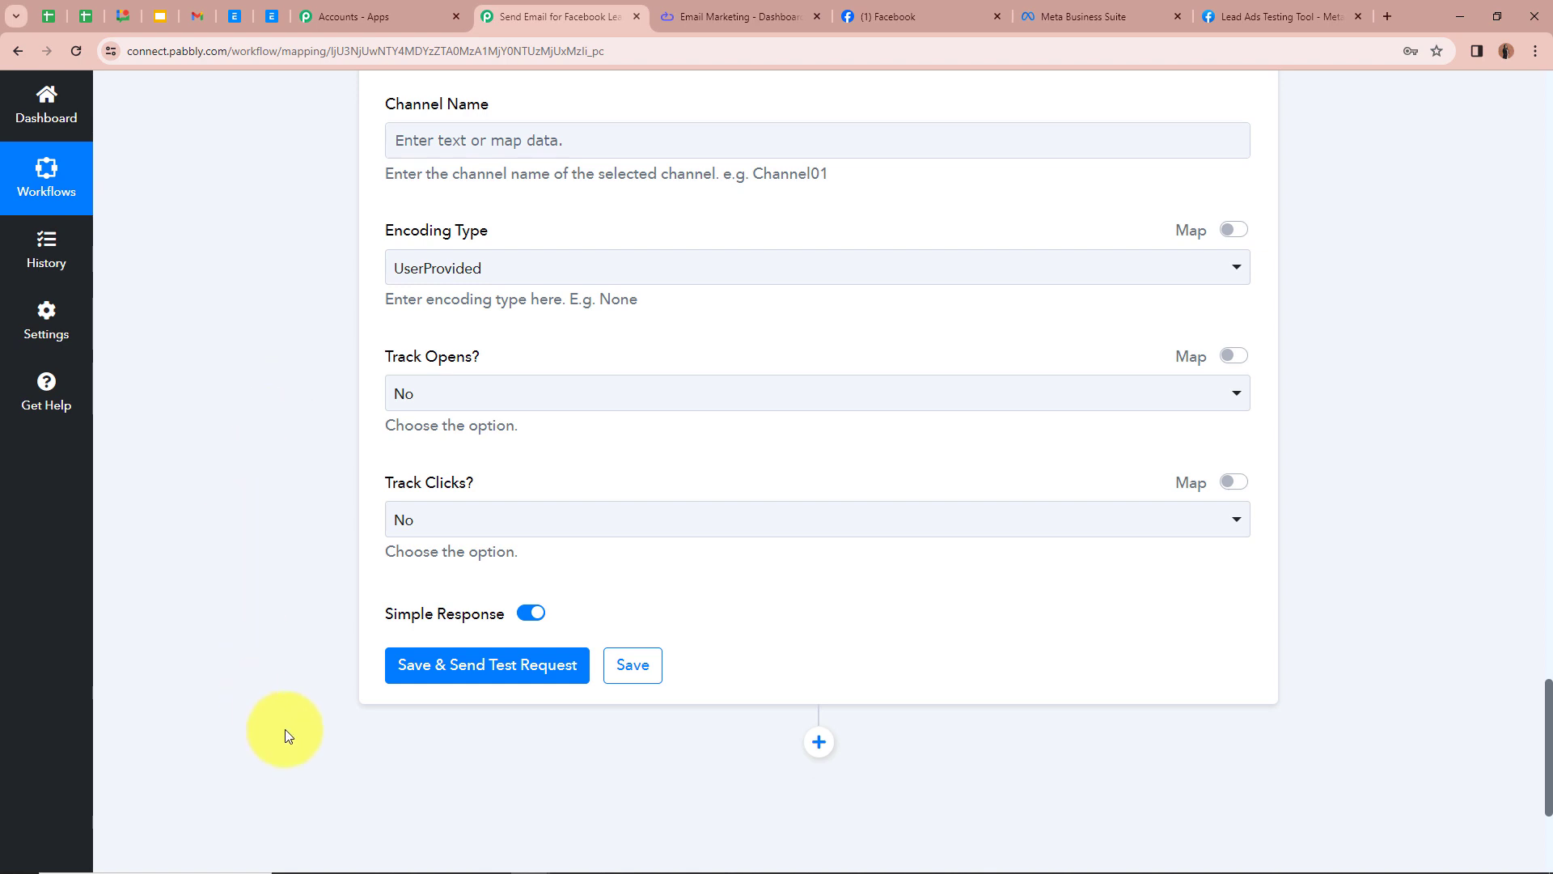
pyautogui.scroll(-2, 372, 631)
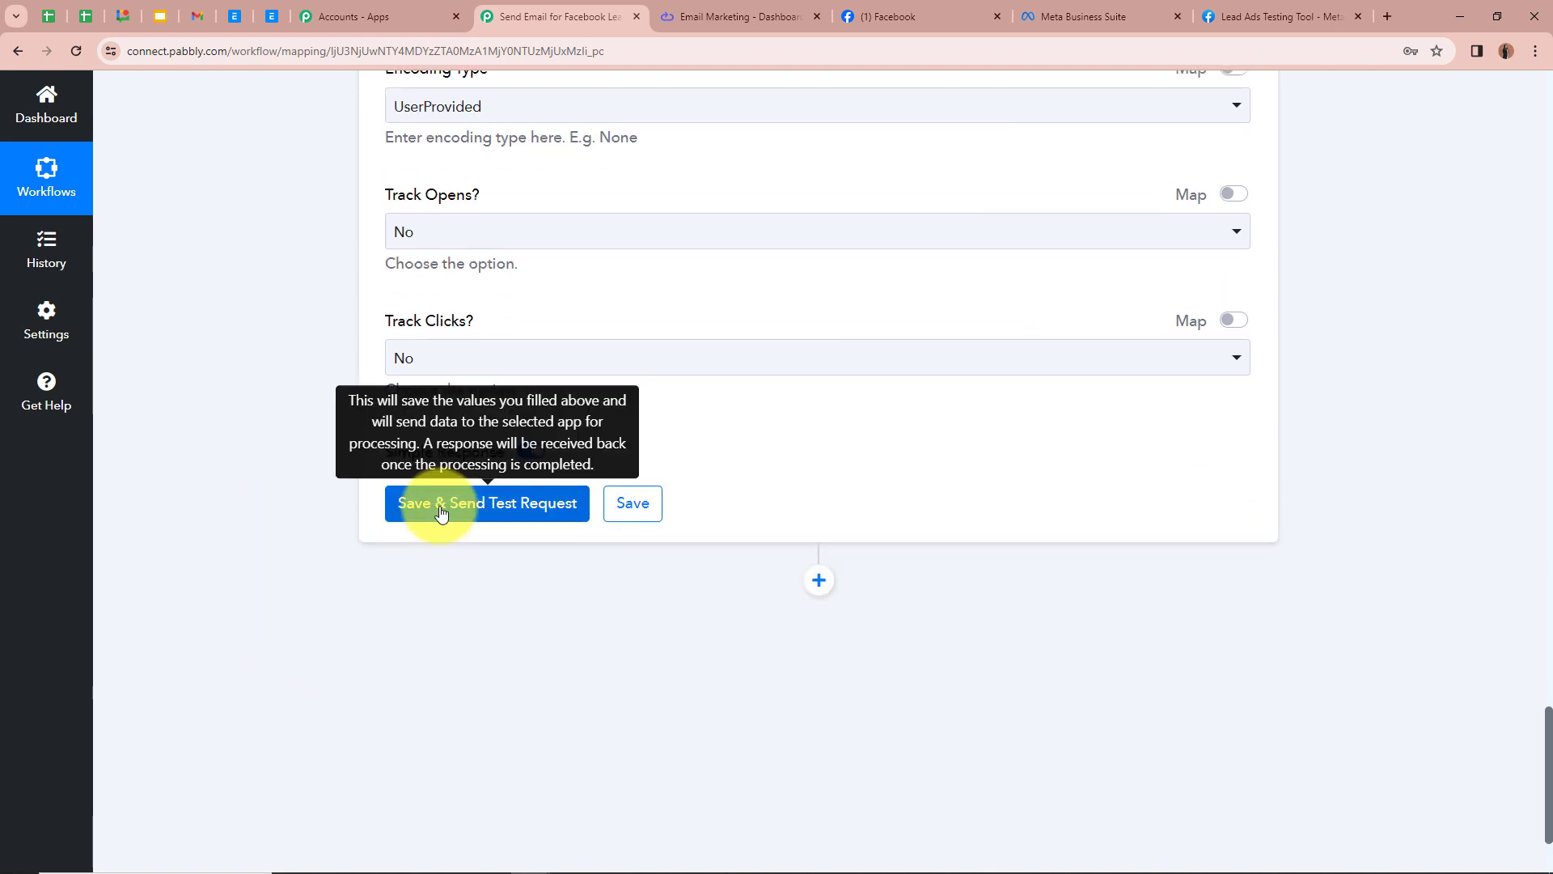
pyautogui.click(441, 514)
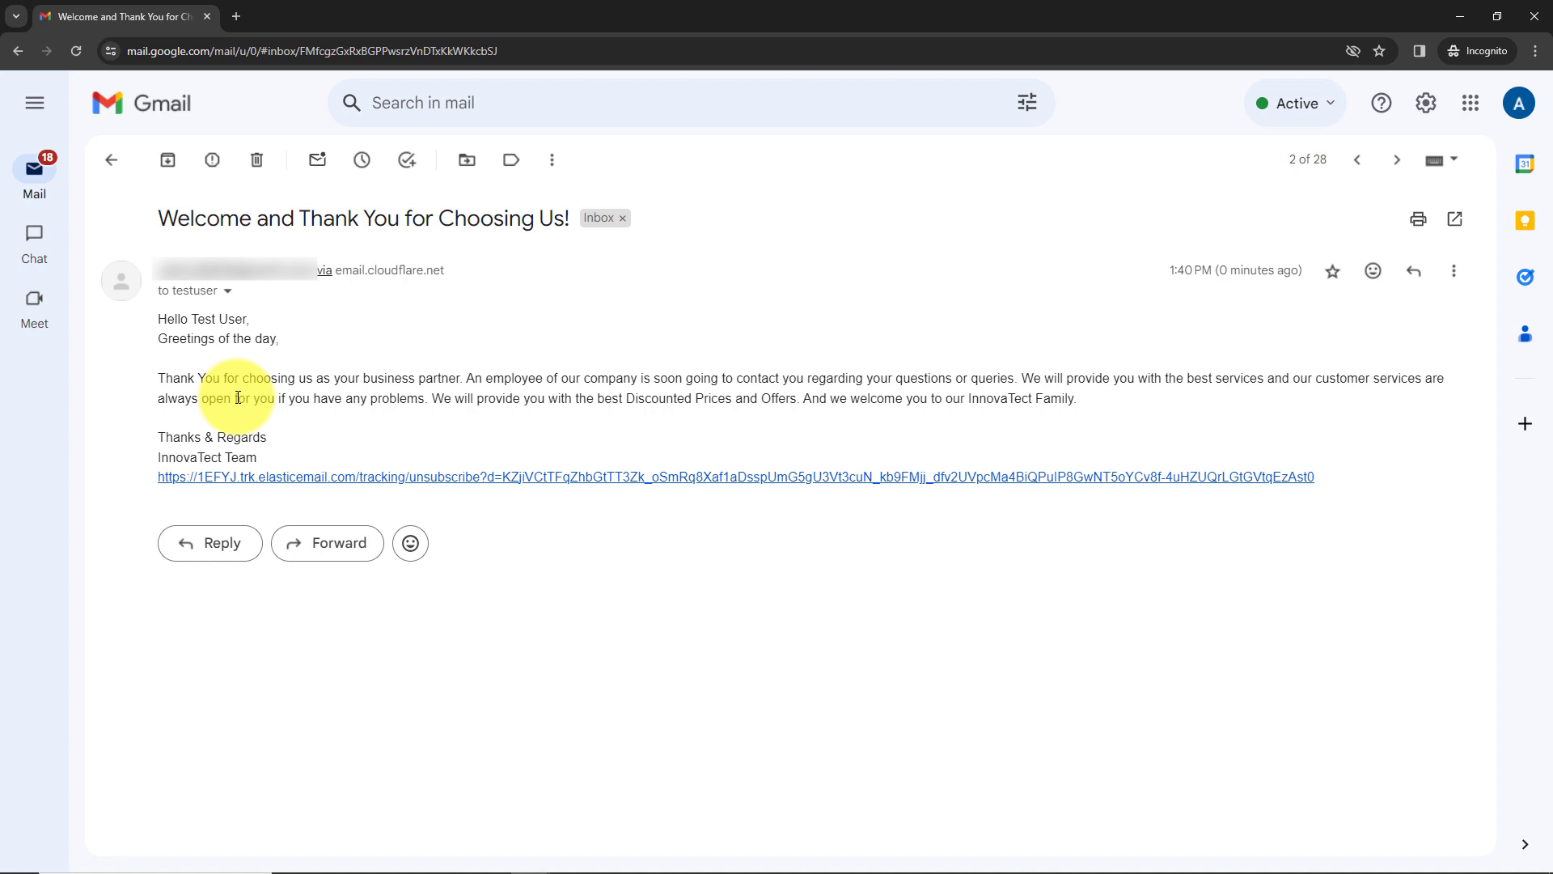
# Step: Switch to the Lead Ads Testing Tool, delete the existing test lead and reload the page
pyautogui.hotkey('alt', 'Tab')
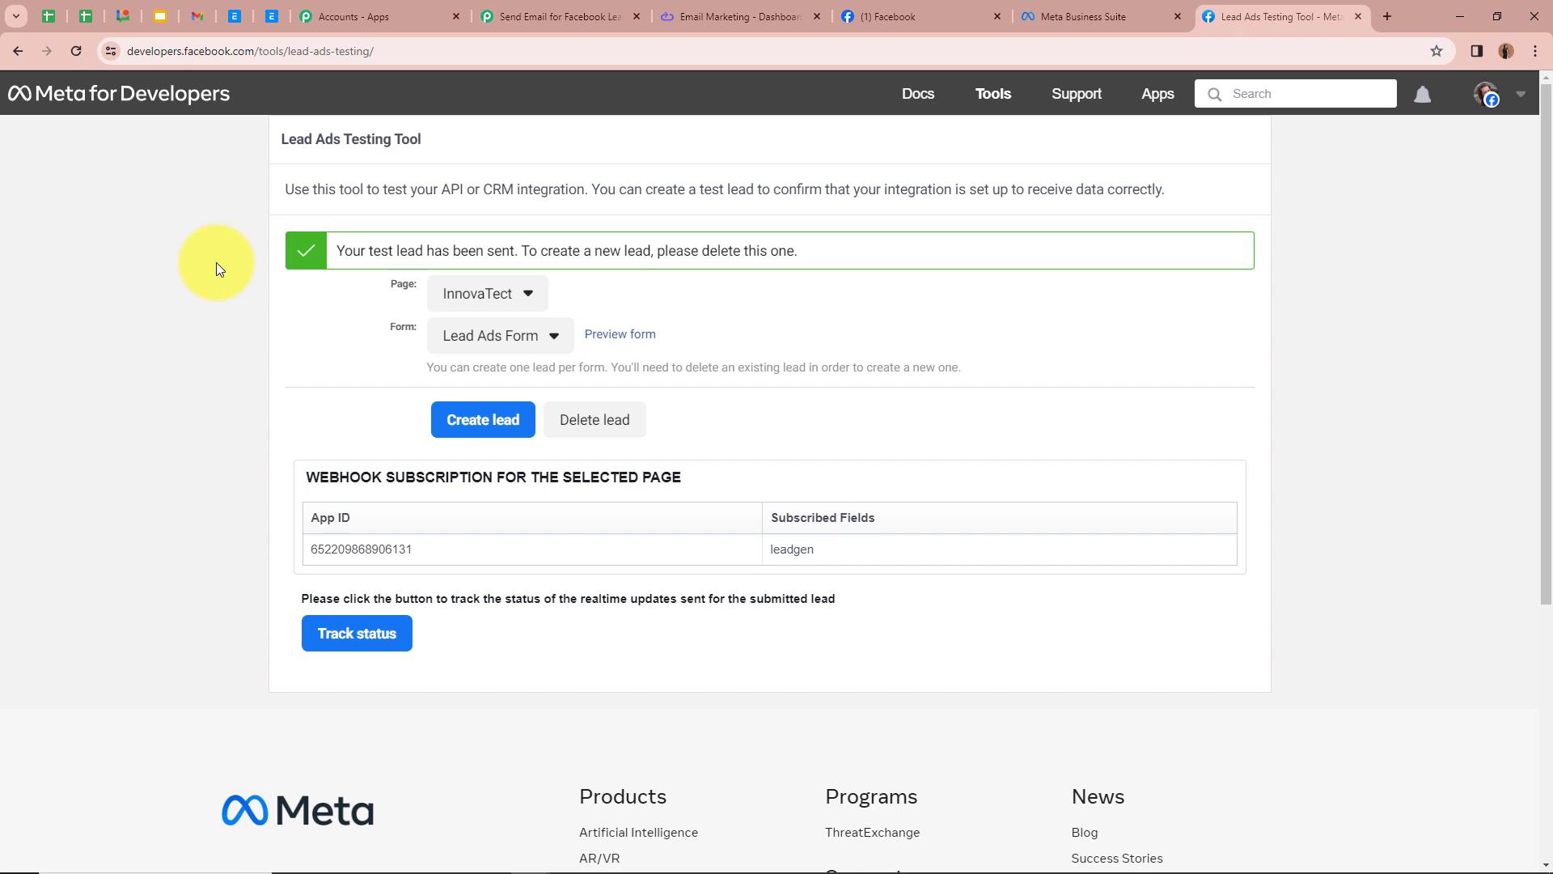
pyautogui.click(596, 422)
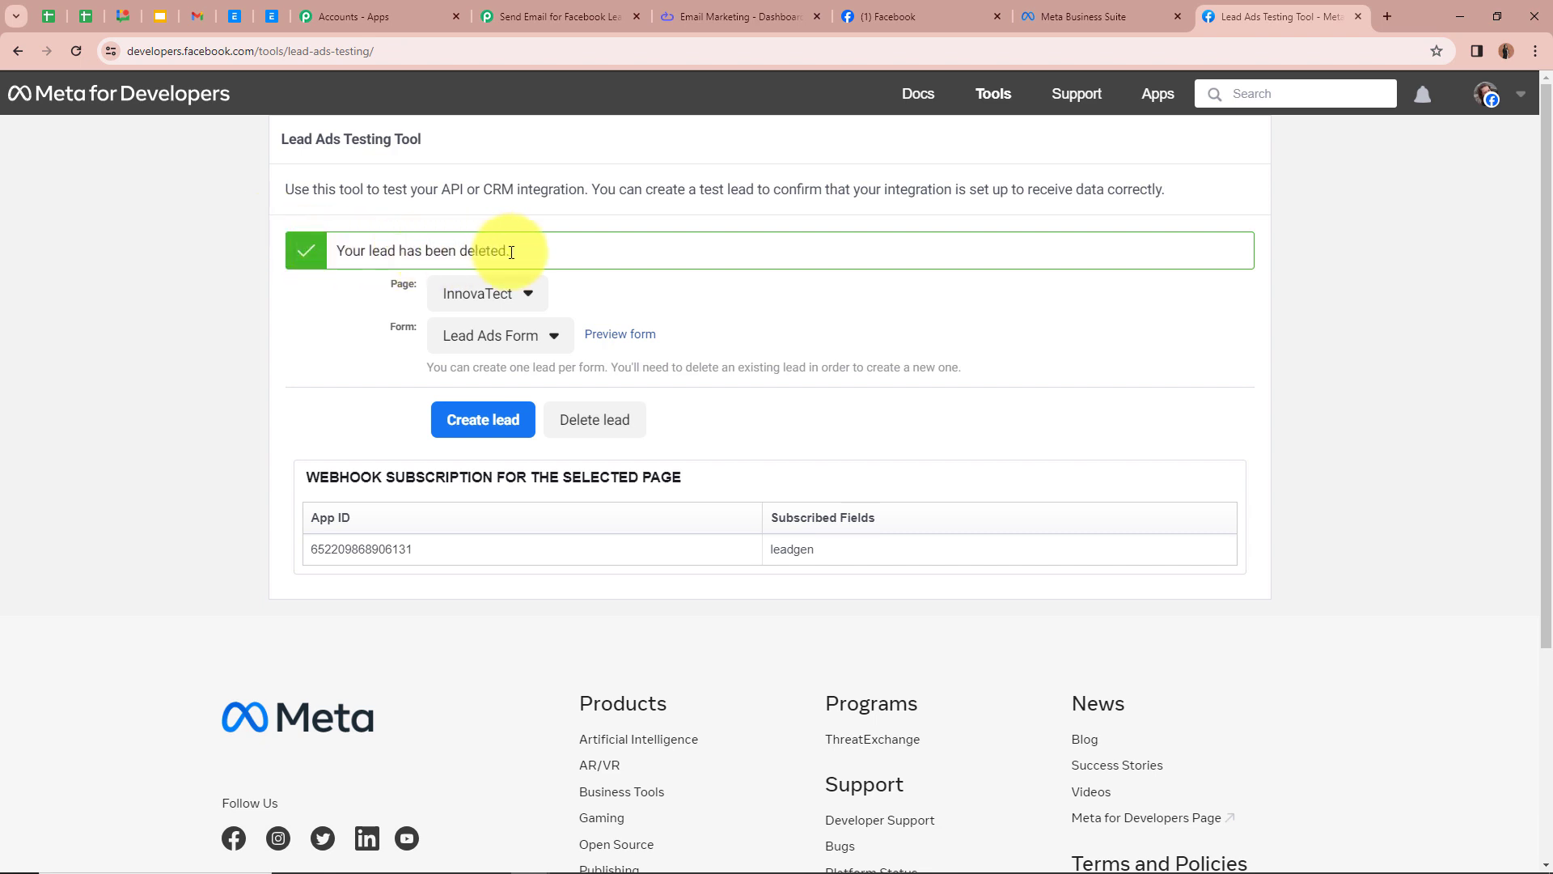
pyautogui.click(77, 52)
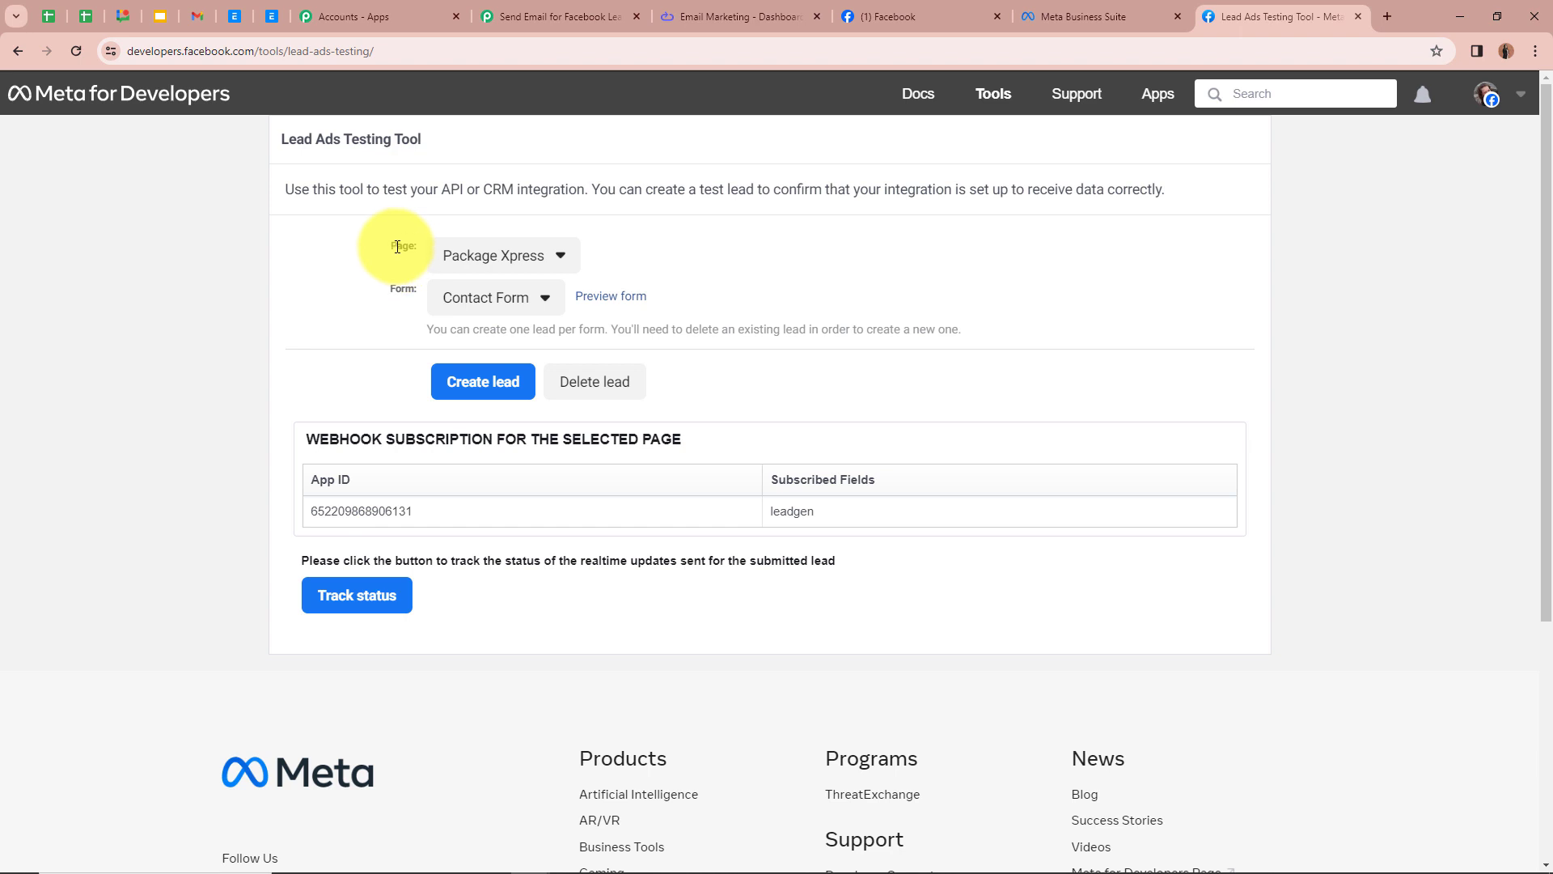
# Step: Select the InnovaTect page and its Lead Ads Form in the testing tool
pyautogui.click(468, 260)
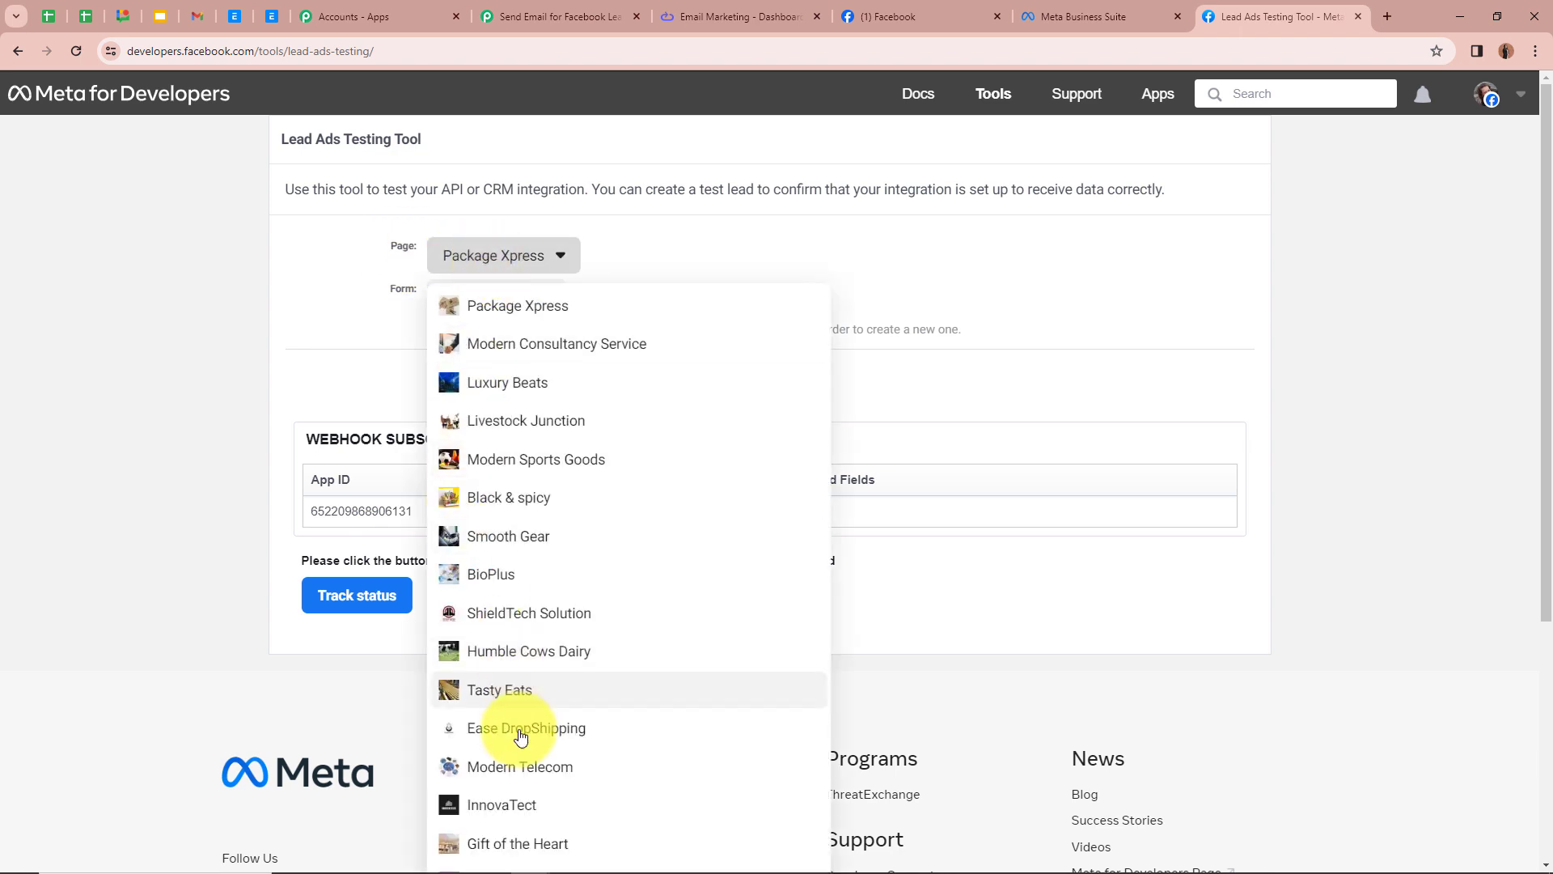
pyautogui.click(520, 792)
pyautogui.click(465, 301)
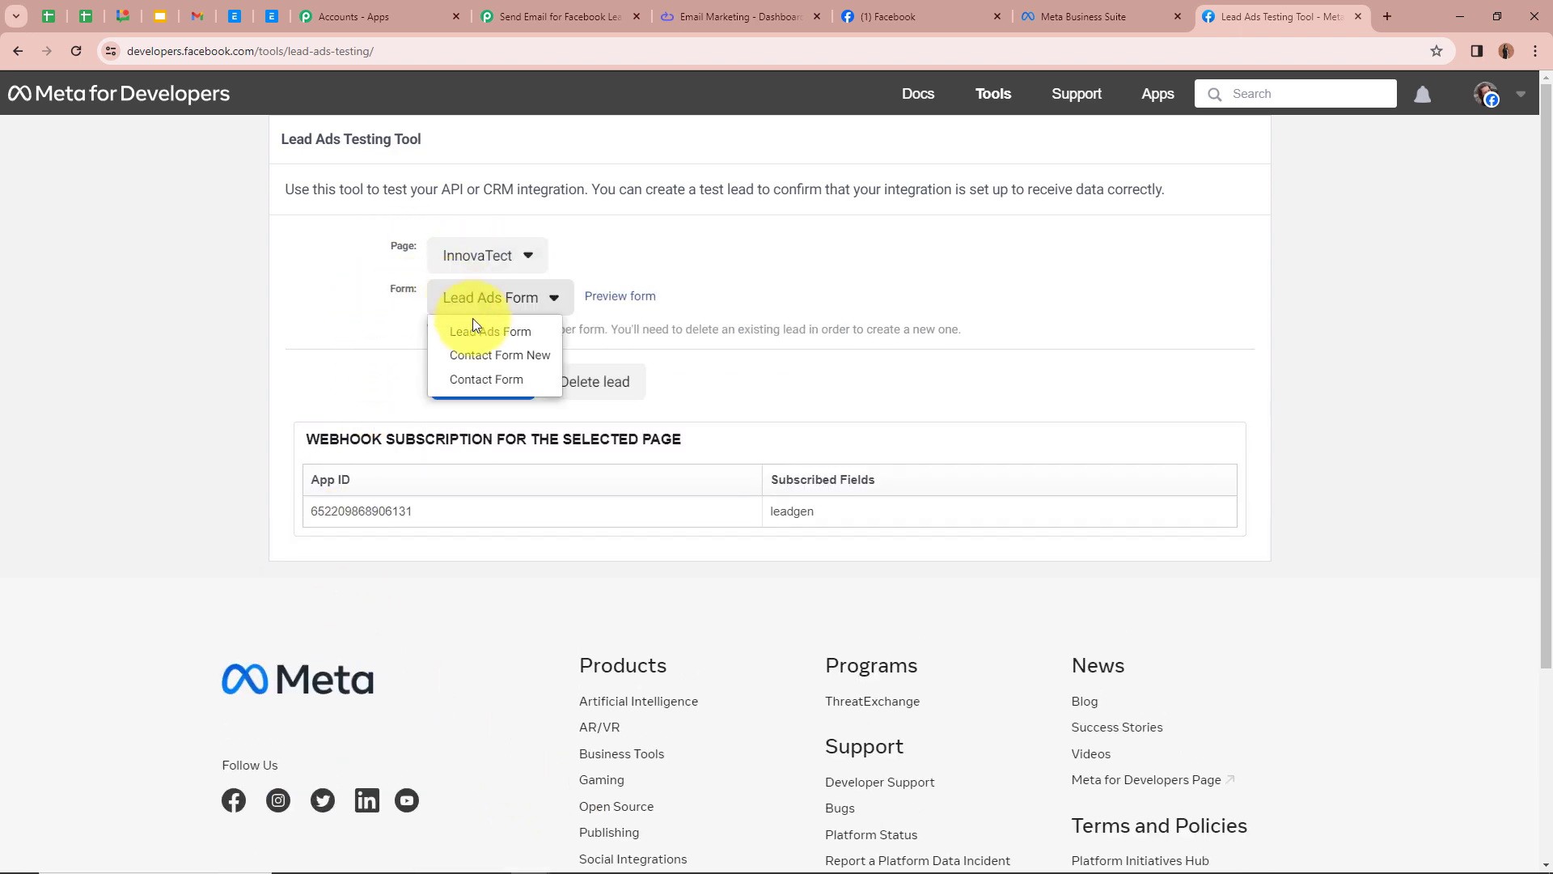
pyautogui.click(458, 321)
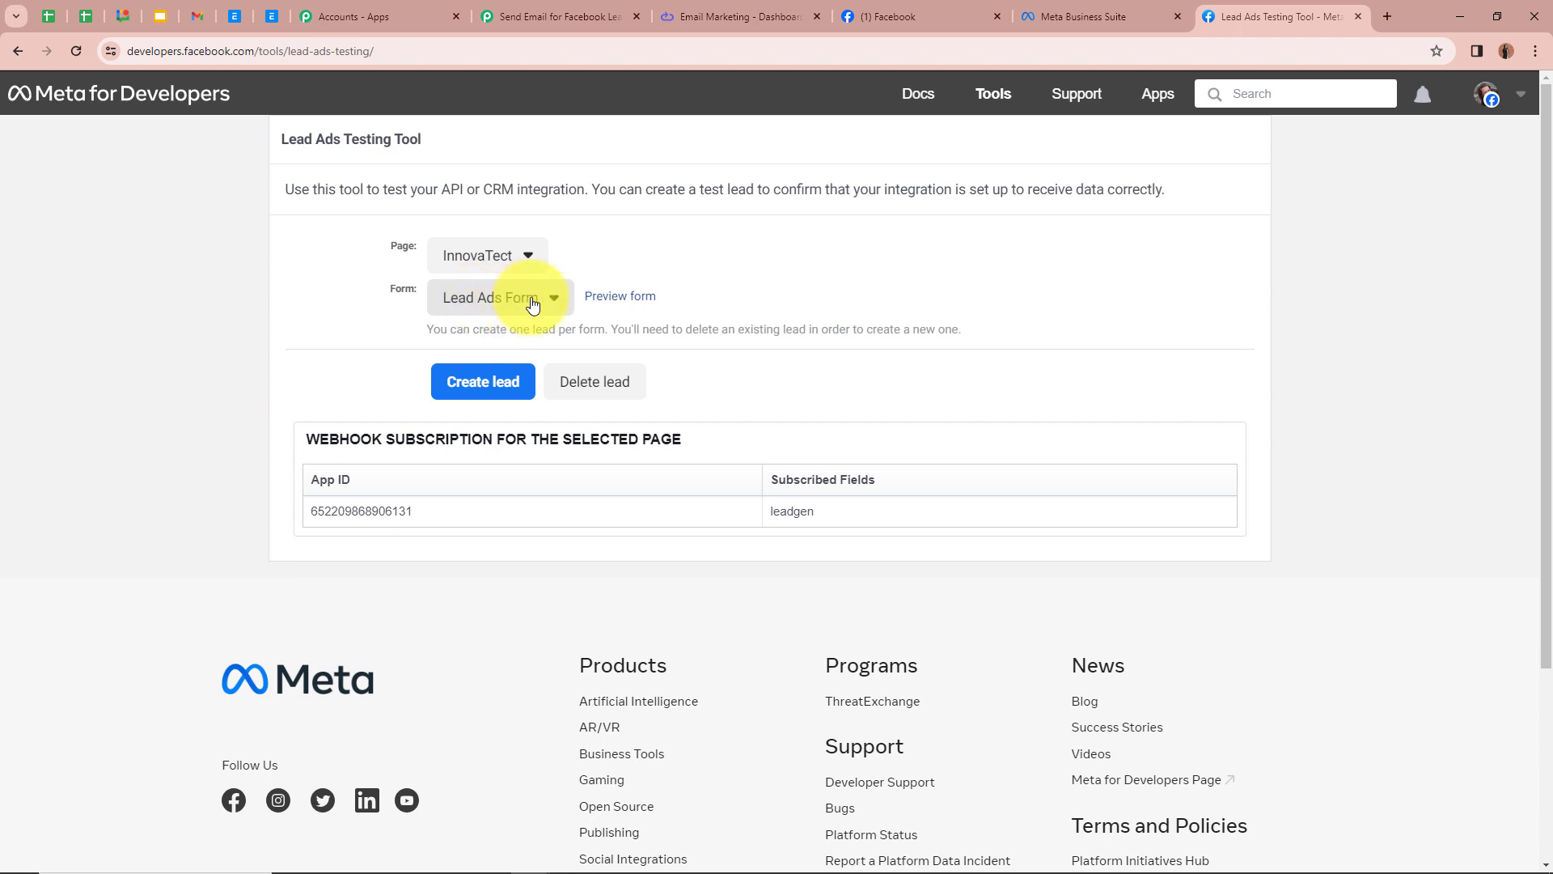
# Step: Open the form preview and submit it as a new test lead, then return to the Pabbly workflow
pyautogui.click(628, 300)
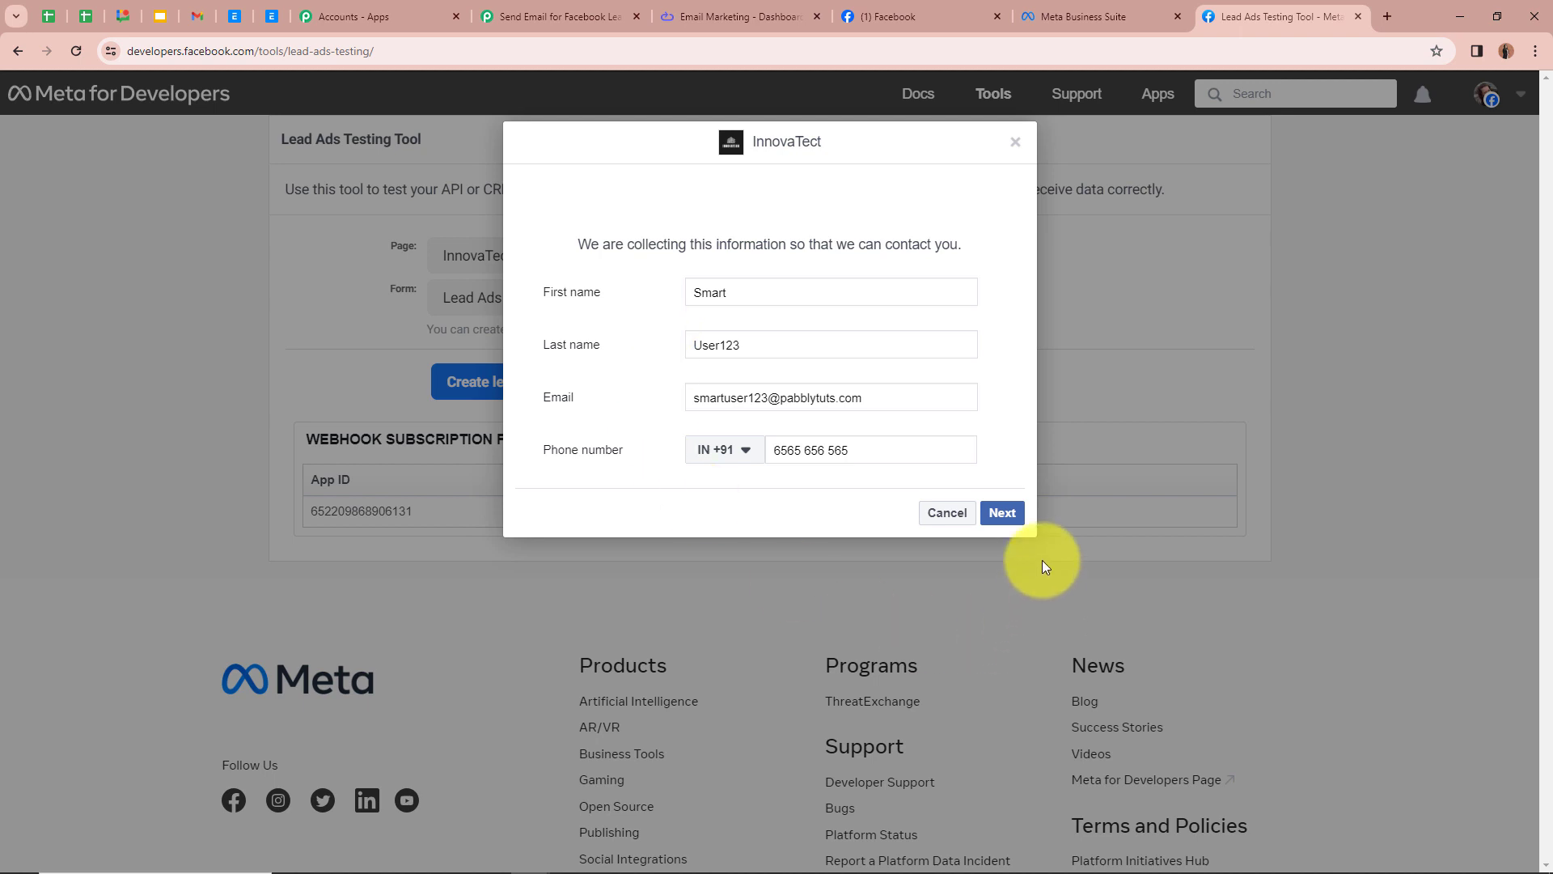
pyautogui.click(1007, 526)
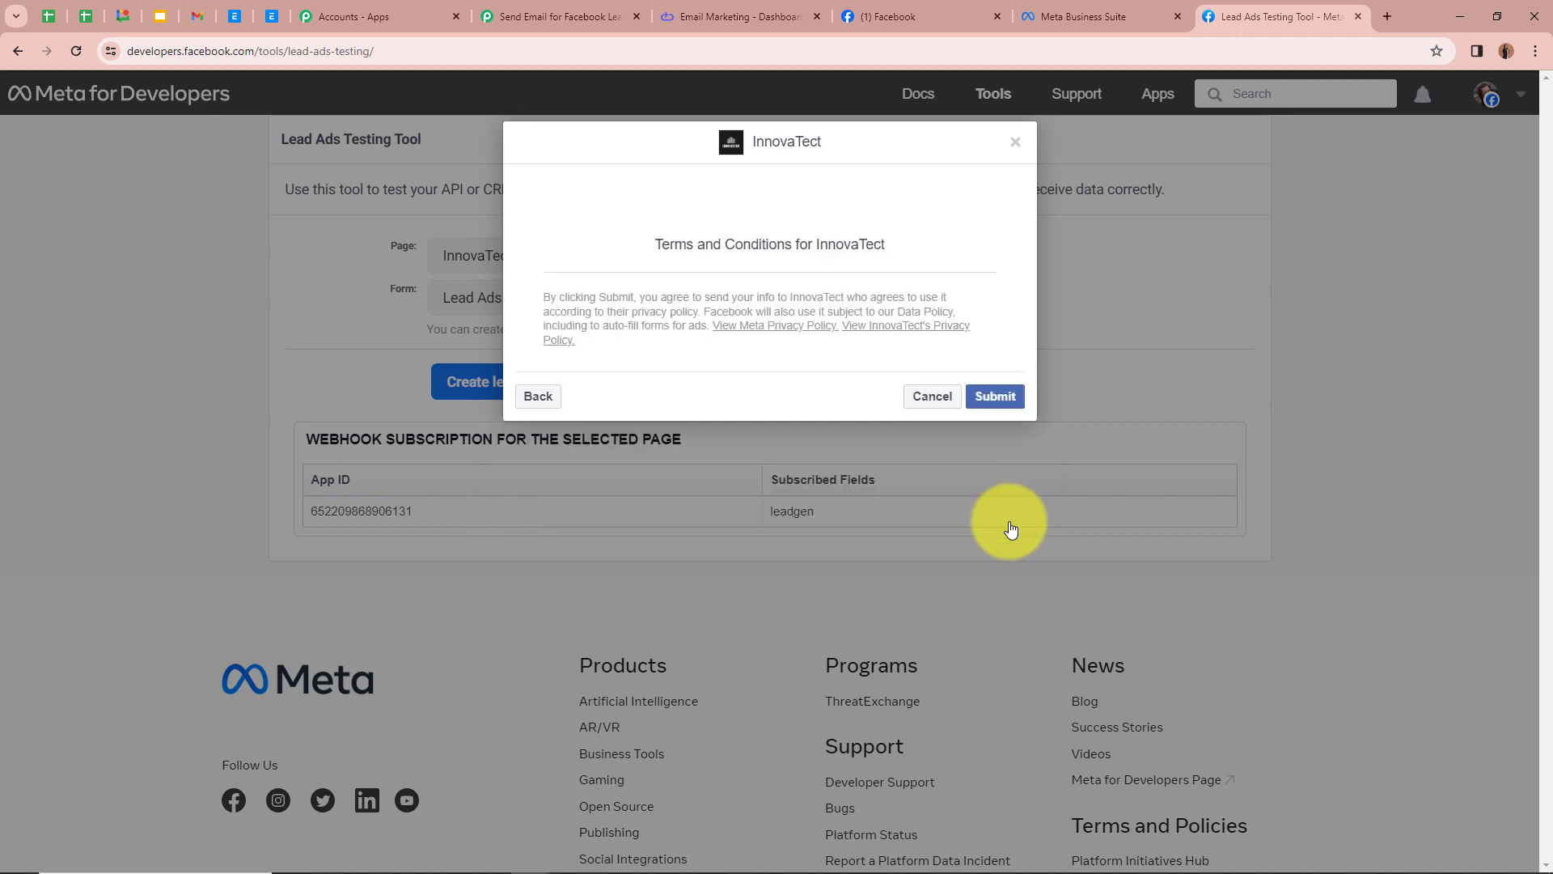
pyautogui.click(996, 398)
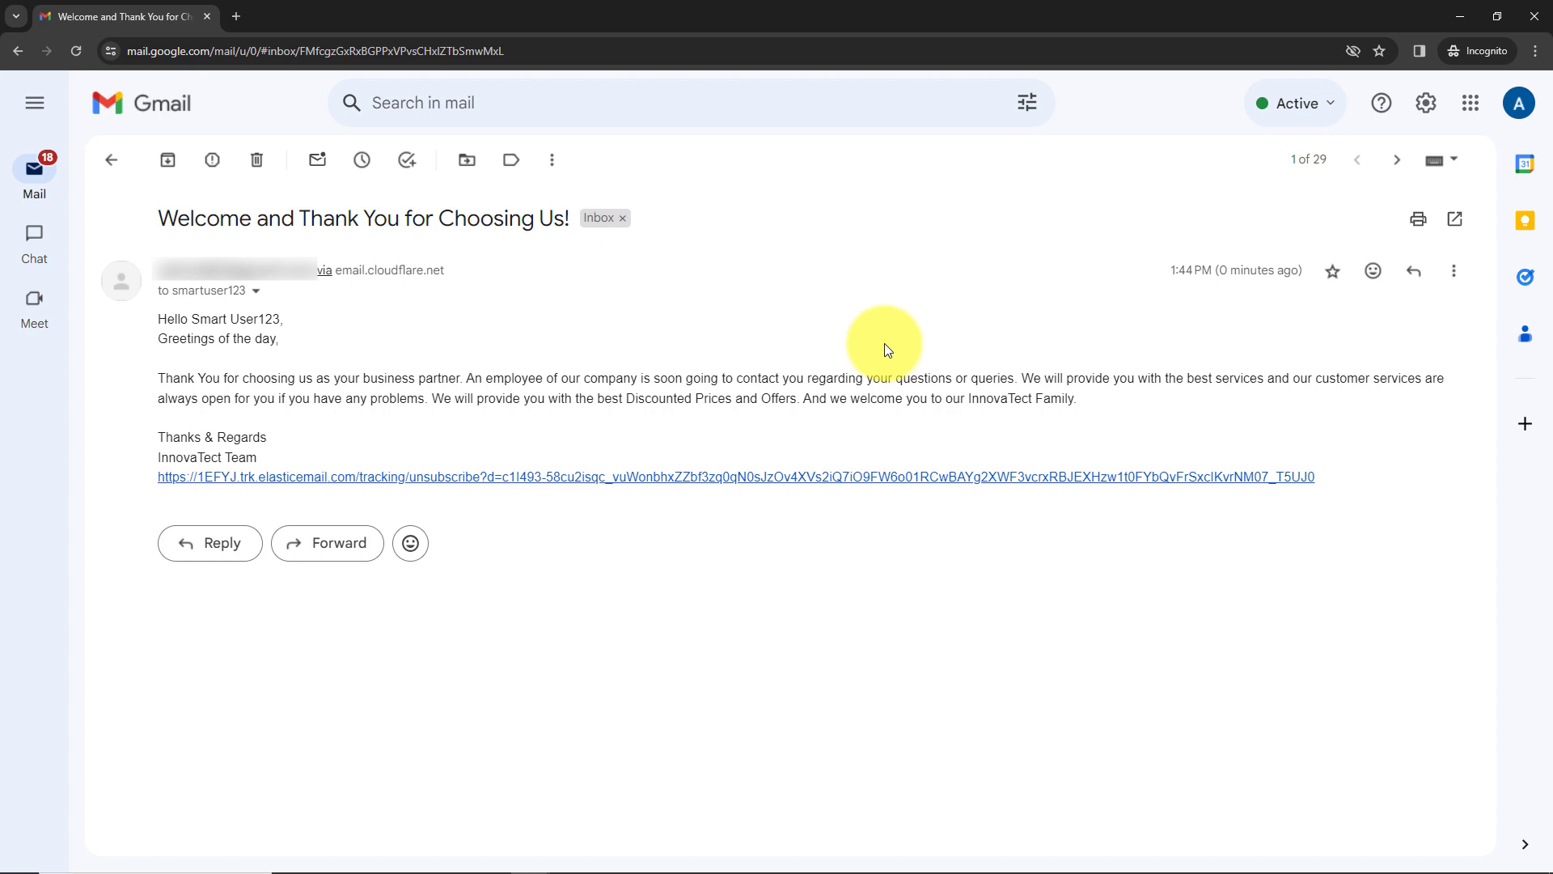
pyautogui.hotkey('alt', 'Tab')
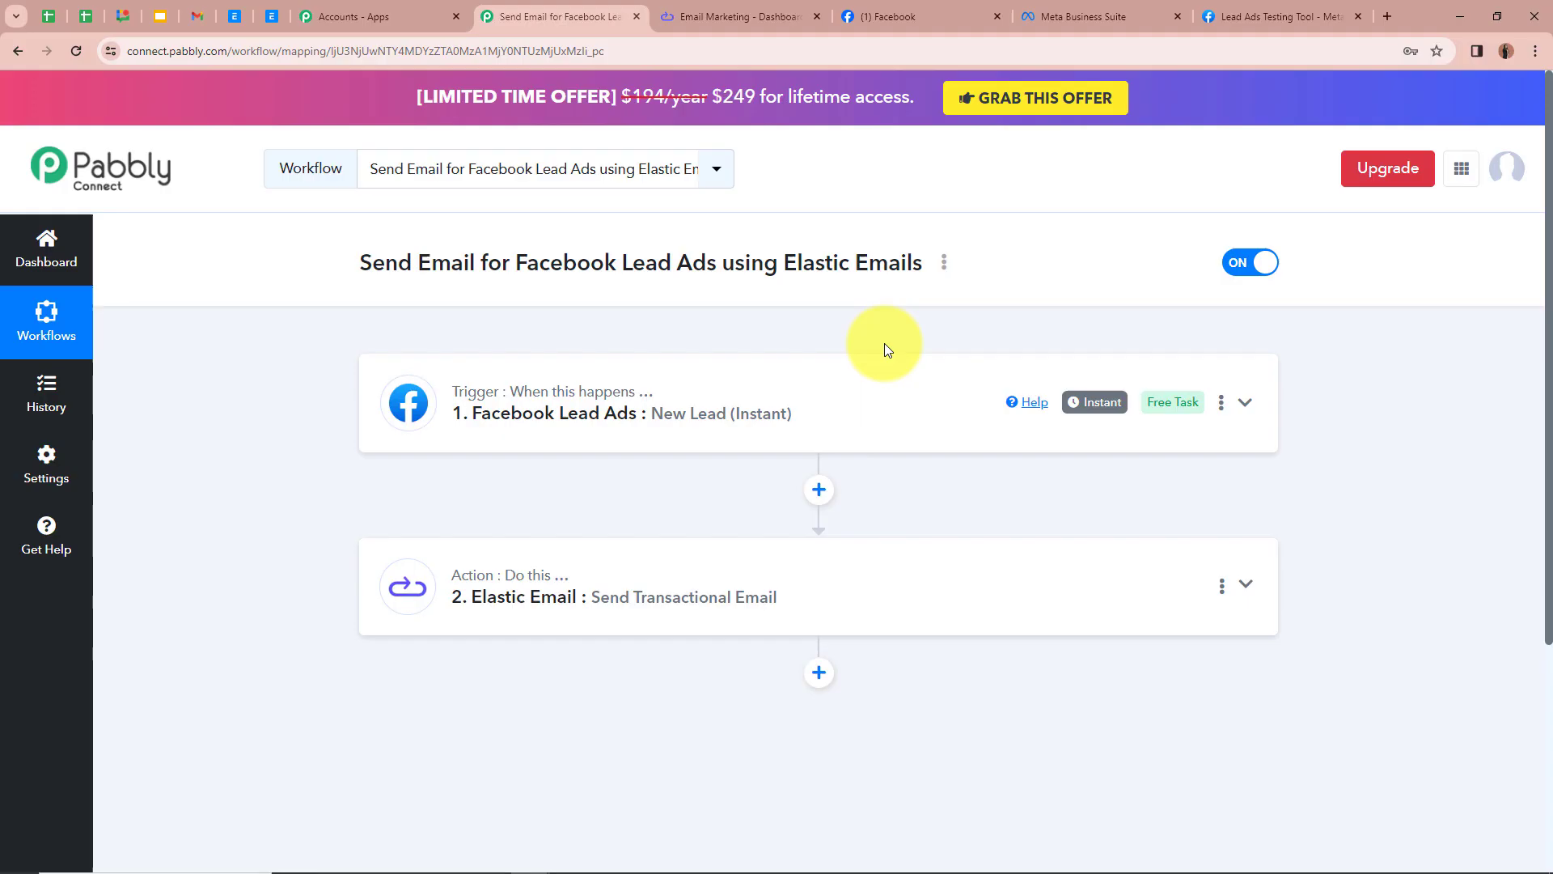